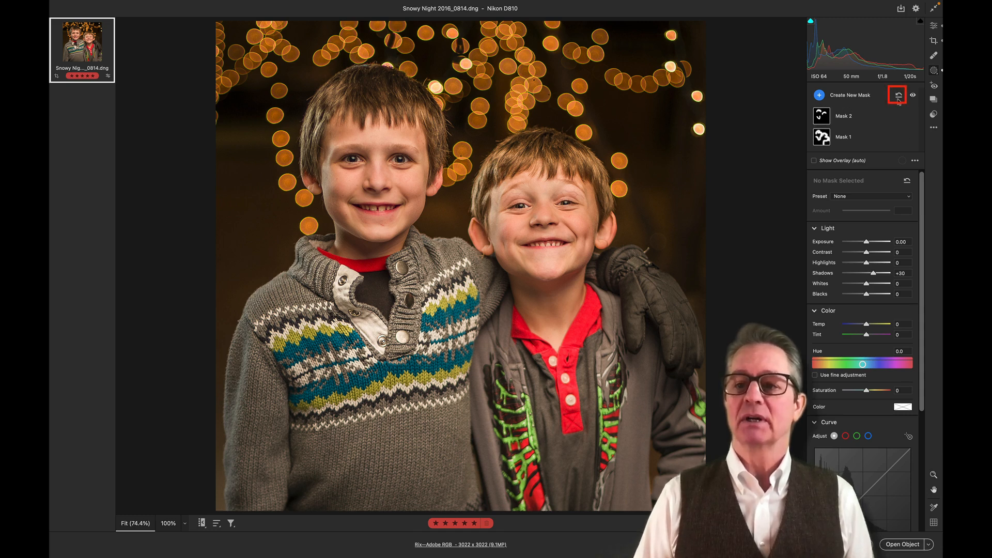
# Reopen Snowy Night 2016_0814.dng from Adobe Bridge in Camera Raw and remove all of the photo's existing masks
pyautogui.click(898, 95)
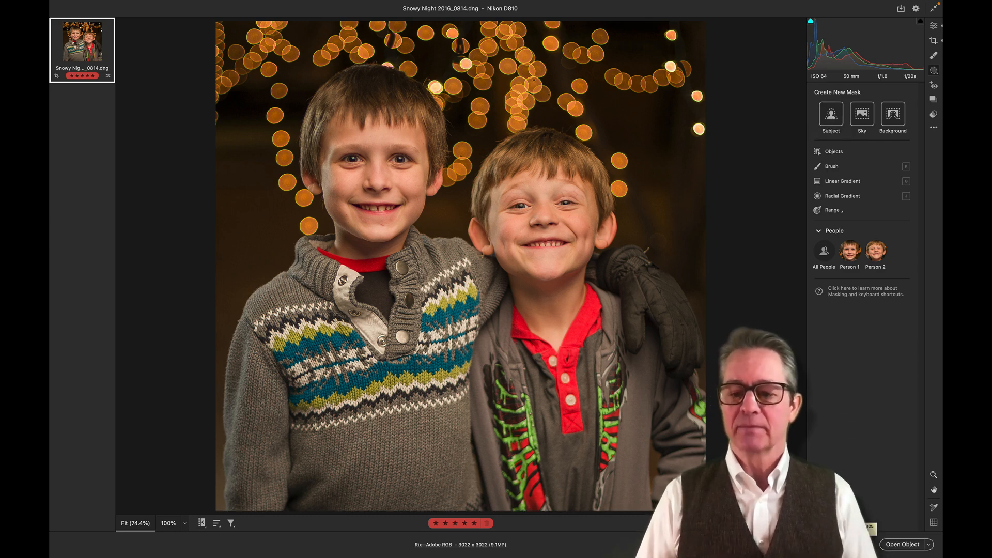
pyautogui.click(831, 545)
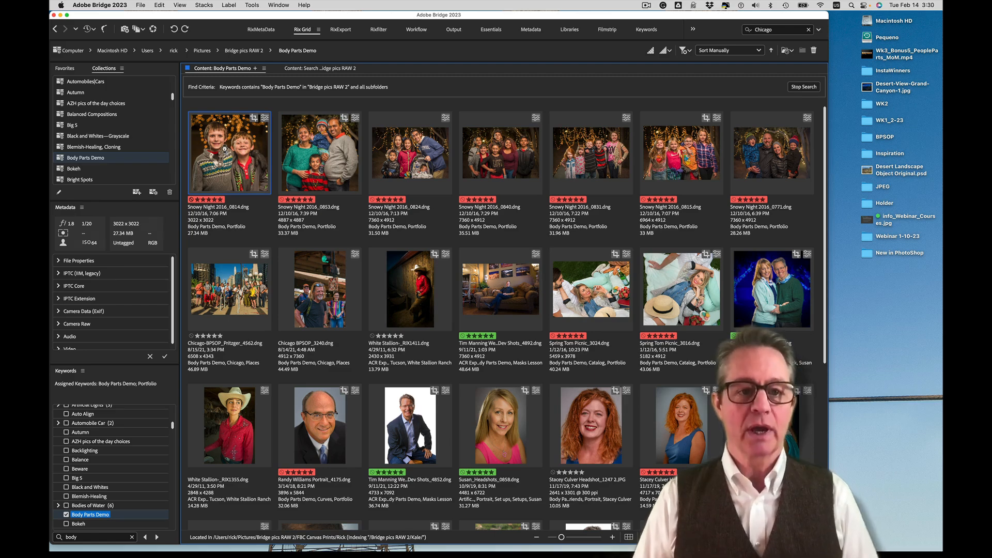
pyautogui.doubleClick(224, 149)
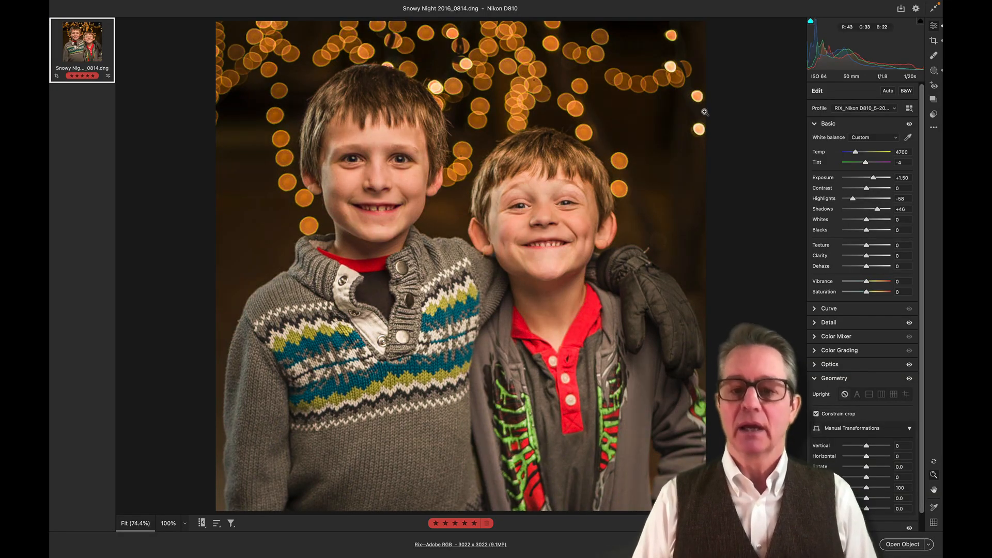
pyautogui.press('m')
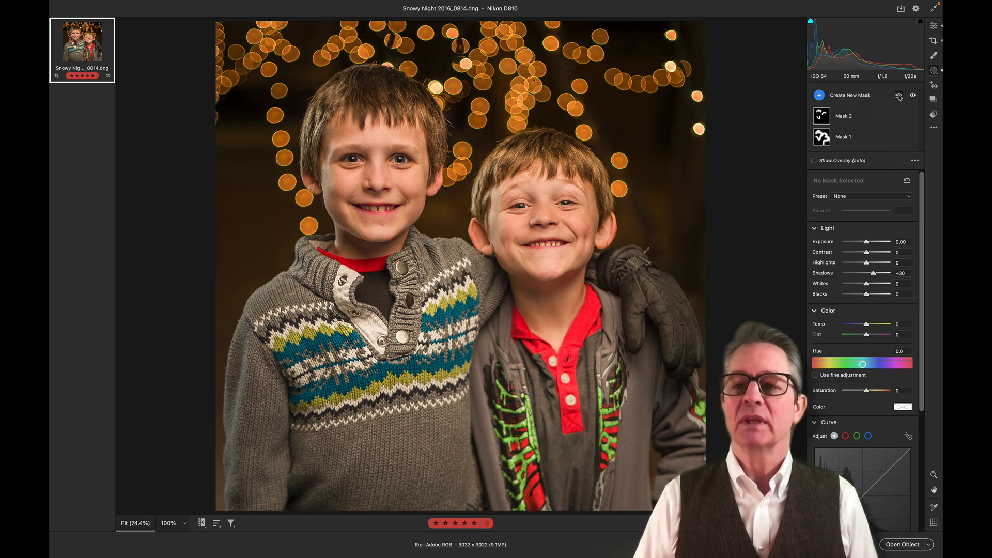
pyautogui.click(837, 95)
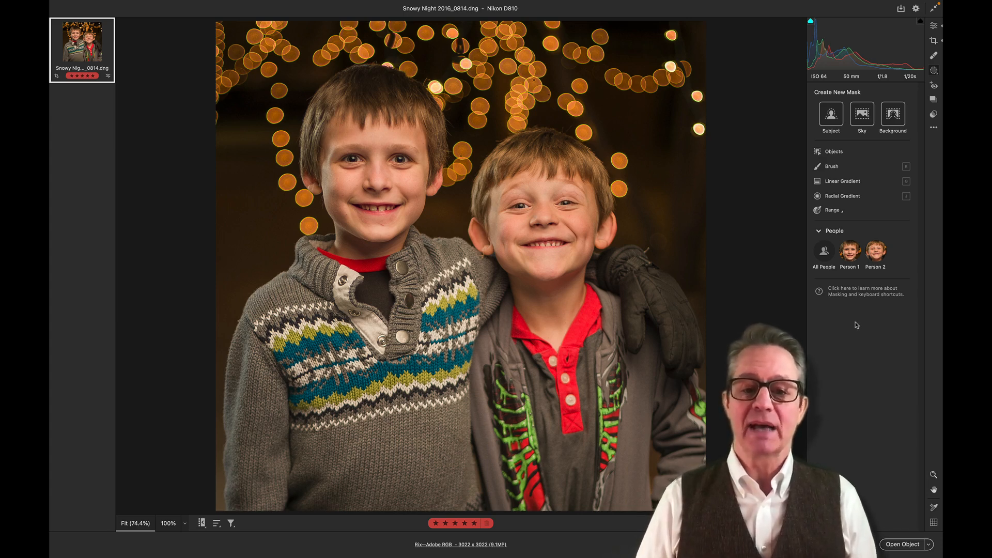
# Create one combined mask for Person 1 covering Face Skin, Body Skin, Lips and Eyebrows
pyautogui.moveTo(853, 252)
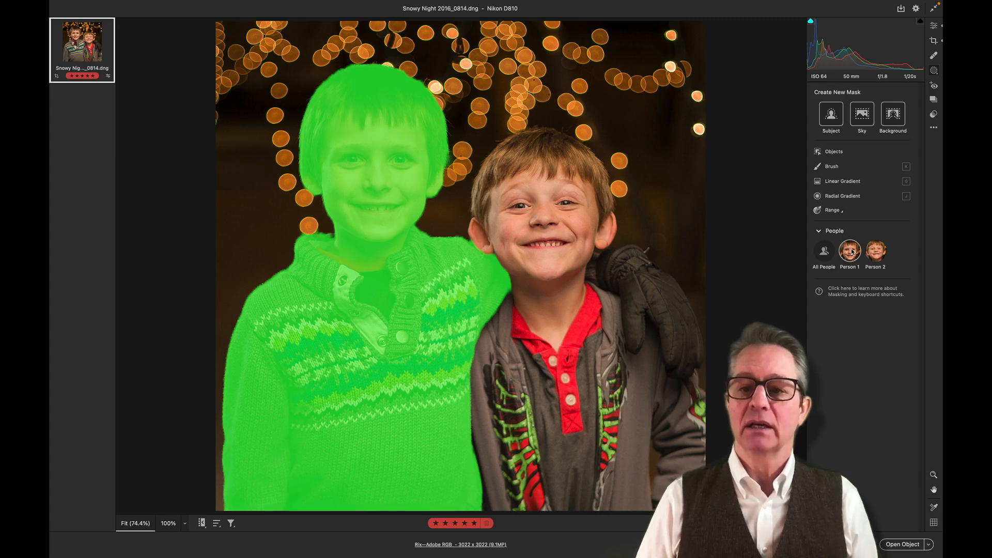
pyautogui.click(853, 252)
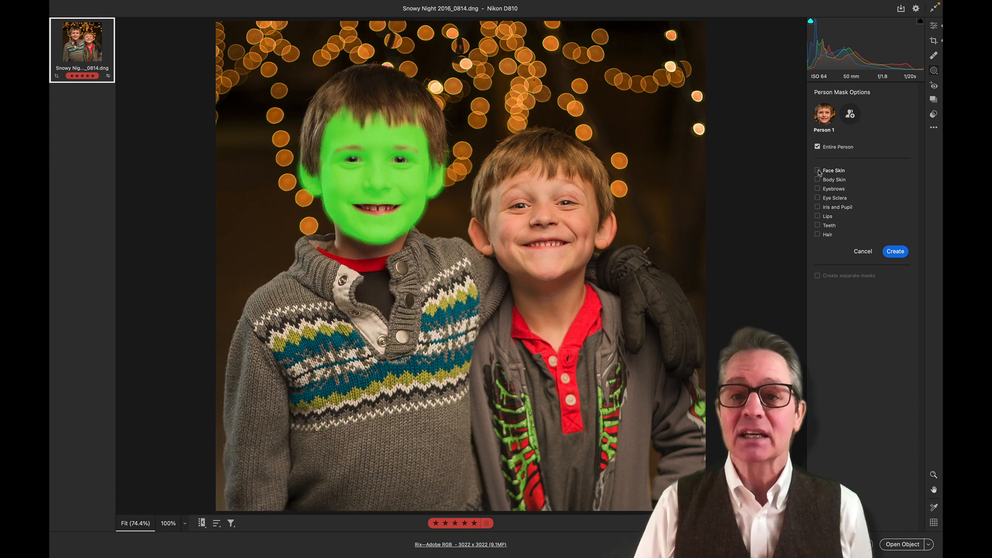
pyautogui.click(818, 171)
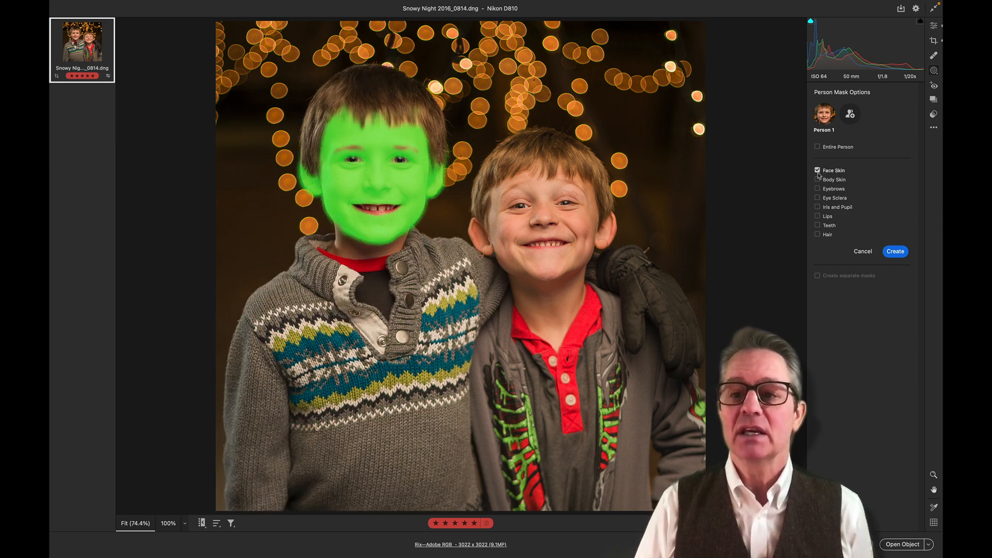
pyautogui.click(818, 180)
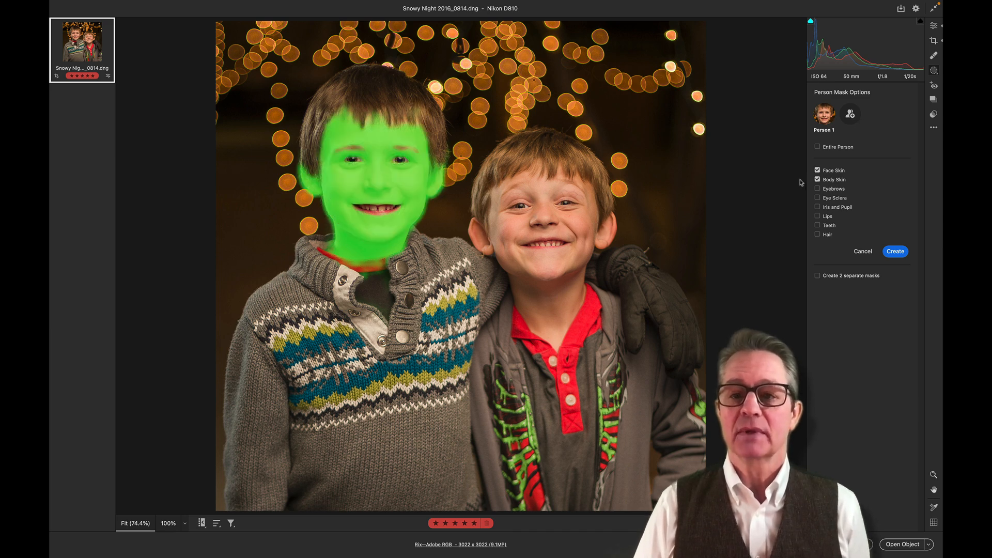
pyautogui.click(817, 216)
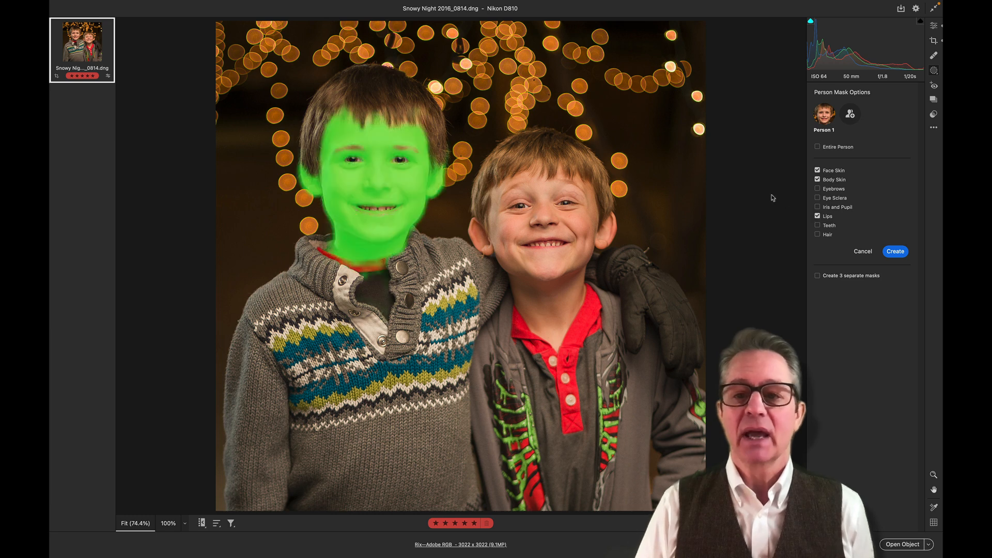
pyautogui.click(818, 189)
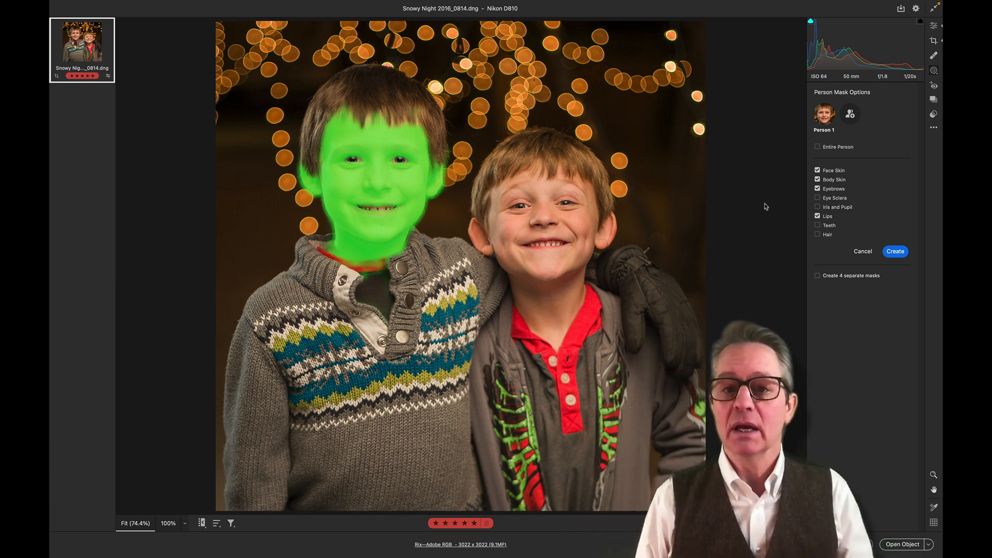
pyautogui.click(895, 252)
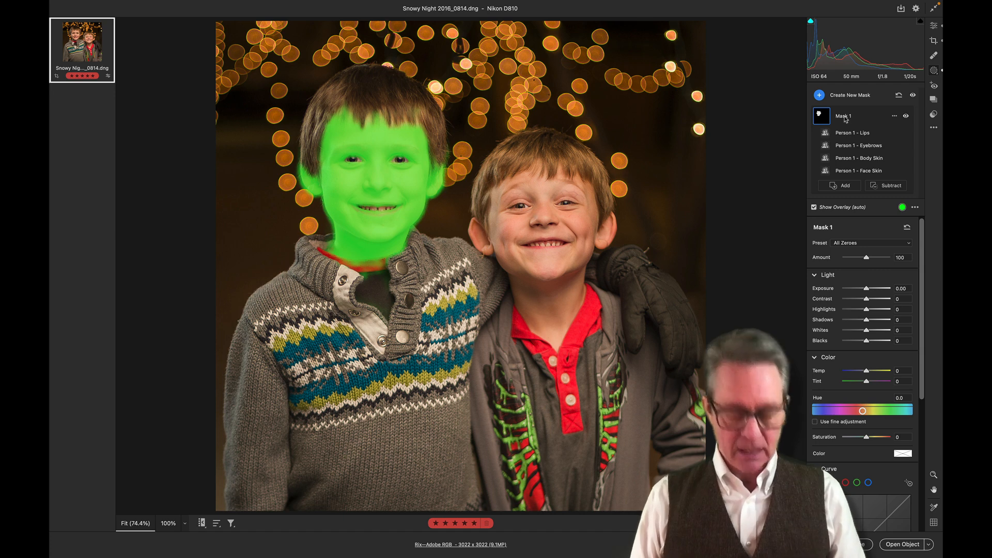
# Preview the Person 1 mask's components with the overlay turned off, and remove all masks
pyautogui.press('o')
pyautogui.moveTo(823, 118)
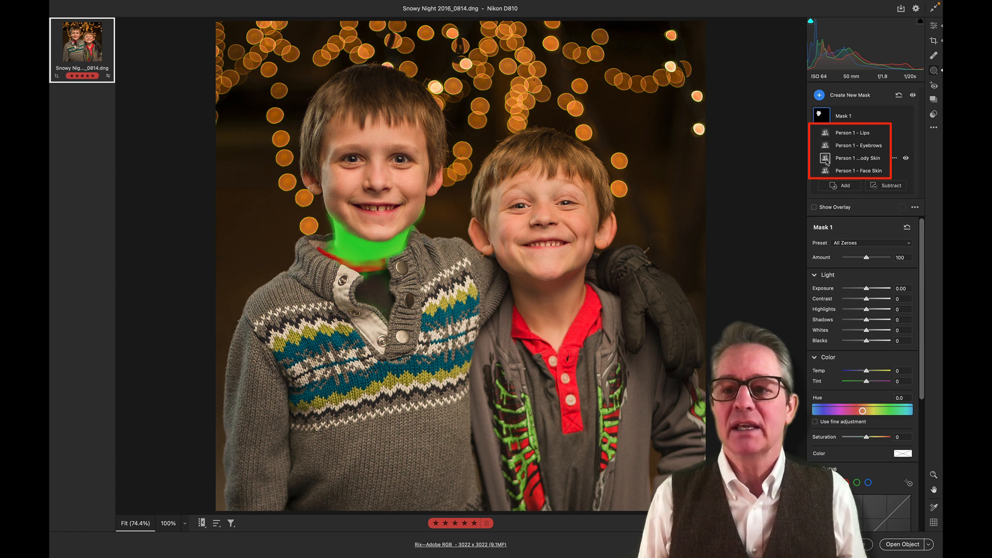
pyautogui.moveTo(823, 115)
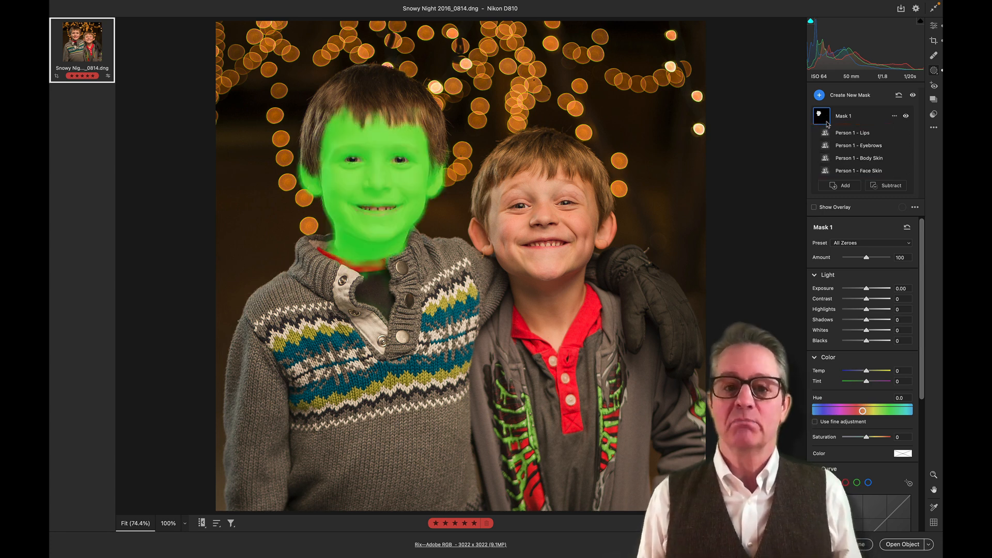
pyautogui.click(898, 95)
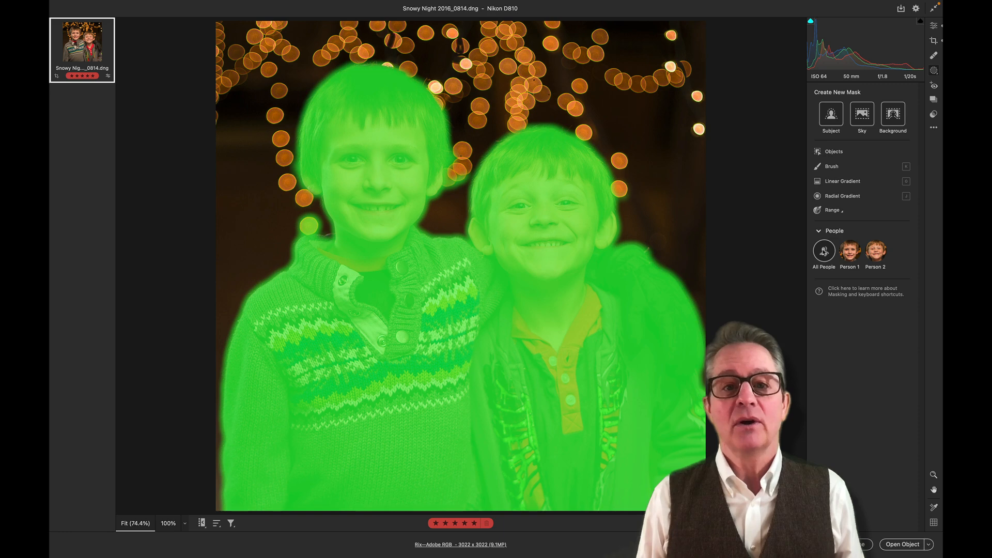
# Create 8 separate masks for All People: Face Skin, Body Skin, Eyebrows, Eye Sclera, Iris and Pupil, Lips, Teeth and Hair
pyautogui.click(824, 252)
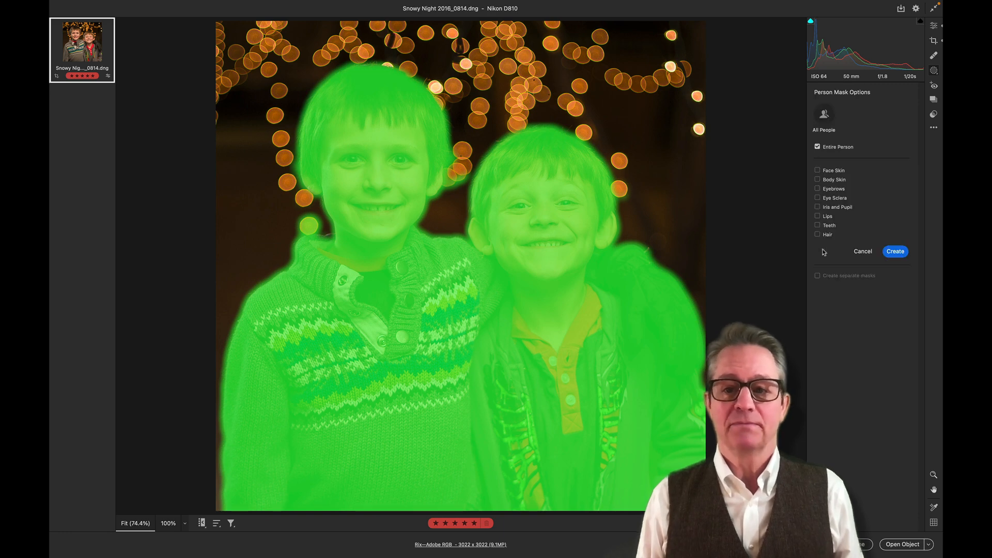
pyautogui.click(818, 147)
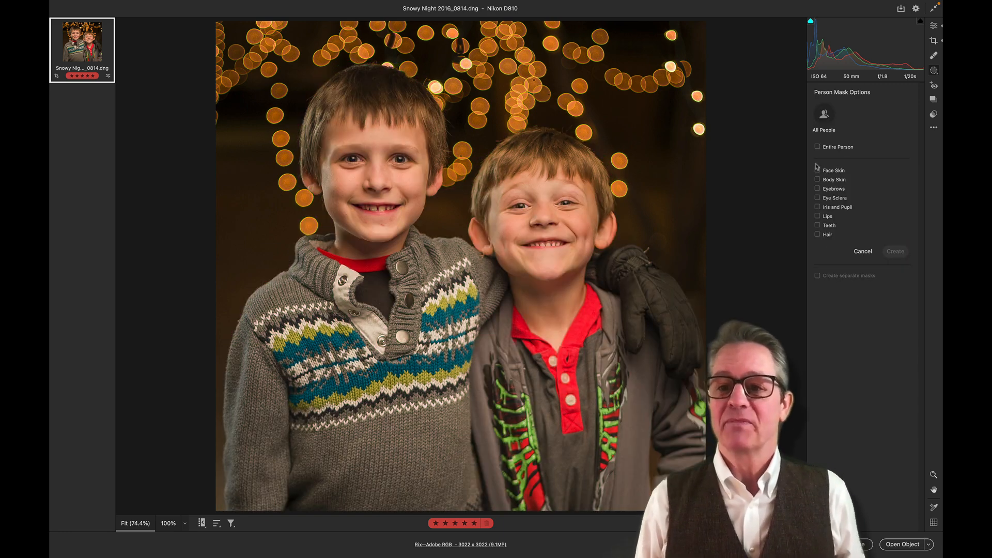
pyautogui.click(817, 170)
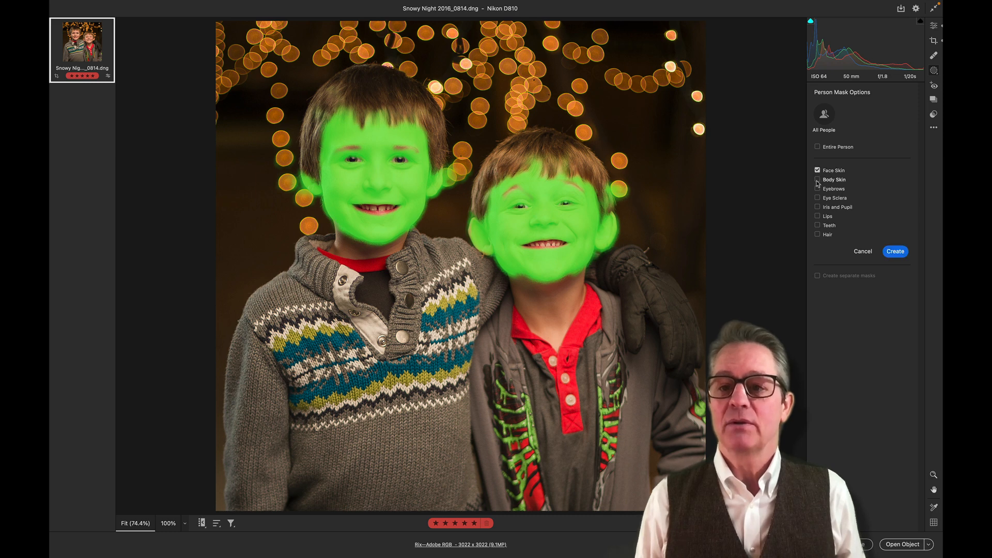
pyautogui.click(817, 179)
pyautogui.click(817, 189)
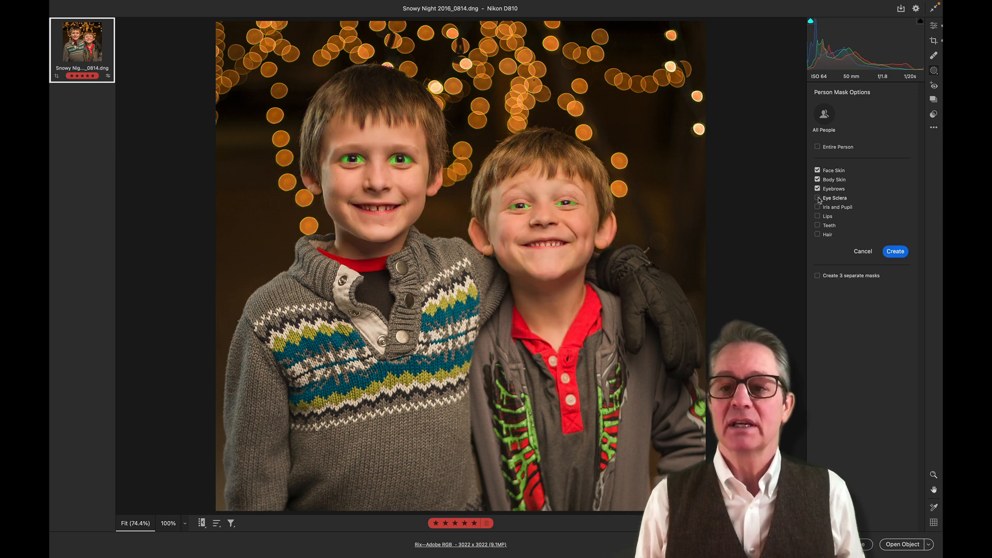
pyautogui.click(818, 198)
pyautogui.click(818, 206)
pyautogui.click(818, 216)
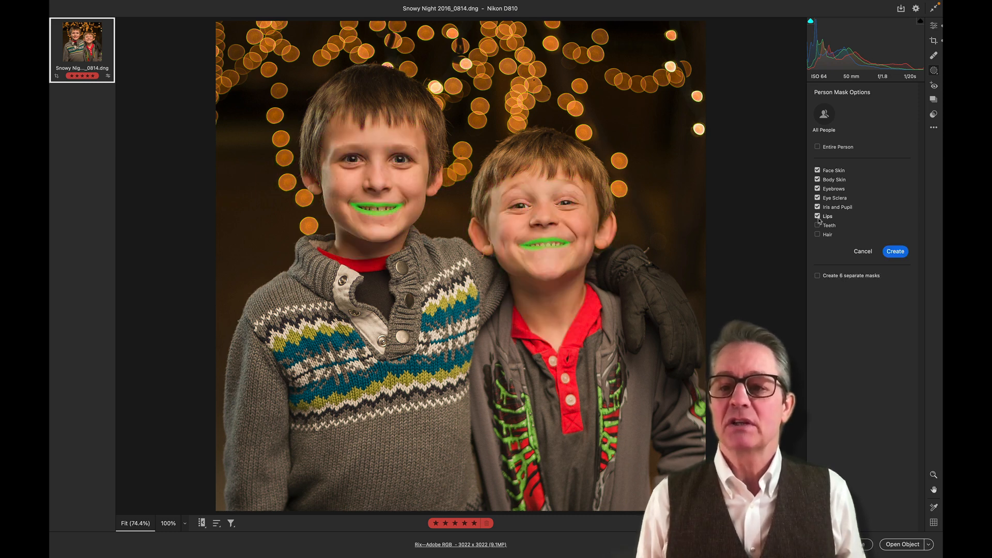
pyautogui.click(818, 226)
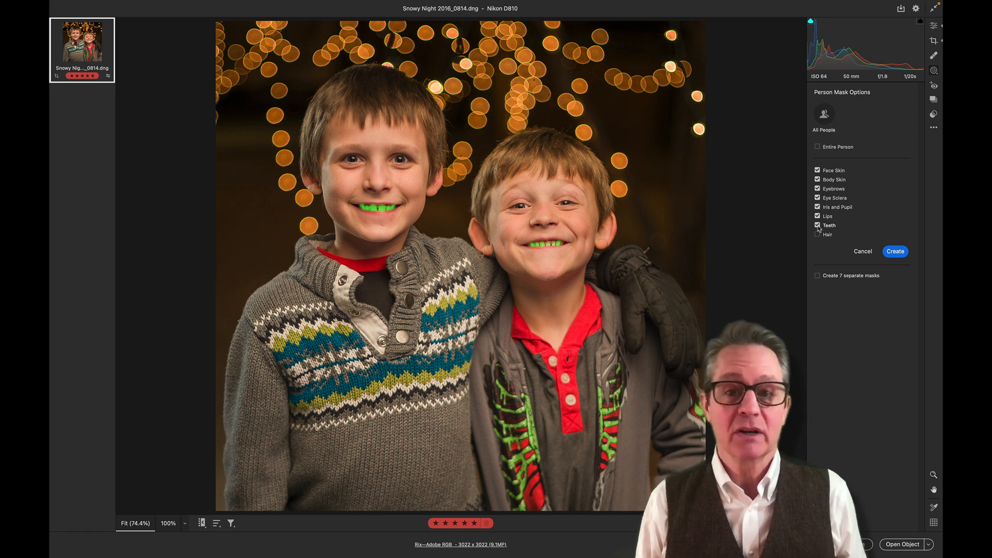
pyautogui.click(818, 234)
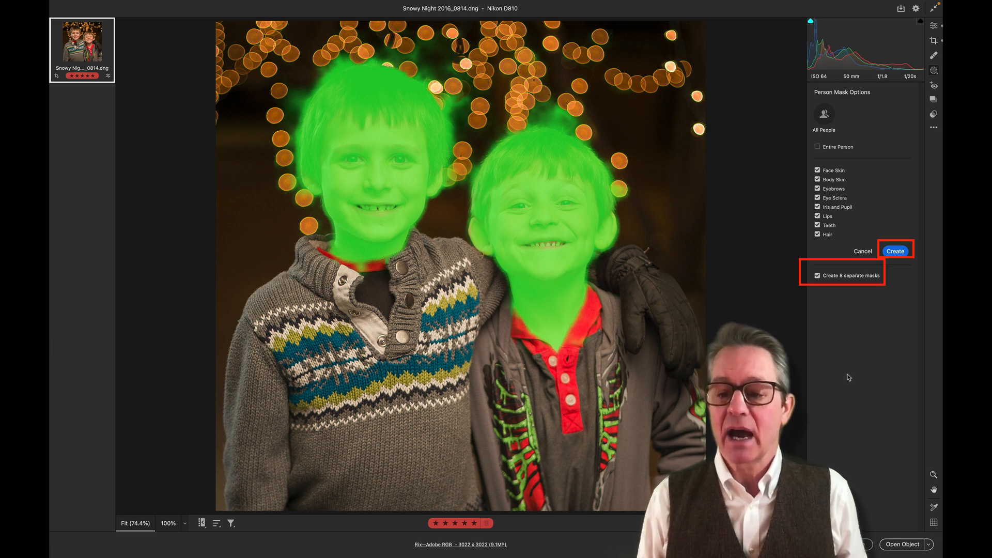
pyautogui.click(892, 252)
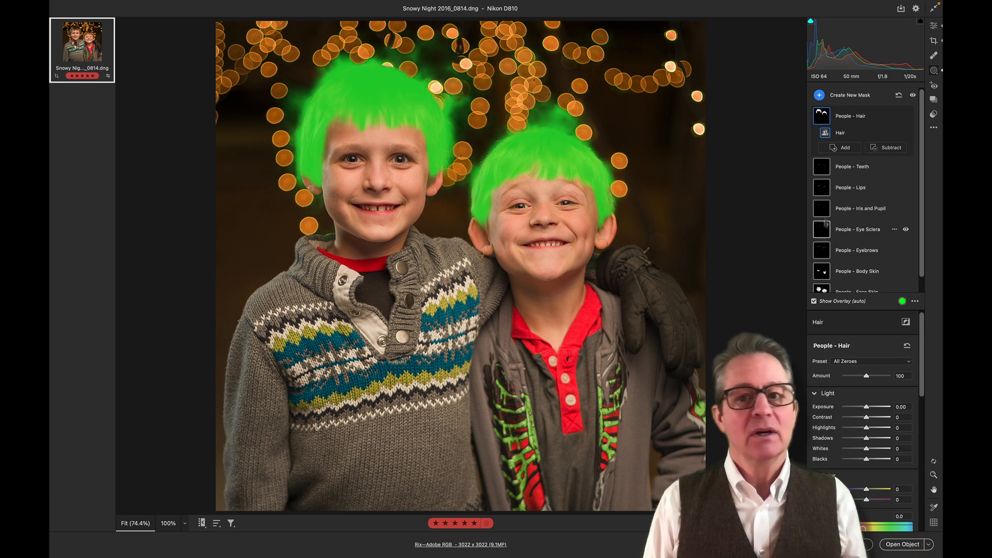
# Add a new people mask covering the Entire Person for All People
pyautogui.click(824, 98)
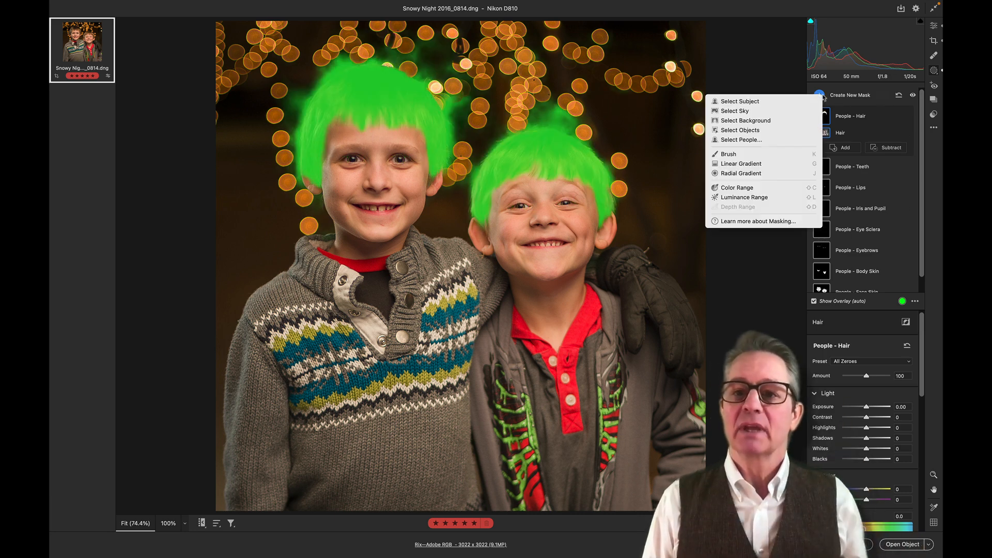
pyautogui.click(755, 141)
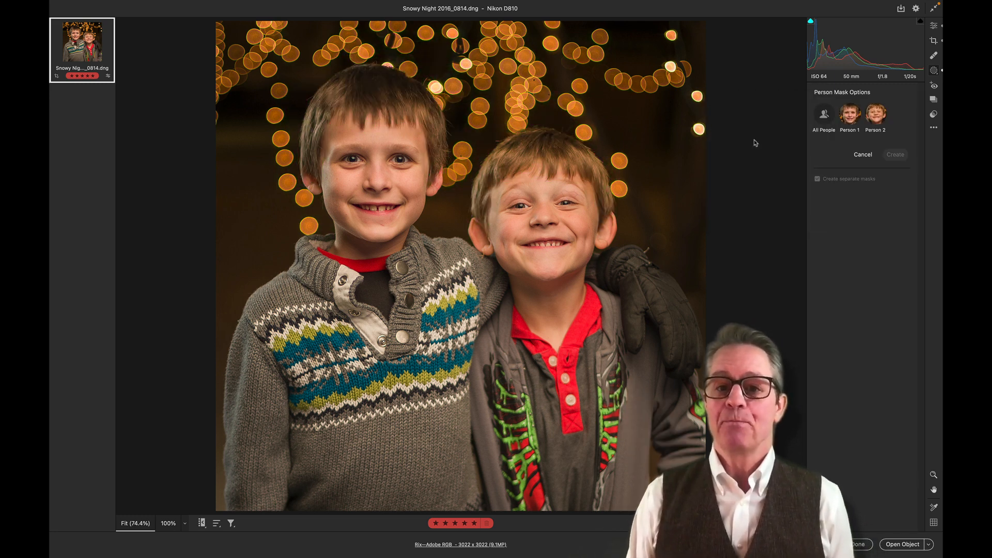
pyautogui.click(824, 115)
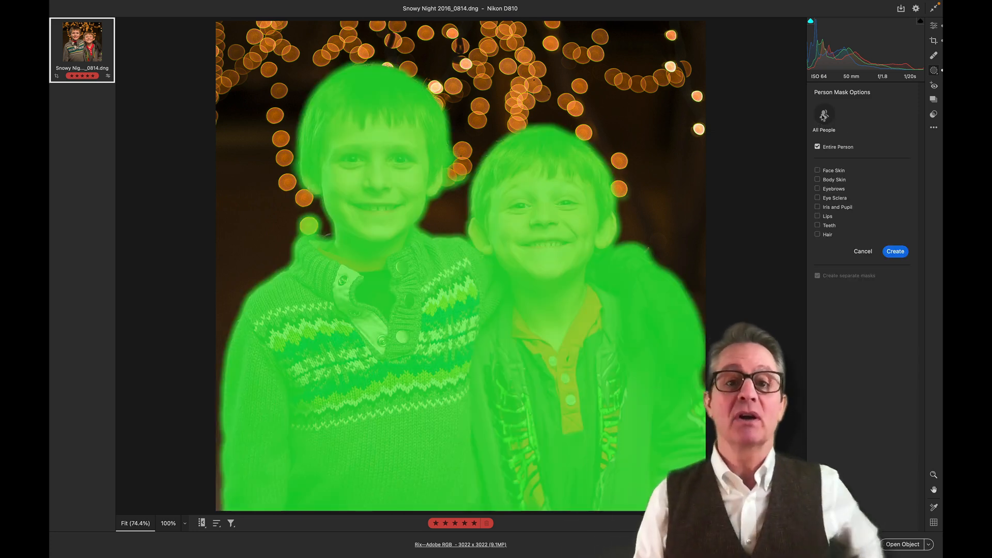
pyautogui.click(895, 254)
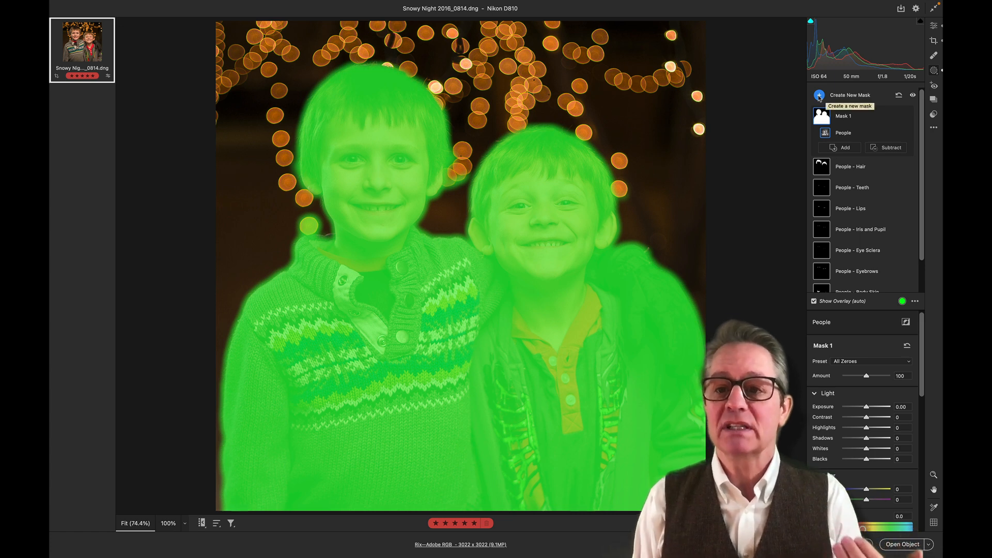
# Add a Select Subject mask and delete the whole-people mask, Mask 1
pyautogui.click(819, 96)
pyautogui.click(825, 103)
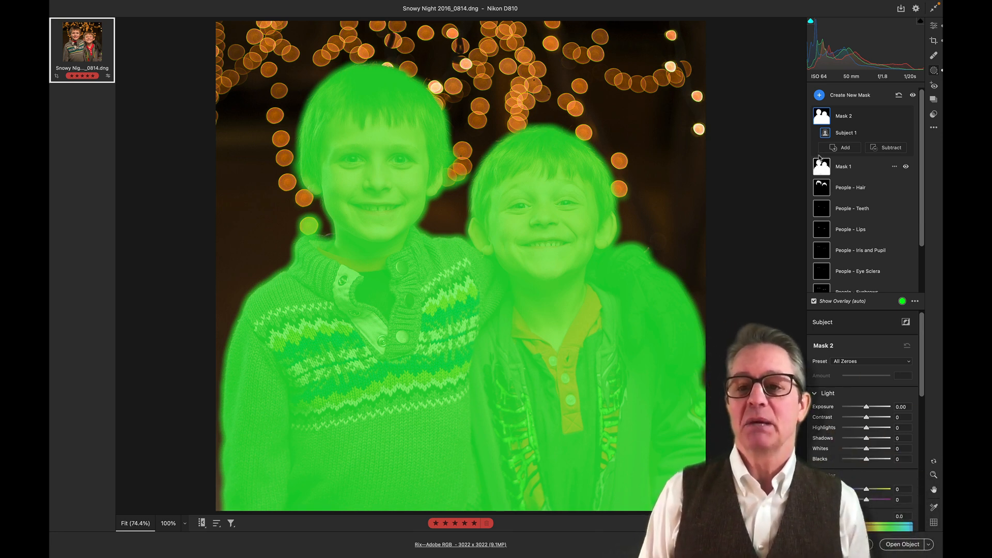
pyautogui.click(821, 167)
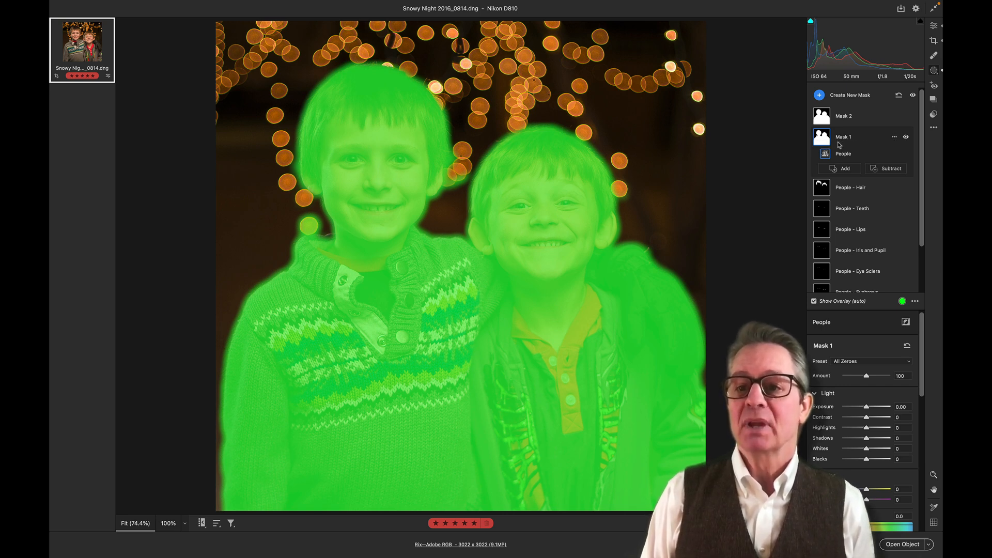
pyautogui.click(895, 139)
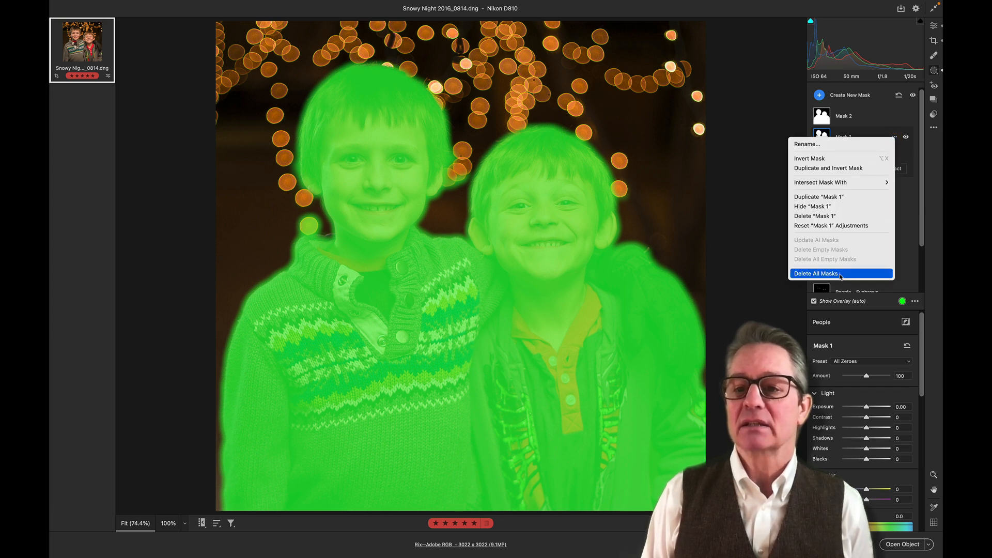
pyautogui.click(859, 218)
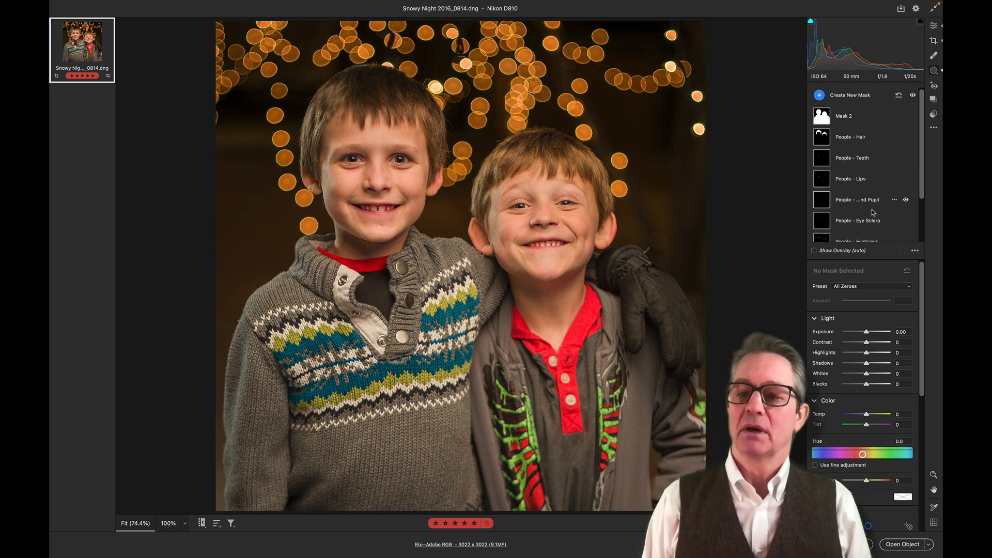
# Select the People - Face Skin mask covering both boys and set its Exposure to -0.45
pyautogui.scroll(-2, 858, 207)
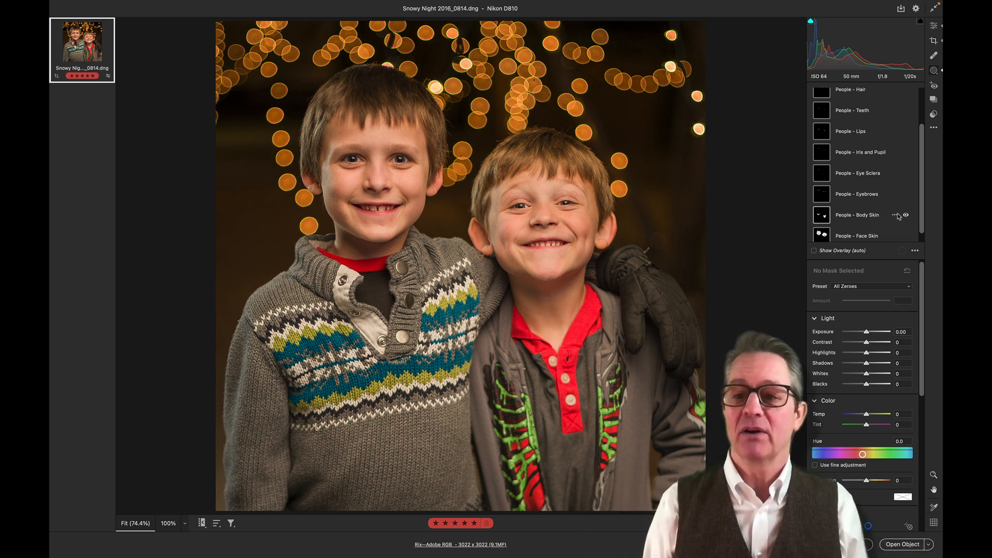
pyautogui.moveTo(824, 217)
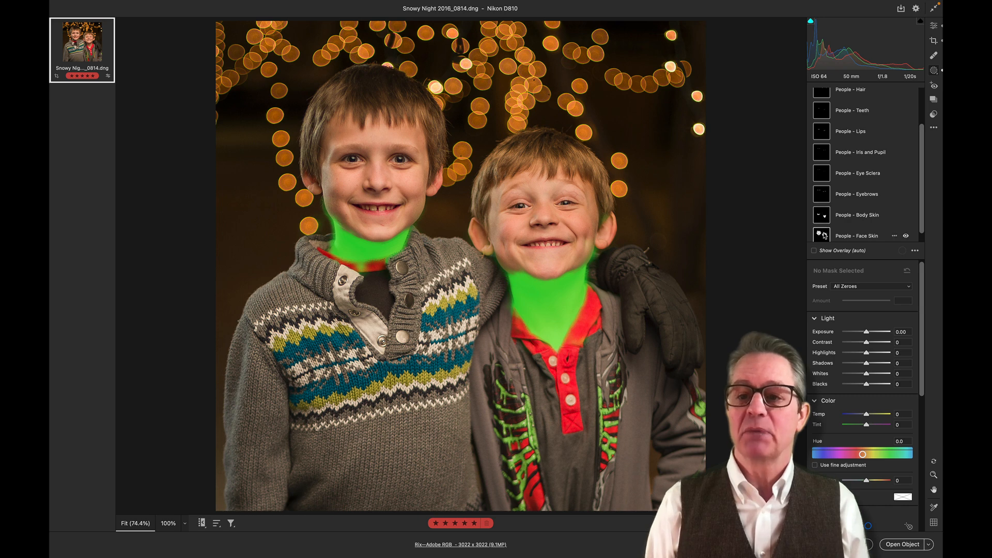
pyautogui.click(824, 237)
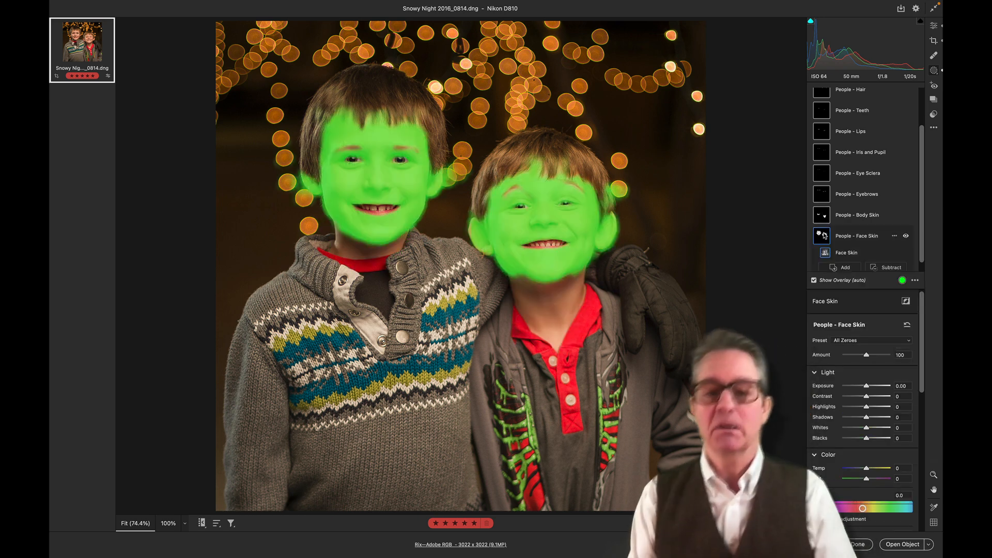
pyautogui.scroll(-1, 825, 235)
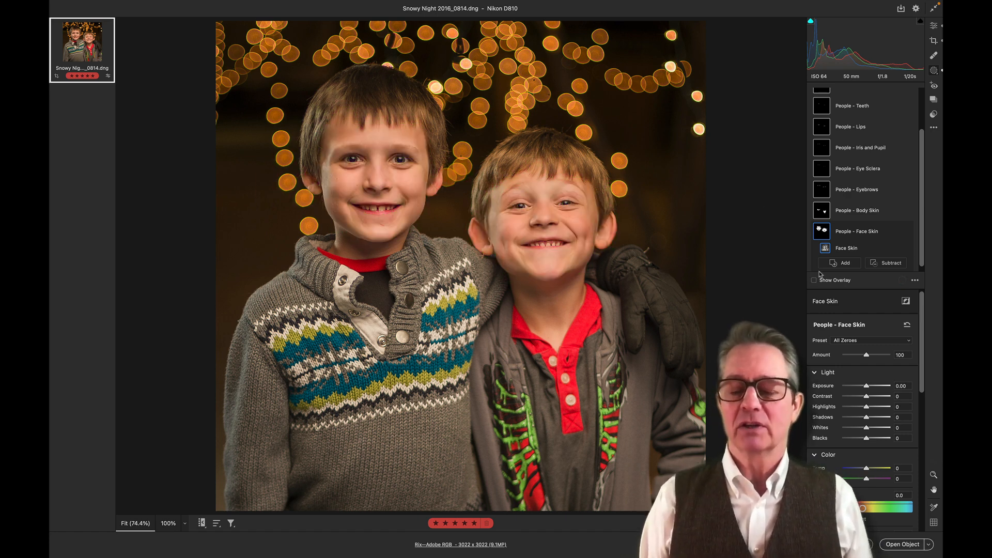
pyautogui.moveTo(873, 389); pyautogui.dragTo(864, 389)
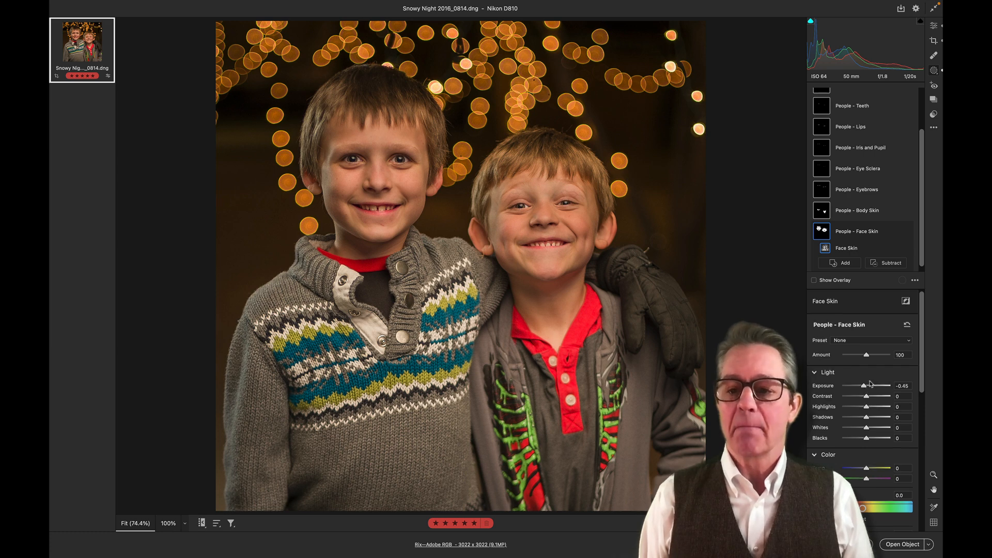
# Soften the boys' face skin by setting the mask's Texture to -56 and Clarity to -41
pyautogui.scroll(-5, 866, 387)
pyautogui.scroll(-6, 872, 384)
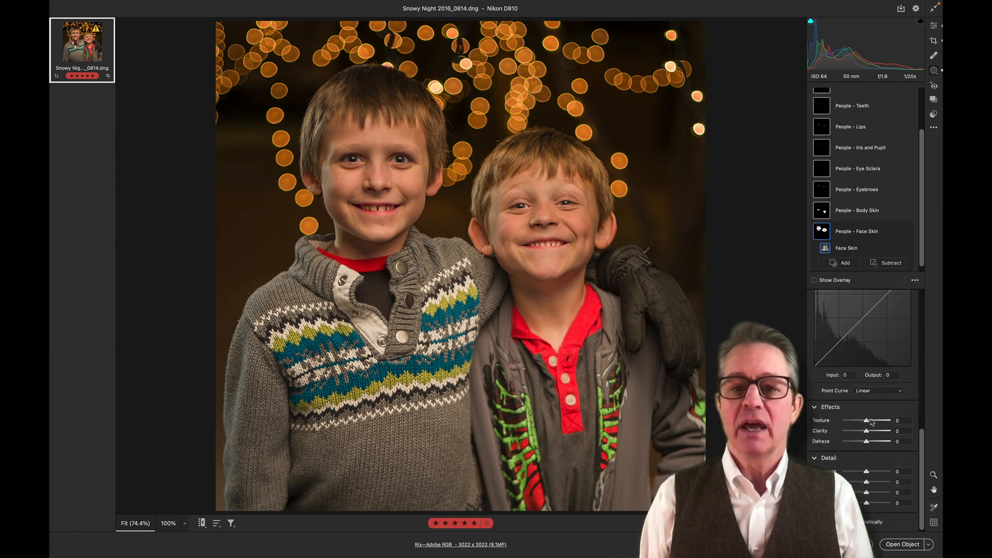
pyautogui.moveTo(867, 420)
pyautogui.mouseDown()
pyautogui.moveTo(889, 422)
pyautogui.moveTo(854, 426)
pyautogui.mouseUp()
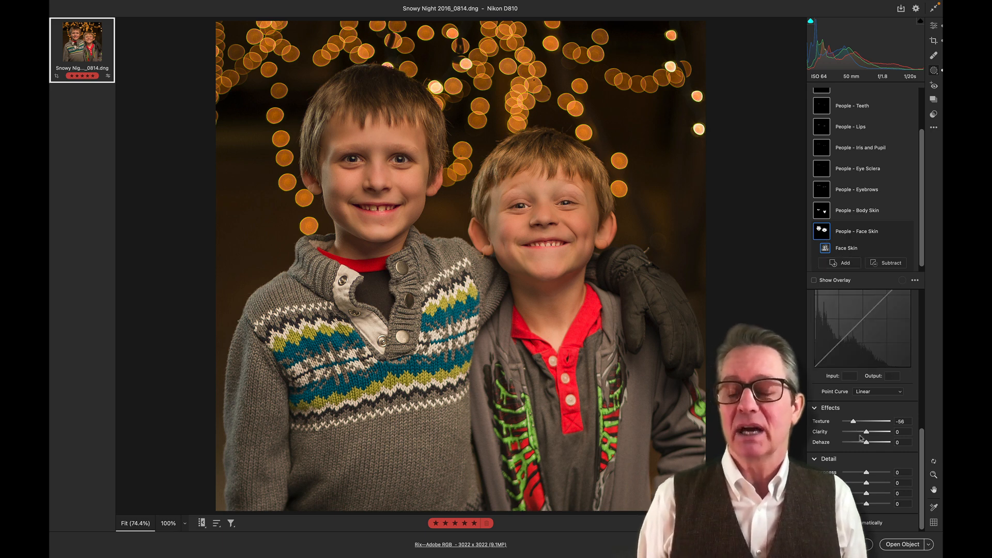
pyautogui.moveTo(864, 435); pyautogui.dragTo(856, 435)
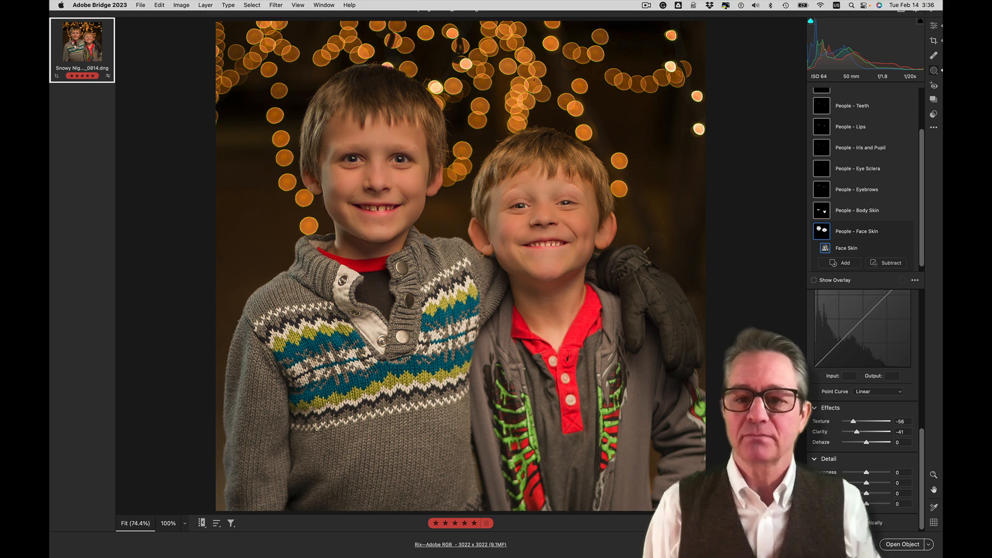
# Finish editing the boys' portrait and open the family photo Snowy Night 2016_0853.dng from Bridge in Camera Raw
pyautogui.press('Return')
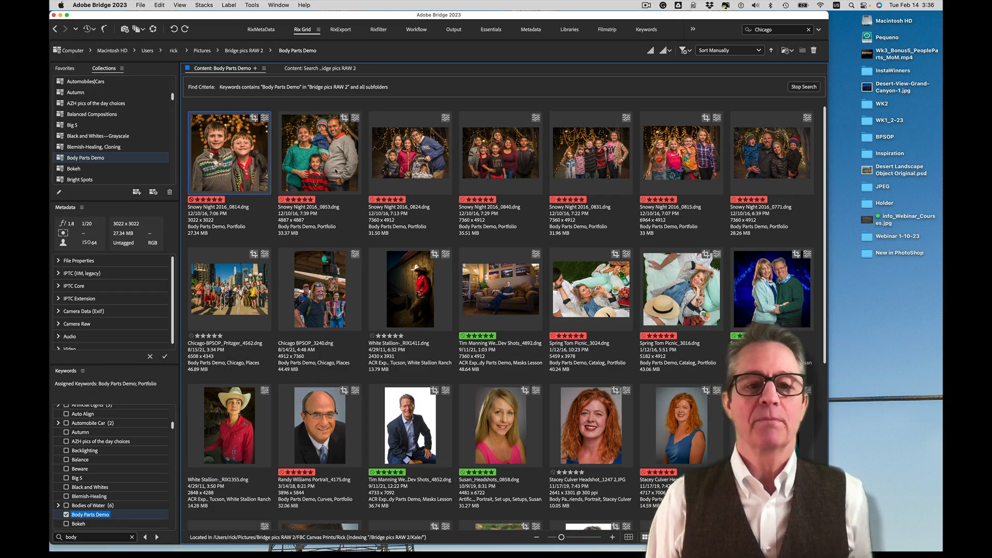
pyautogui.click(327, 166)
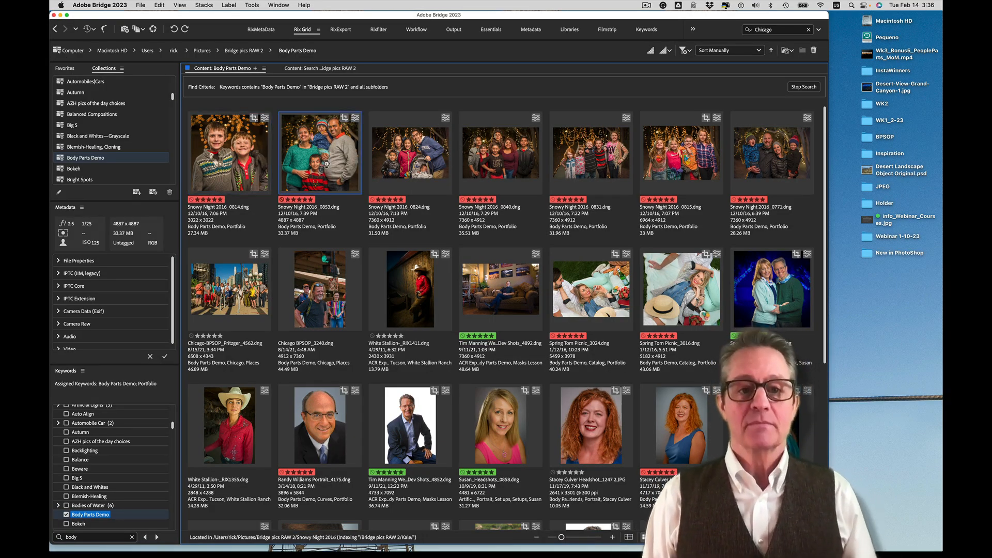
pyautogui.doubleClick(326, 164)
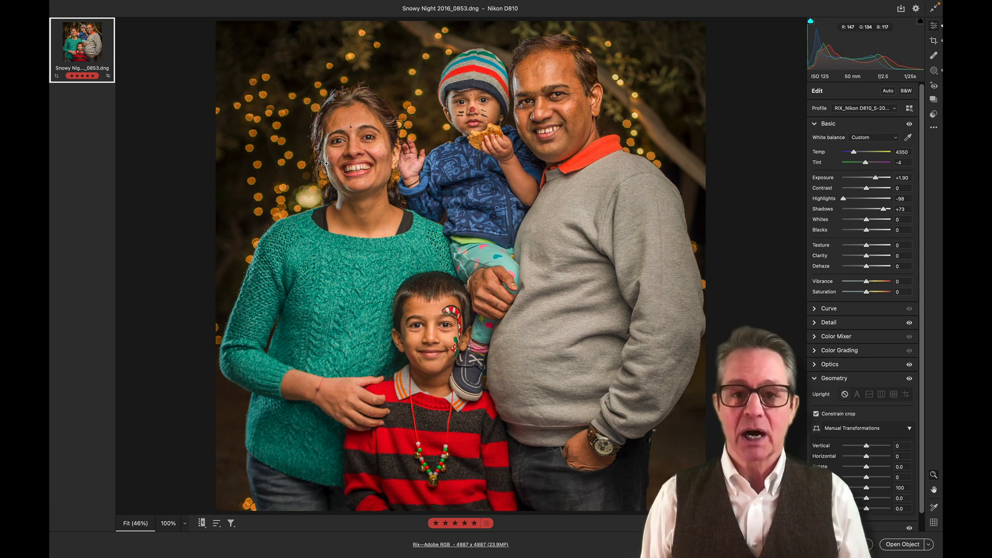
# Create a people mask for Person 4 covering only the Eye Sclera
pyautogui.press('m')
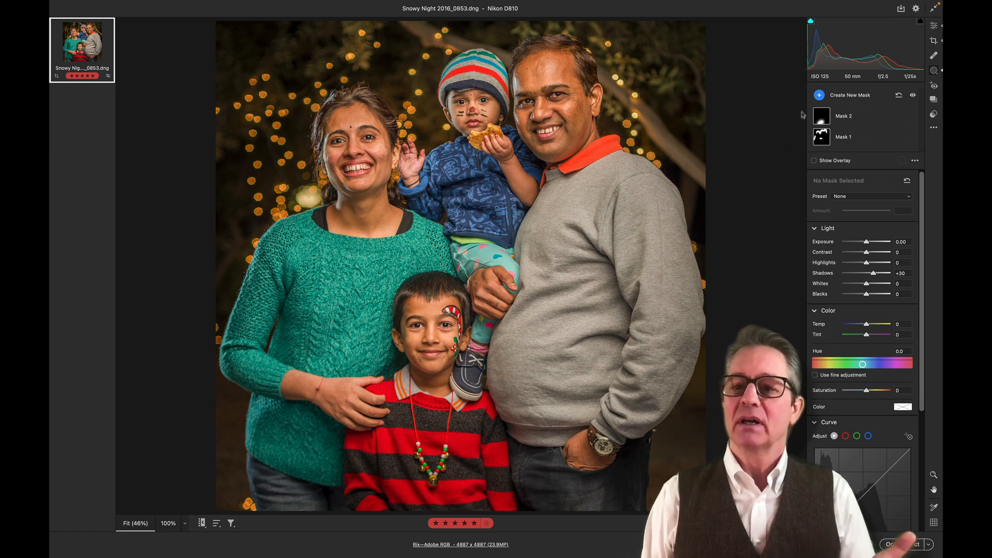
pyautogui.click(819, 96)
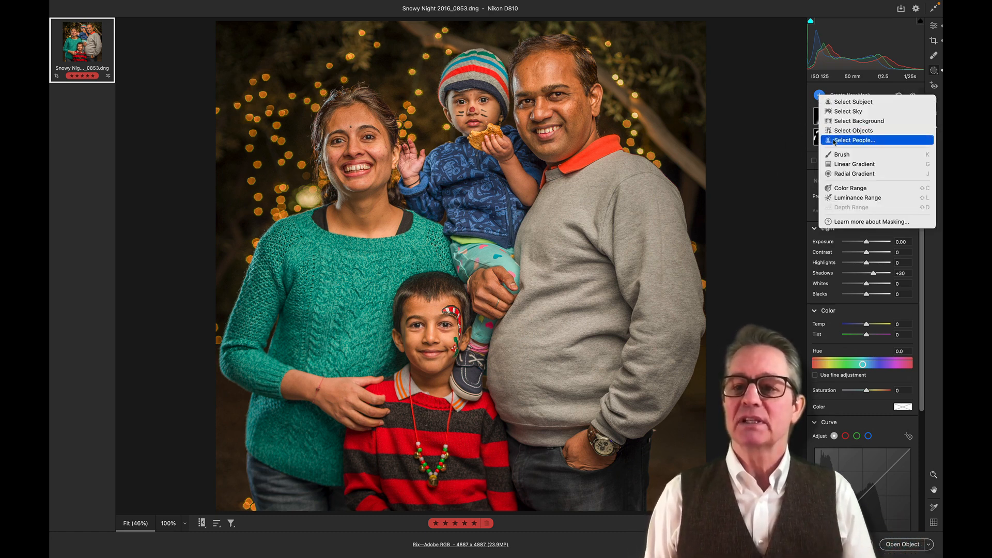
pyautogui.click(835, 140)
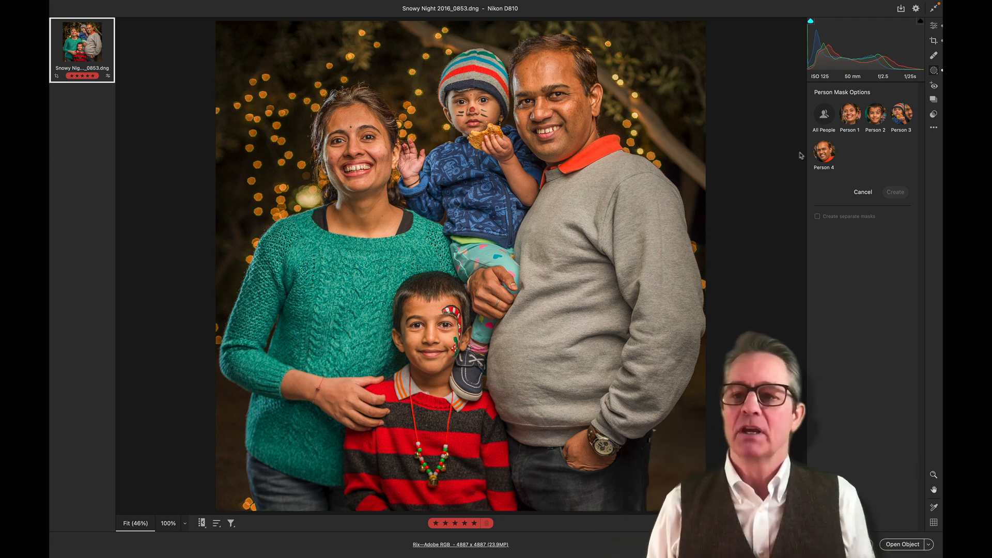
pyautogui.click(825, 152)
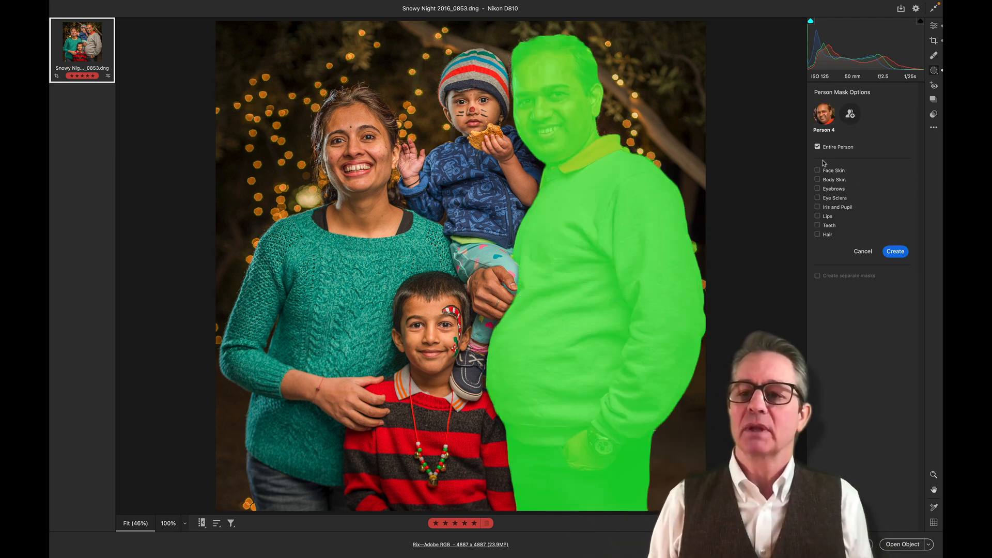
pyautogui.click(818, 148)
pyautogui.click(817, 199)
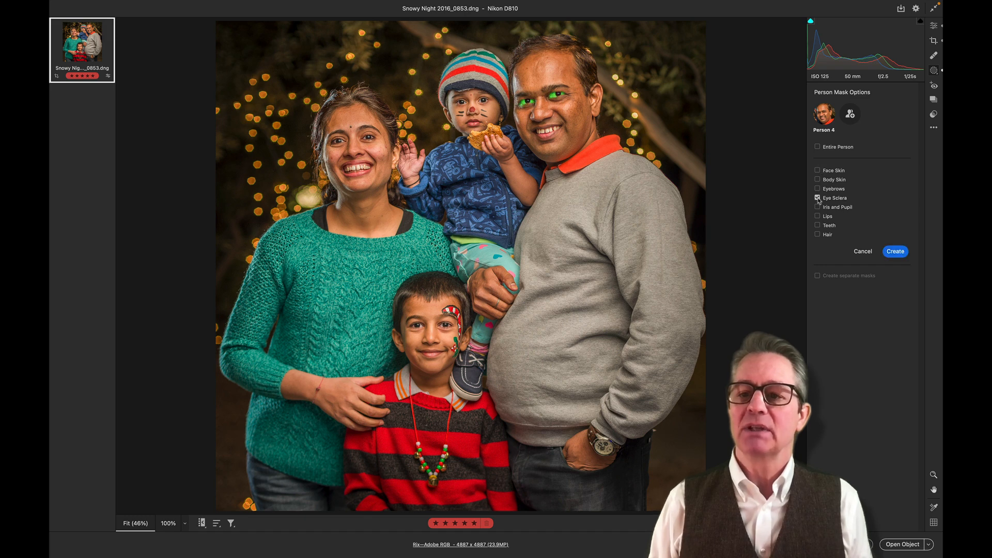
pyautogui.click(892, 252)
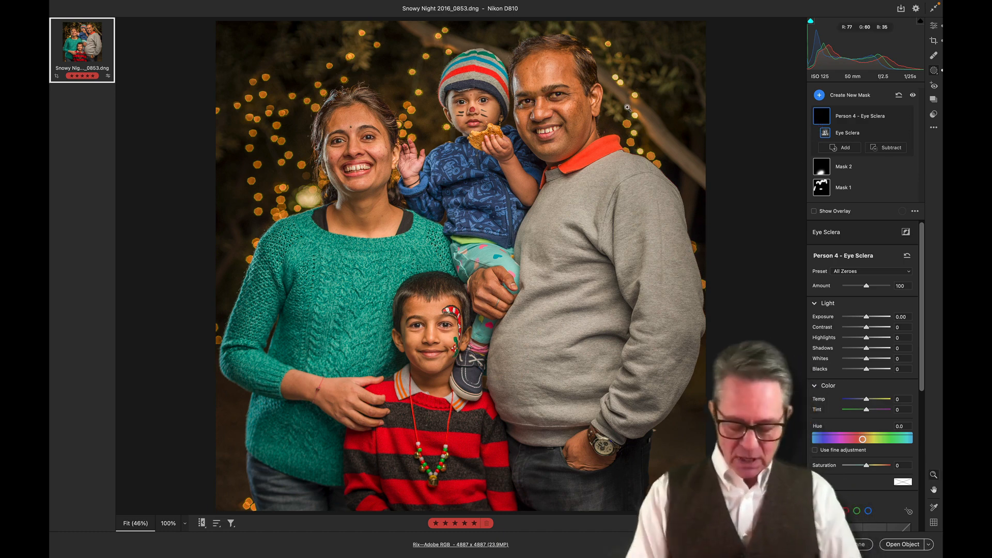
# Try an Exposure of +2.75 on Person 4's Eye Sclera mask and return it to 0.00
pyautogui.press('super+equal')
pyautogui.moveTo(627, 110); pyautogui.dragTo(565, 342)
pyautogui.press('super+equal')
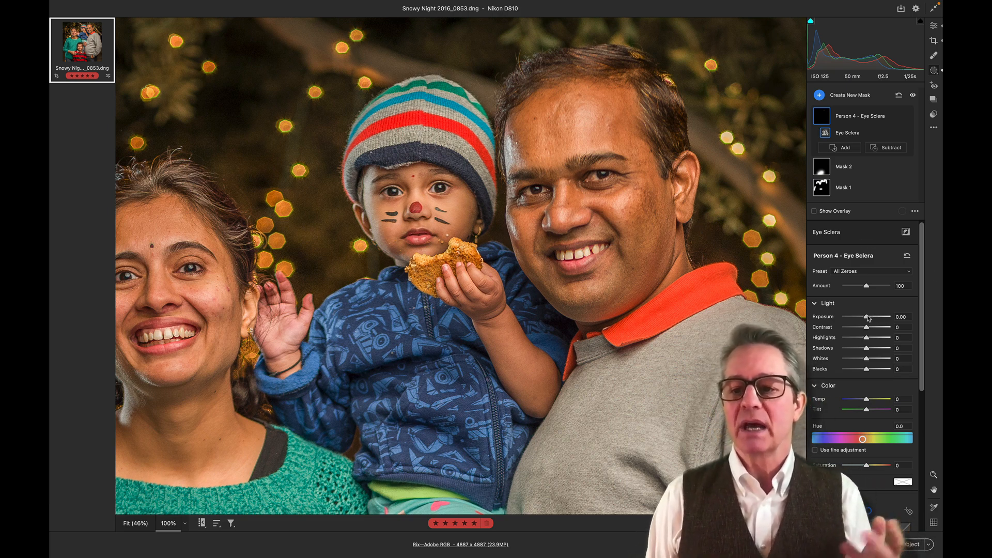
pyautogui.moveTo(868, 318); pyautogui.dragTo(885, 317)
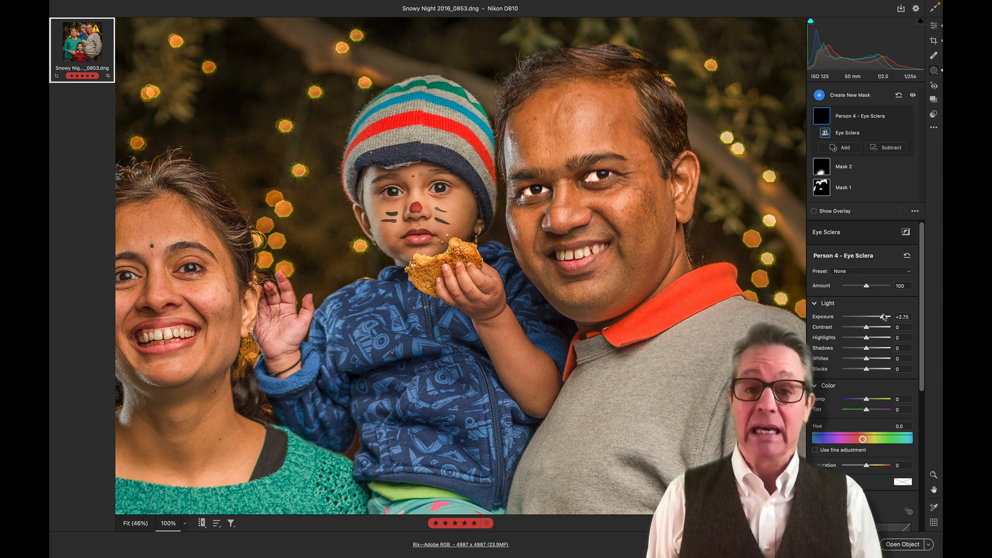
pyautogui.moveTo(884, 318); pyautogui.dragTo(867, 319)
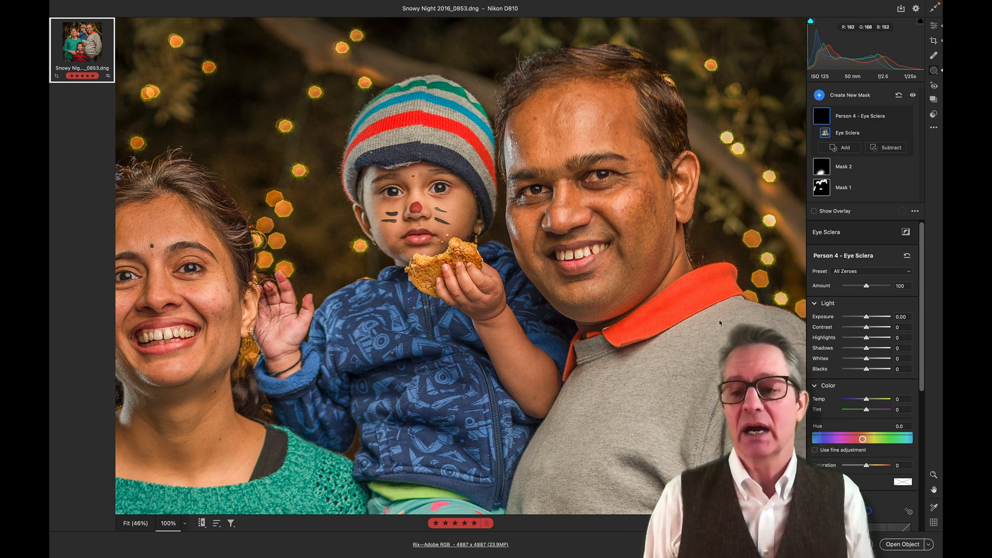
# Set the Saturation of Person 4's Eye Sclera mask to -67
pyautogui.scroll(-5, 719, 323)
pyautogui.scroll(5, 723, 329)
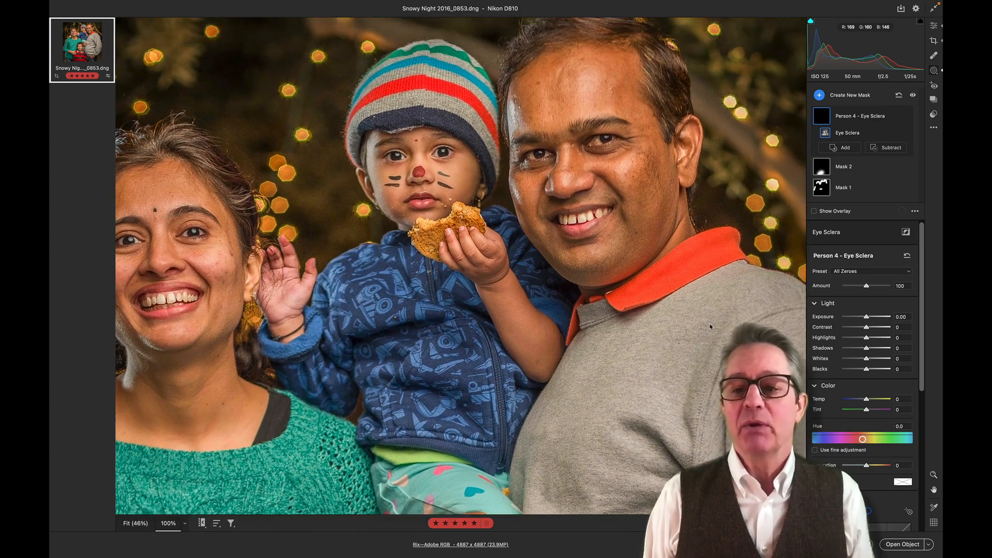
pyautogui.scroll(-3, 872, 351)
pyautogui.scroll(-8, 871, 351)
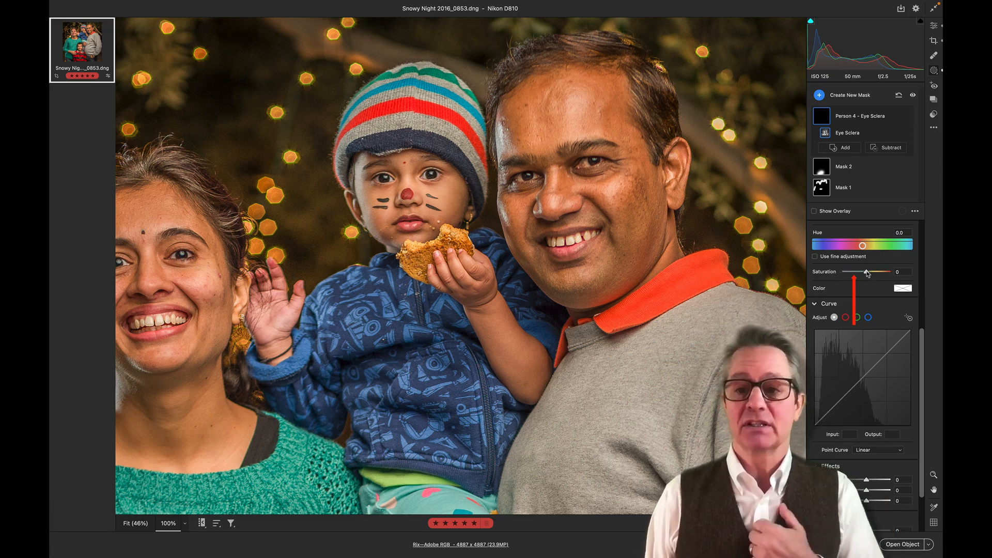
pyautogui.moveTo(867, 273); pyautogui.dragTo(857, 279)
pyautogui.scroll(1, 856, 279)
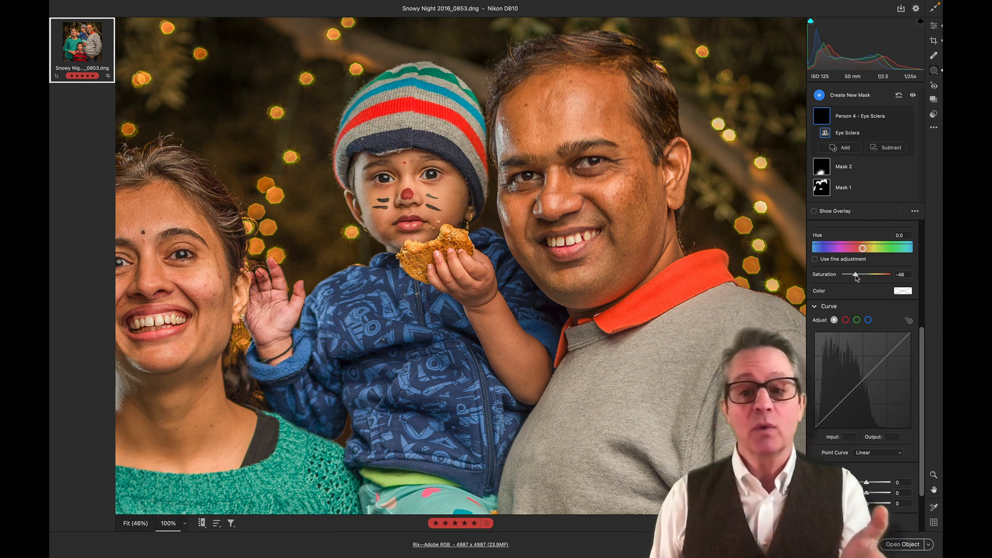
pyautogui.moveTo(855, 276)
pyautogui.mouseDown()
pyautogui.moveTo(837, 280)
pyautogui.moveTo(868, 278)
pyautogui.moveTo(857, 280)
pyautogui.mouseUp()
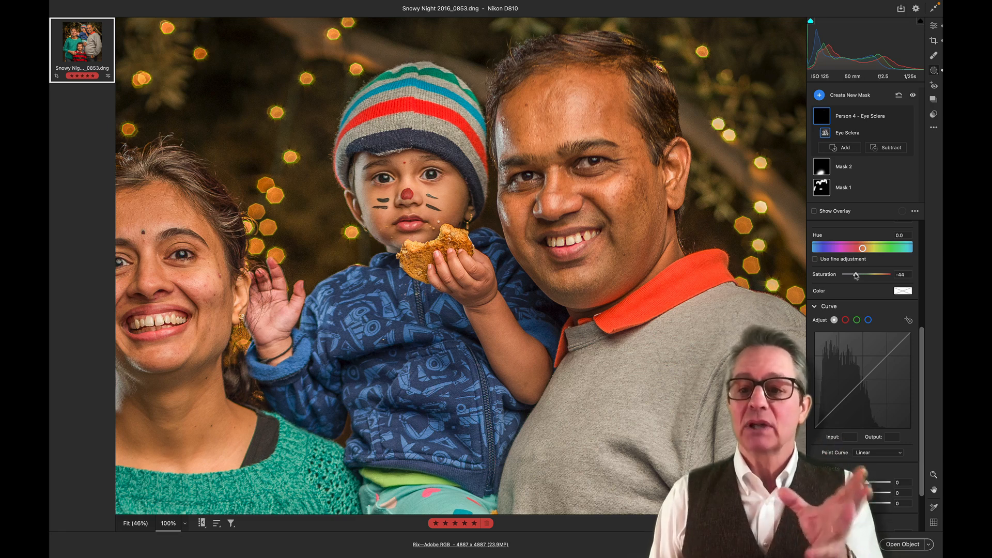
pyautogui.moveTo(855, 276); pyautogui.dragTo(851, 277)
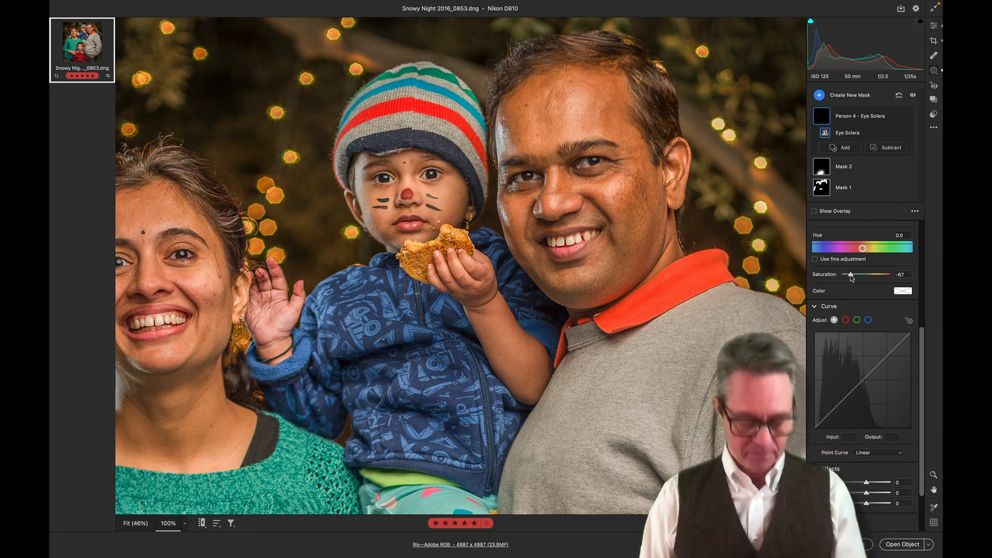
# Create a new people mask for Person 1 covering only the Face Skin
pyautogui.press('super+0')
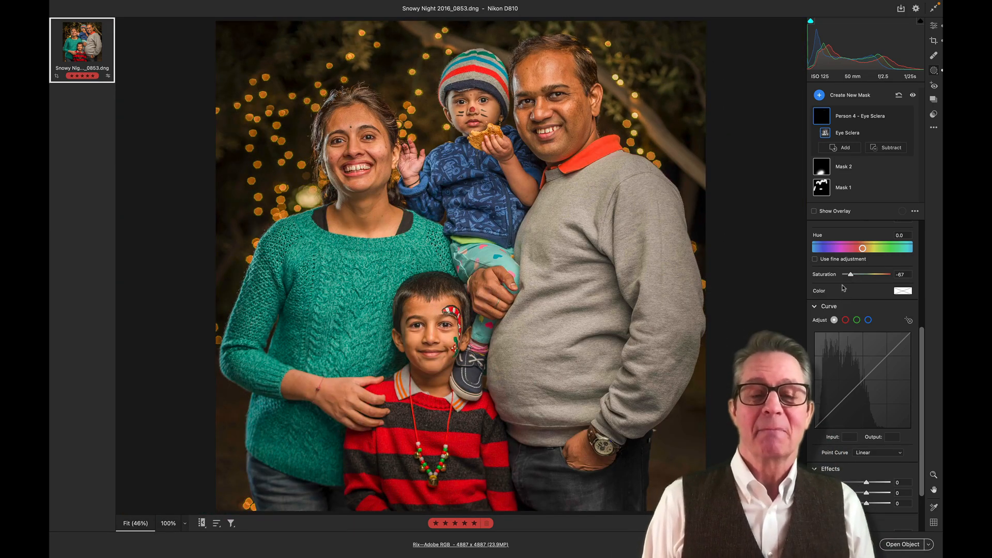
pyautogui.click(819, 95)
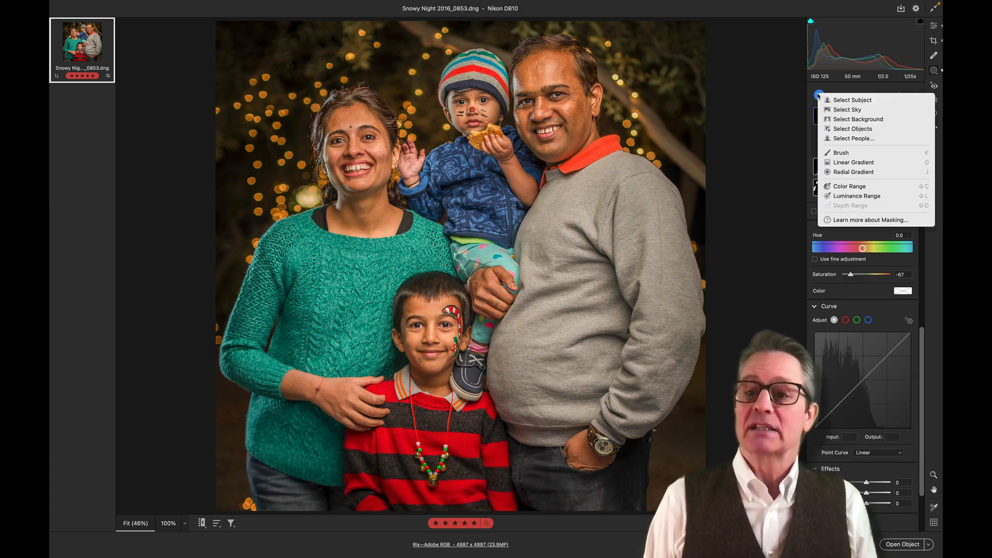
pyautogui.click(837, 141)
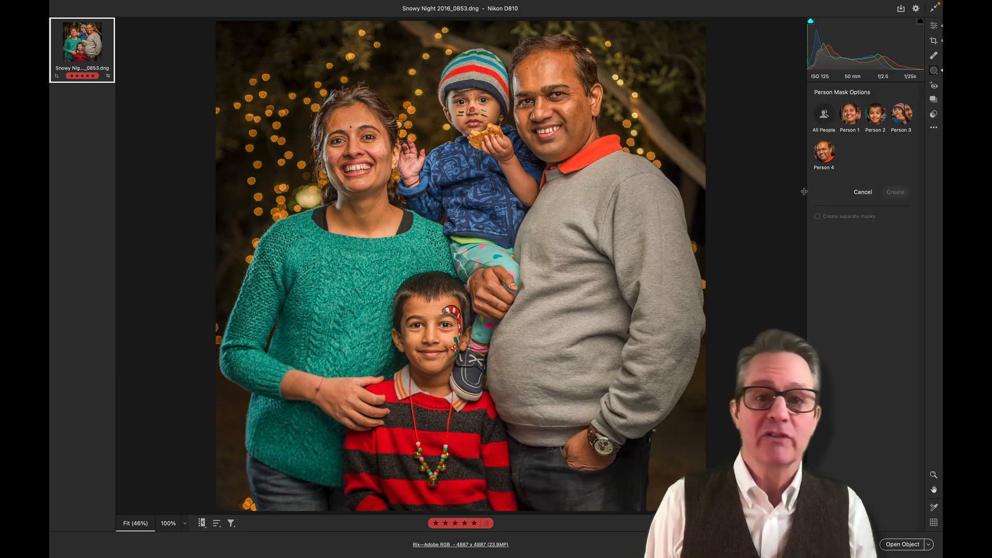
pyautogui.click(852, 118)
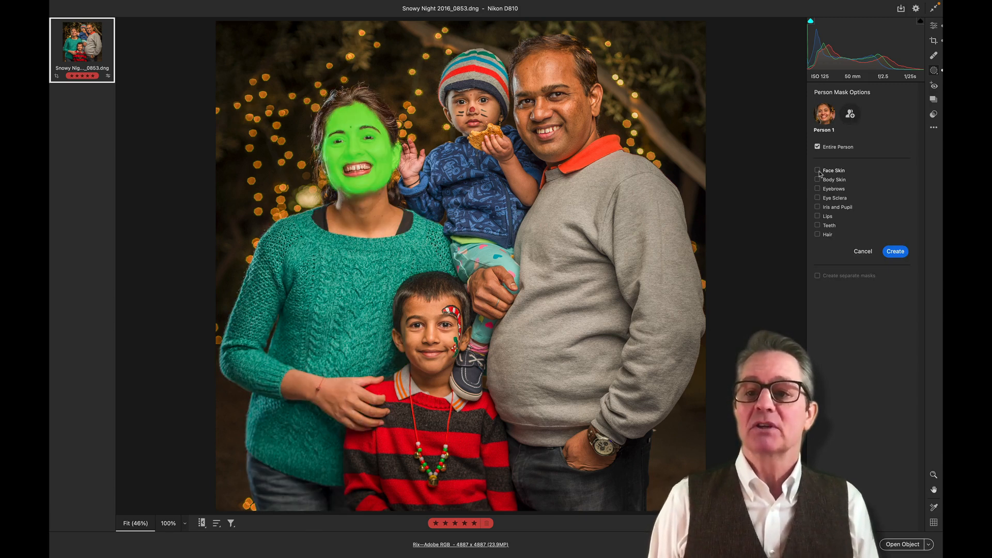
pyautogui.click(818, 171)
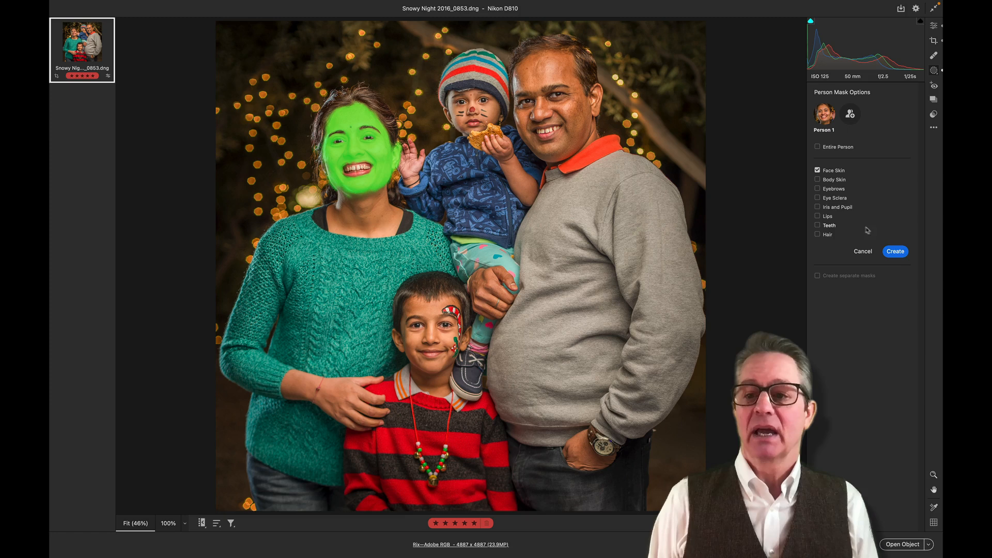
pyautogui.click(896, 251)
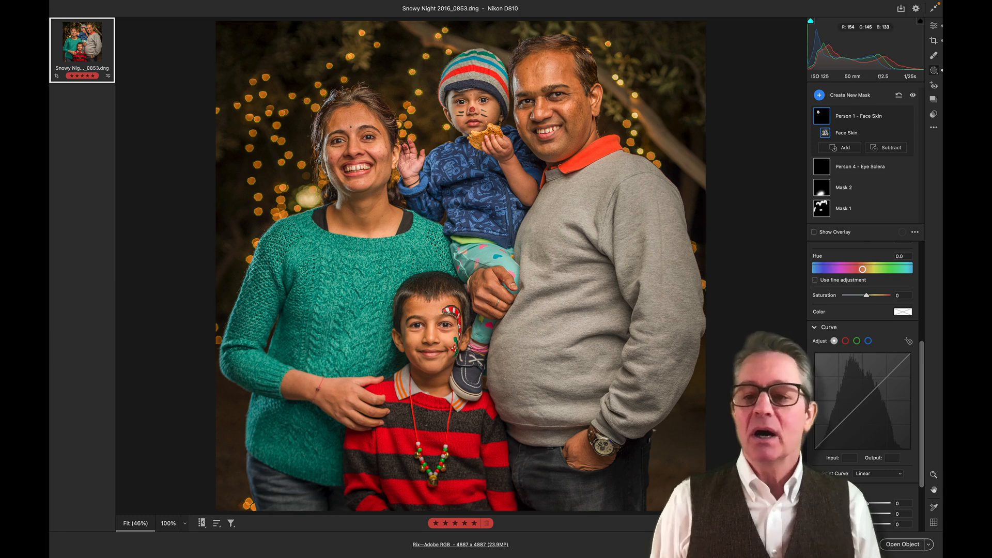
# Soften Person 1's face skin with Texture -31, Clarity -17 and Sharpness -24
pyautogui.scroll(-3, 827, 339)
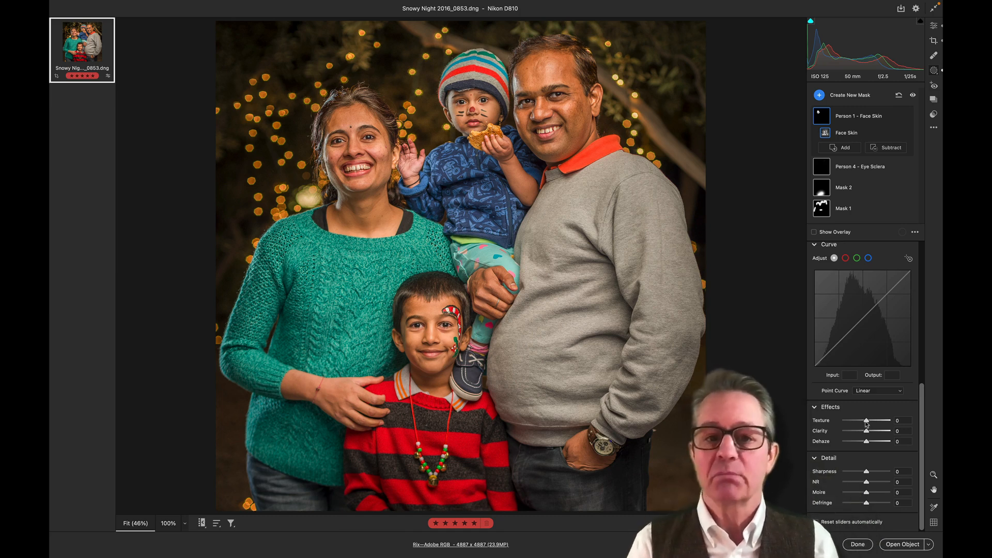
pyautogui.moveTo(867, 424); pyautogui.dragTo(859, 424)
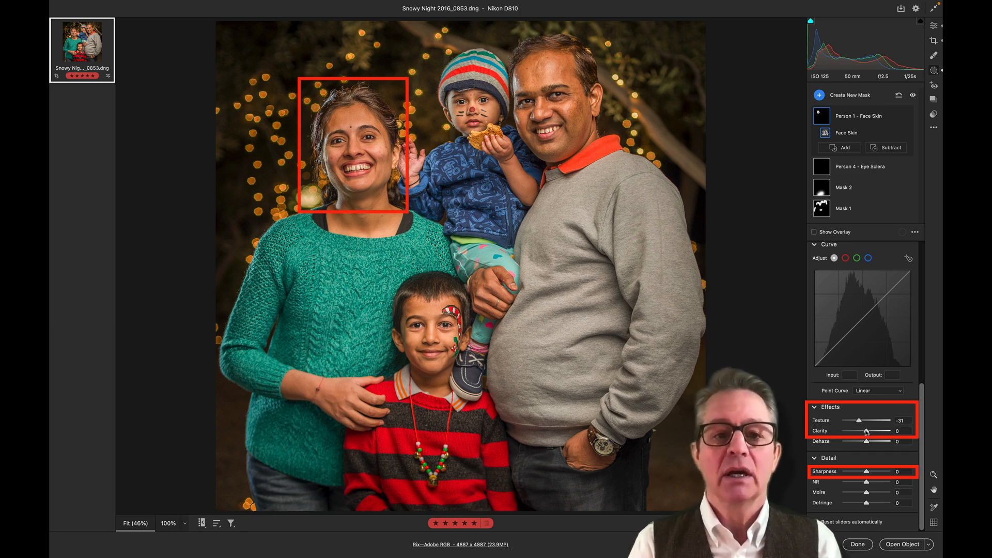
pyautogui.moveTo(867, 432); pyautogui.dragTo(863, 433)
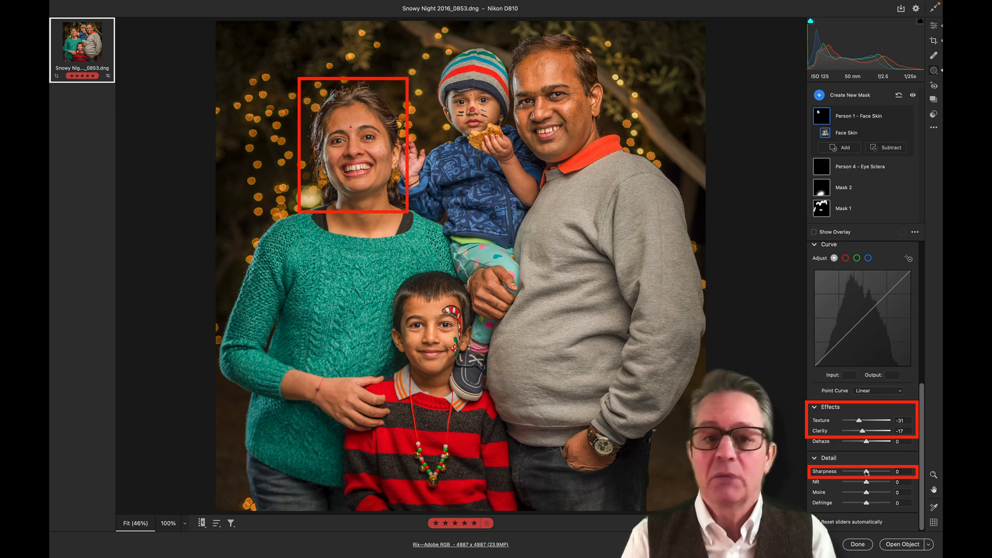
pyautogui.moveTo(867, 472); pyautogui.dragTo(861, 473)
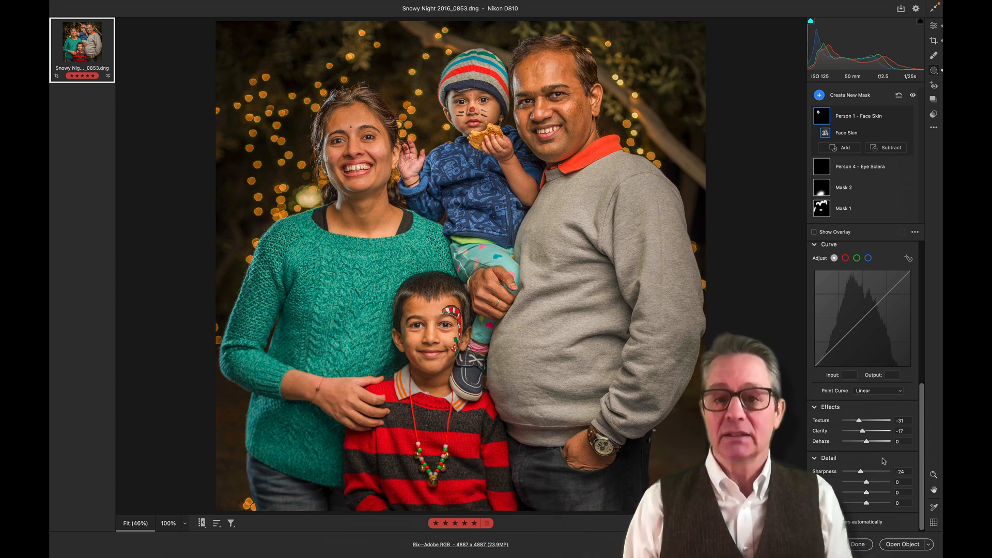
# Save the Face Skin mask's settings as a new masking adjustment preset named Face Smoothing
pyautogui.scroll(10, 866, 462)
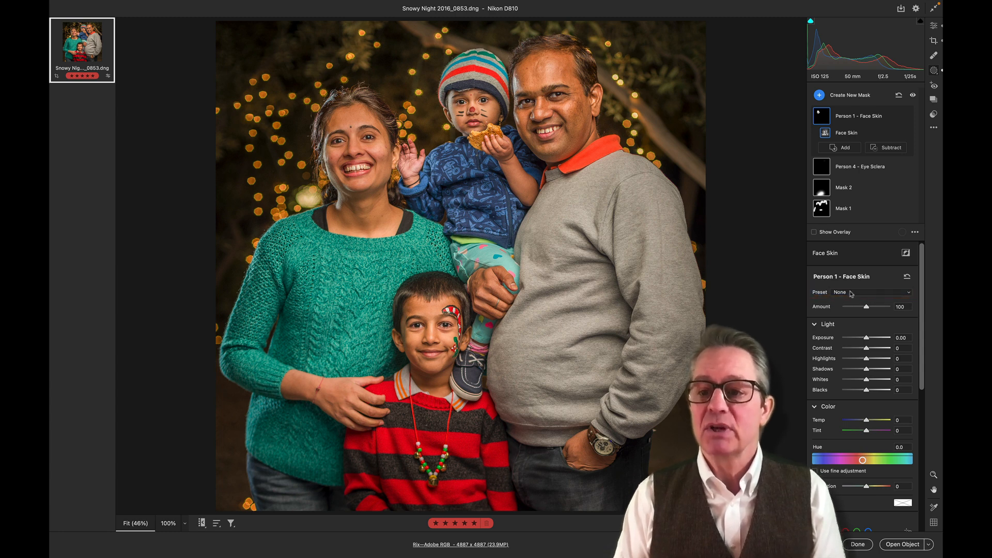
pyautogui.click(852, 293)
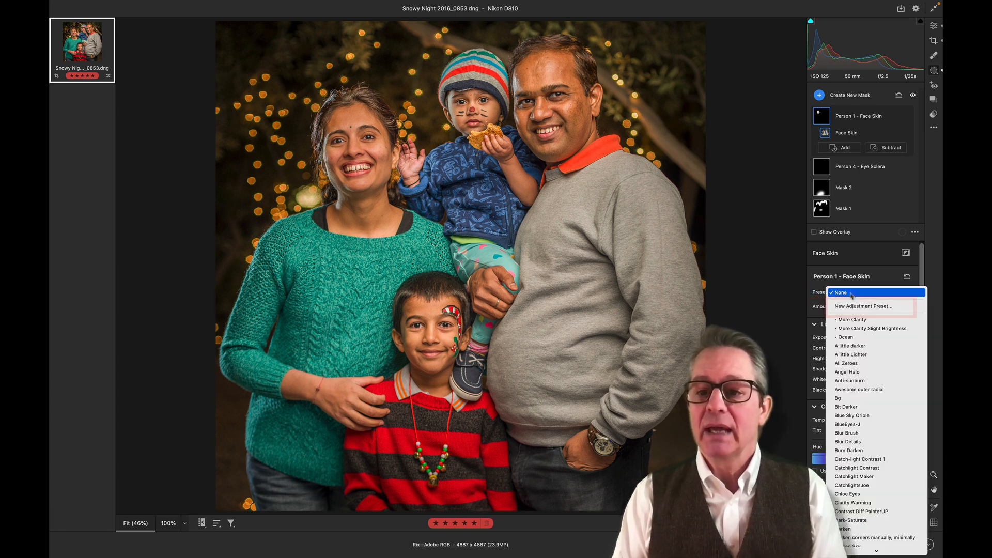
pyautogui.click(904, 307)
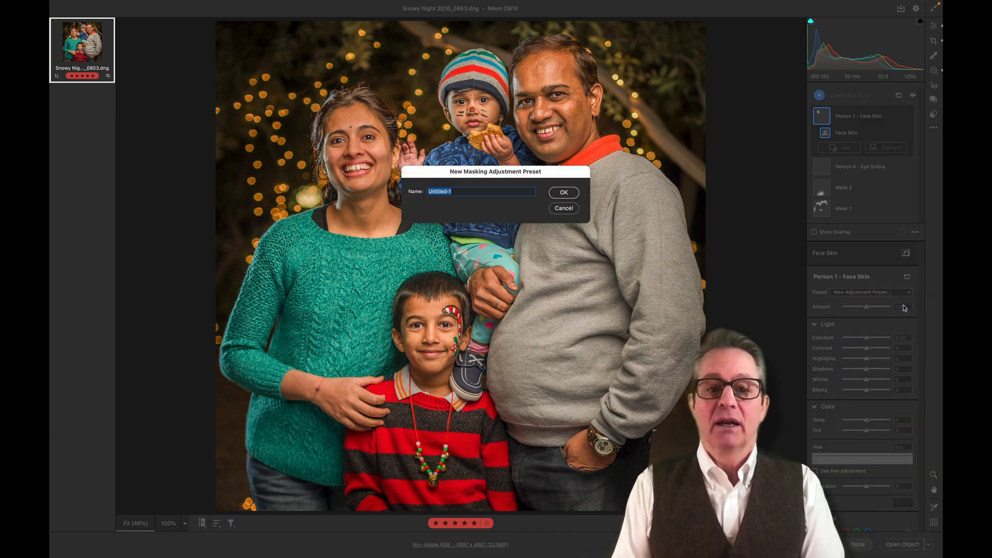
pyautogui.write('Fa')
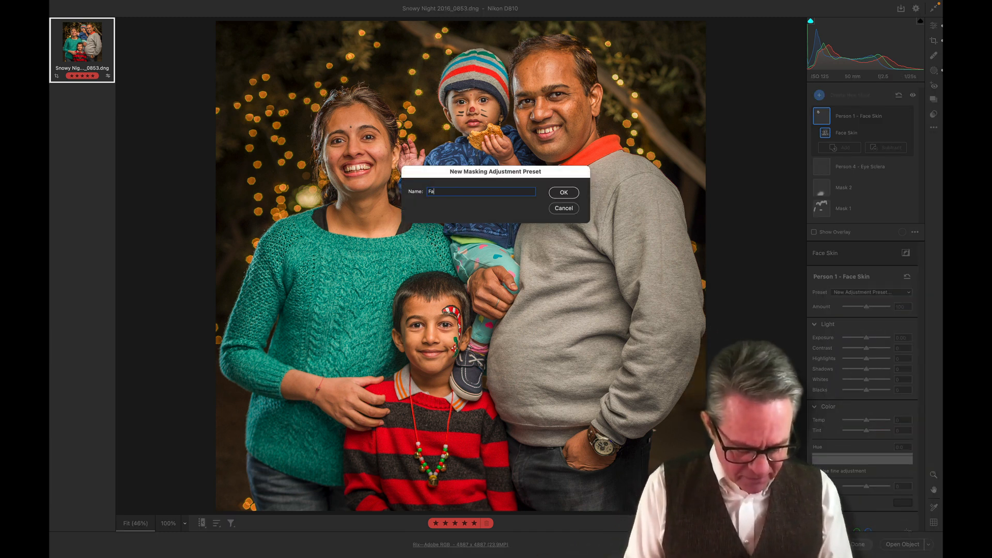
pyautogui.write('ce Smoot')
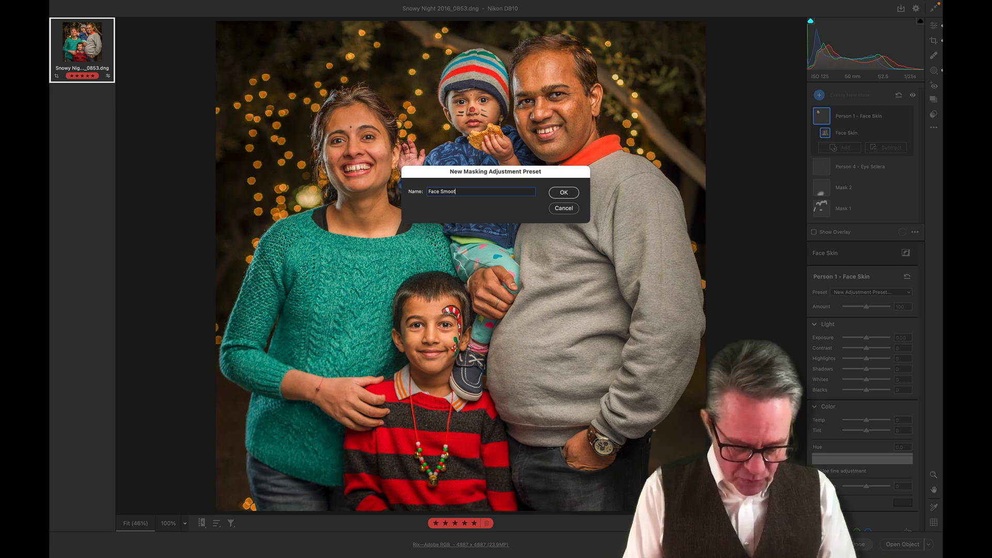
pyautogui.write('hing')
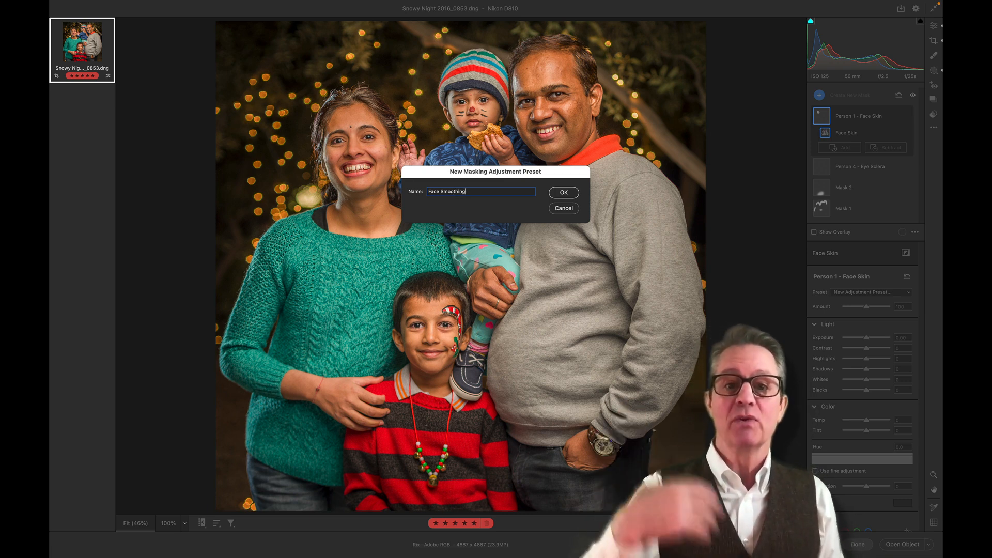
pyautogui.press('Return')
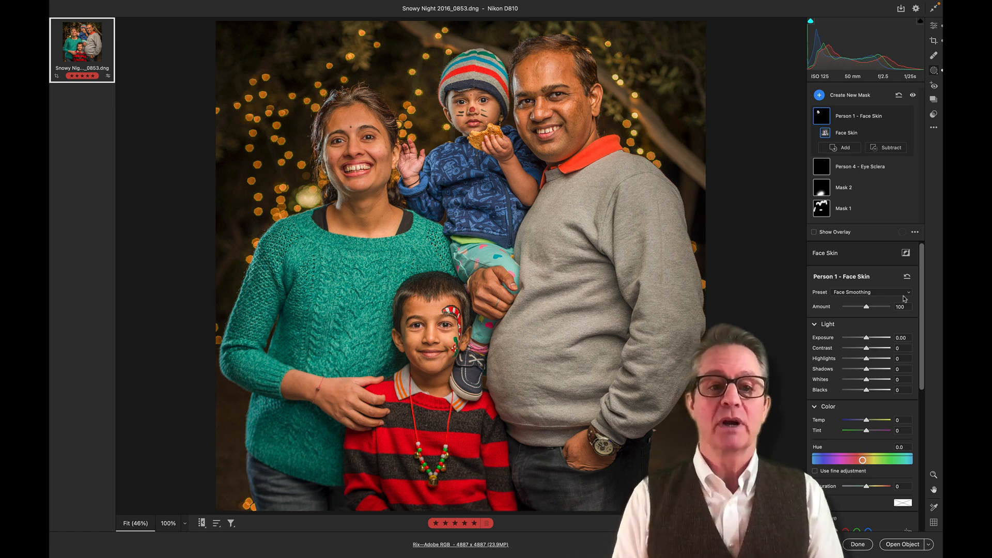
# Finish editing Snowy Night 2016_0853.dng, keeping its masks, and return to Adobe Bridge
pyautogui.scroll(-4, 904, 298)
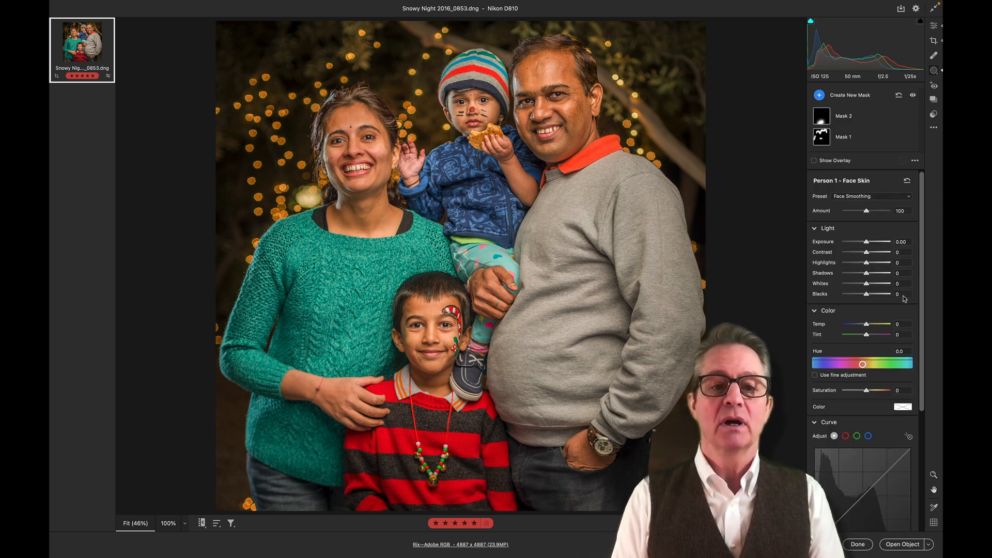
pyautogui.scroll(4, 904, 299)
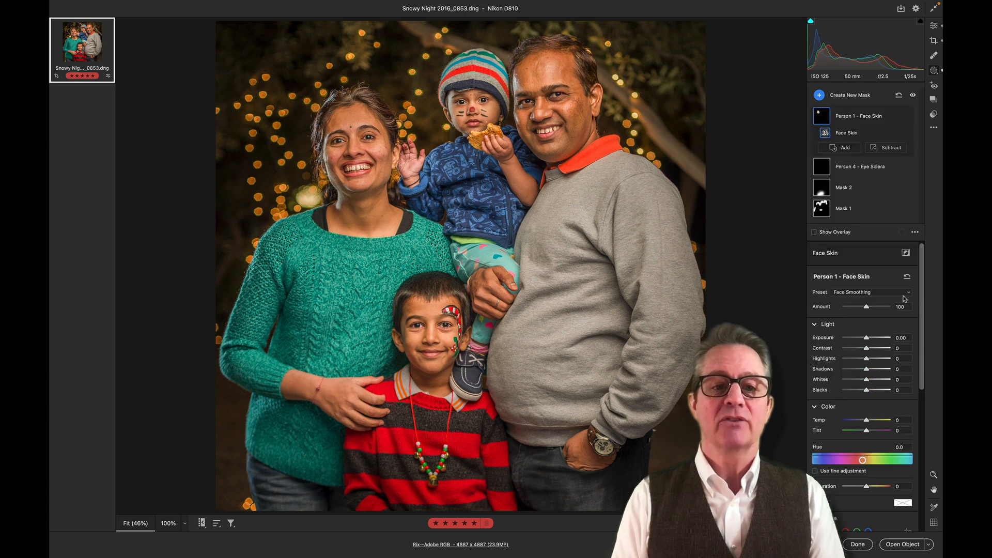
pyautogui.scroll(-4, 905, 299)
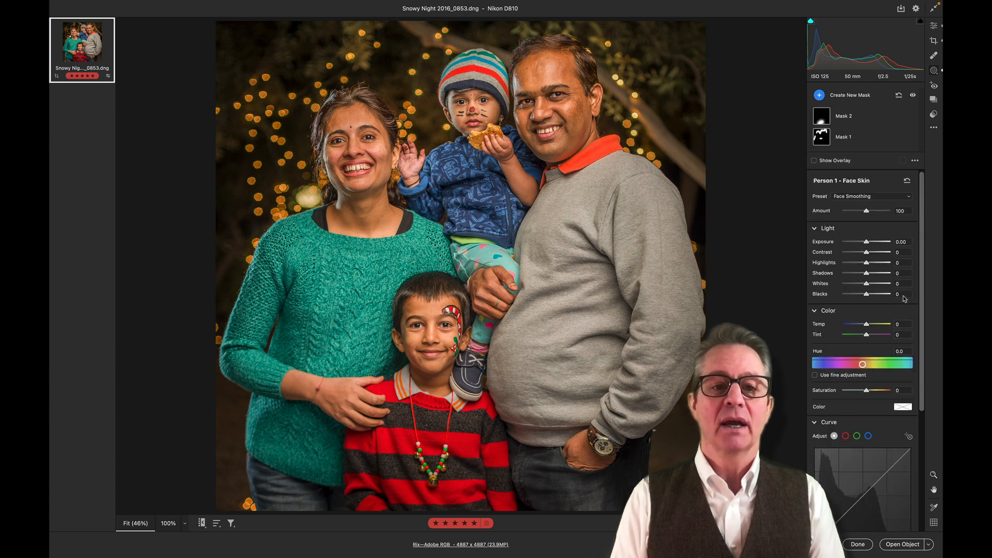
pyautogui.scroll(4, 905, 299)
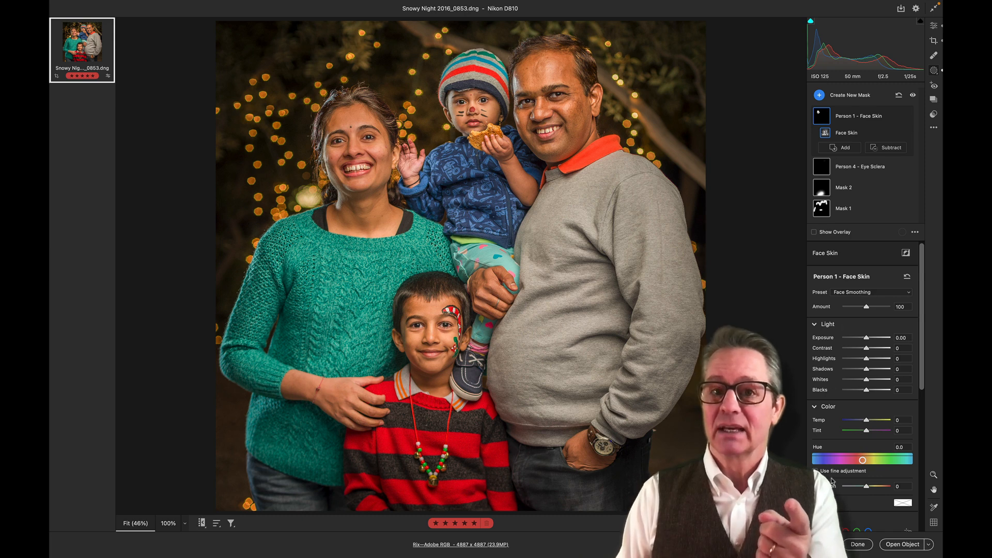
pyautogui.click(859, 545)
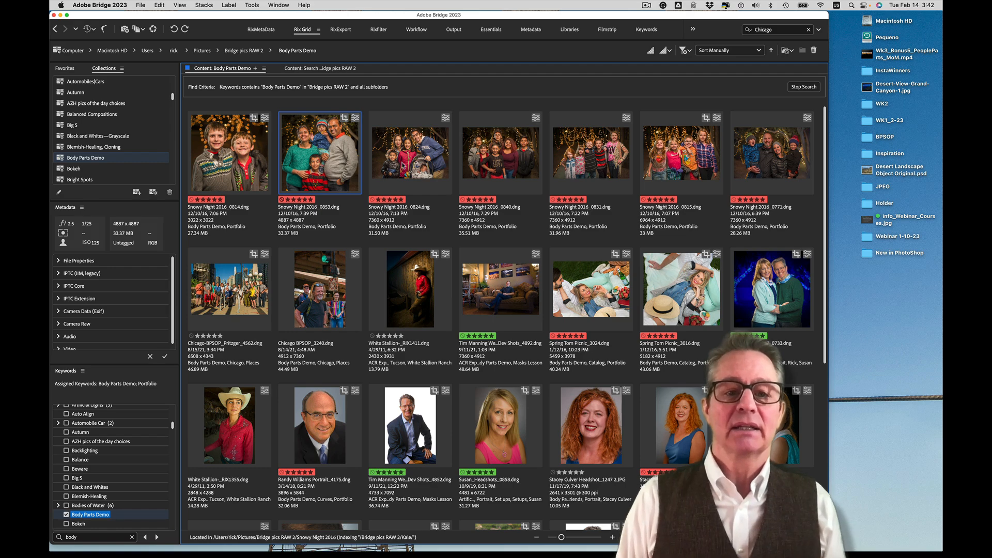
pyautogui.click(404, 166)
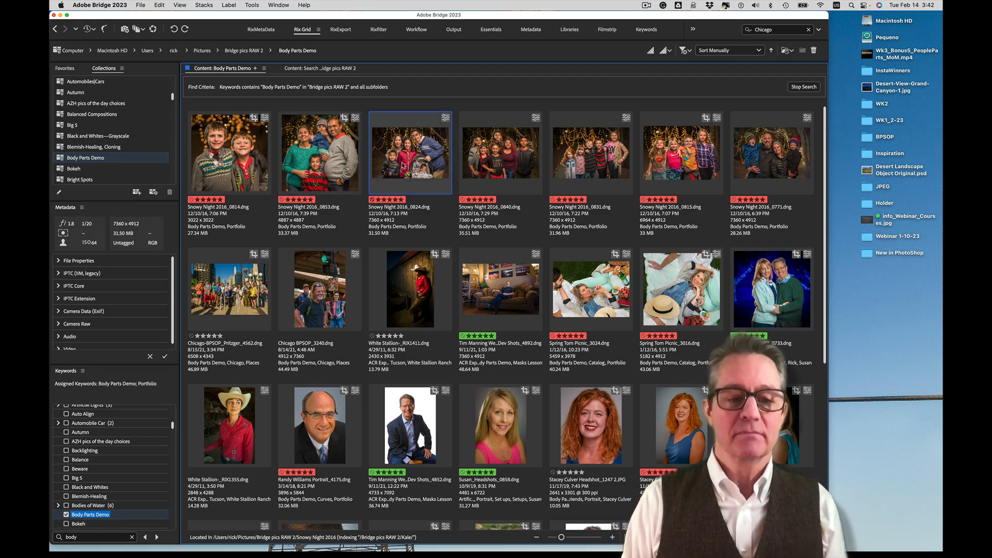
pyautogui.doubleClick(403, 165)
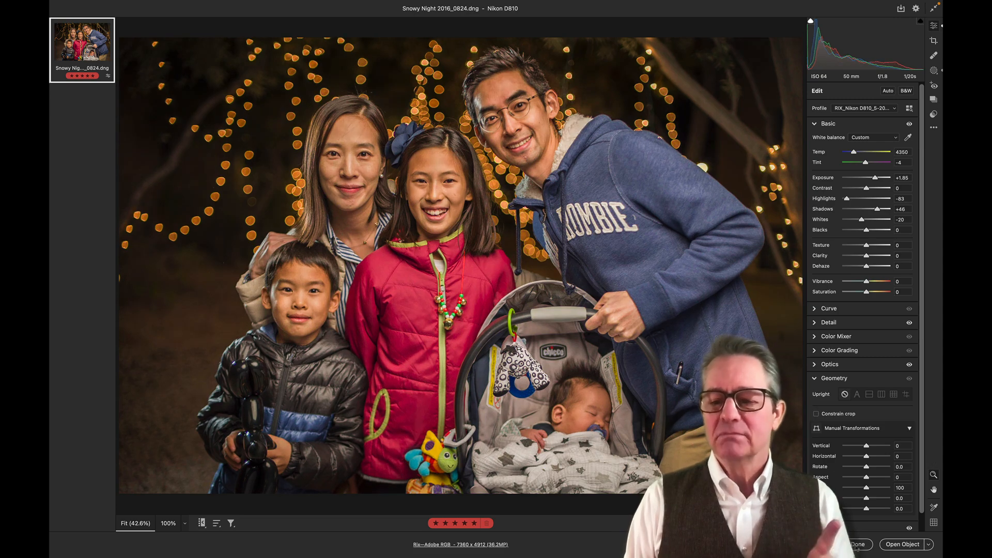
pyautogui.press('Escape')
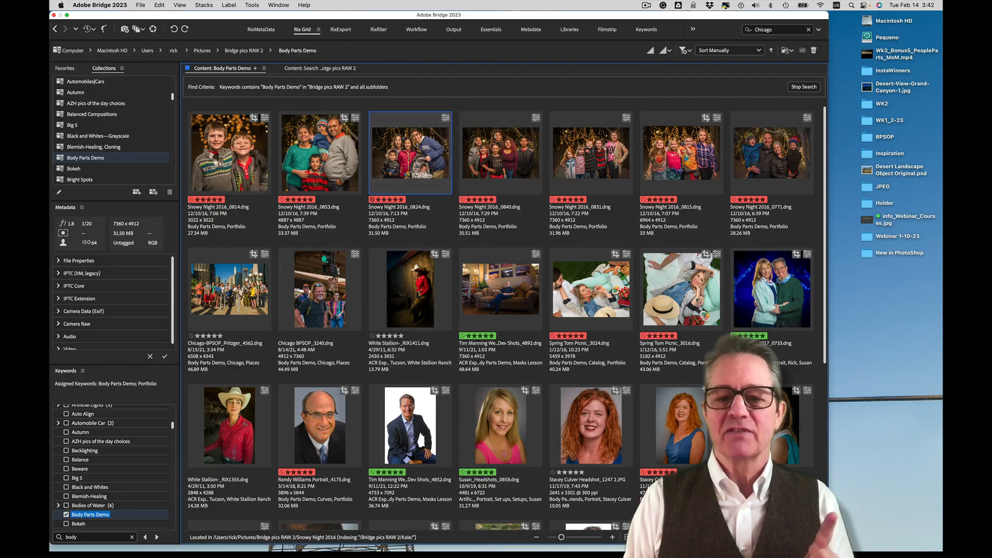
# Open the headshot of the man with glasses and a blue tie in Camera Raw and show its masks
pyautogui.click(321, 405)
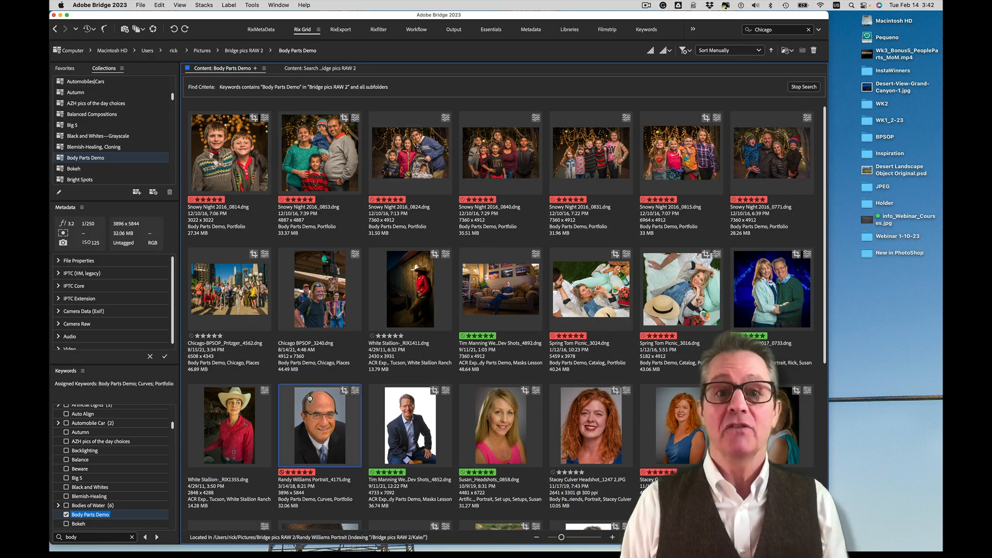
pyautogui.doubleClick(309, 398)
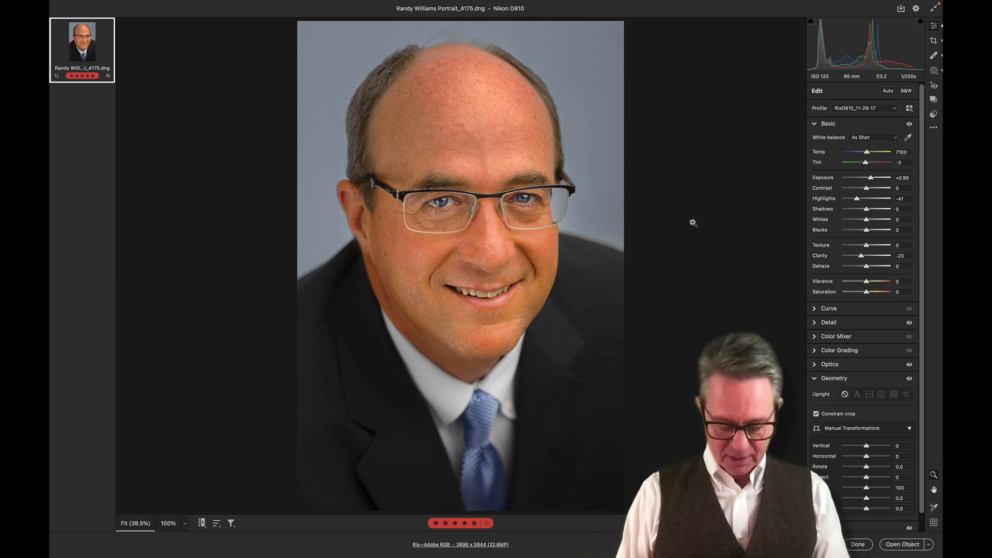
pyautogui.press('m')
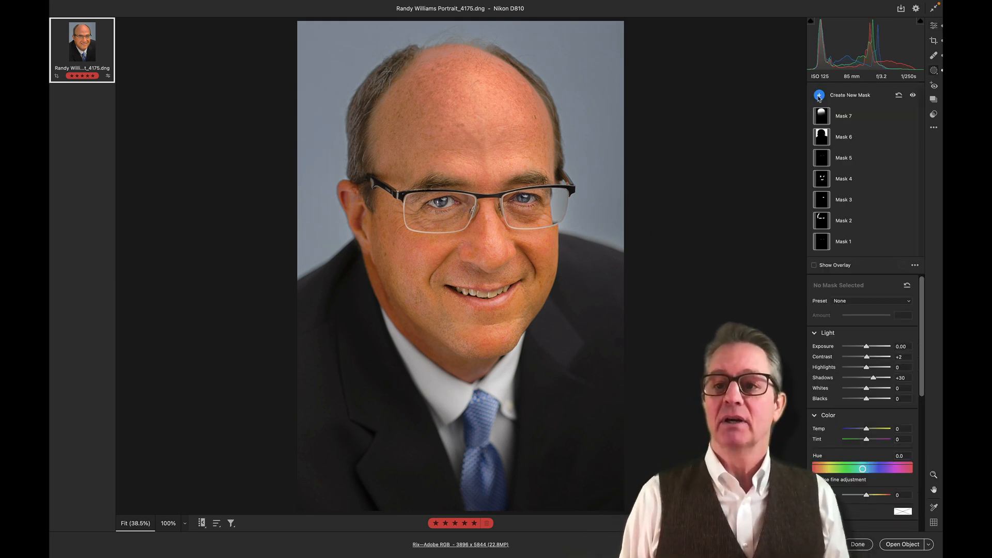
# Create a new people mask for Person 1 in the headshot, covering only the Face Skin
pyautogui.click(819, 97)
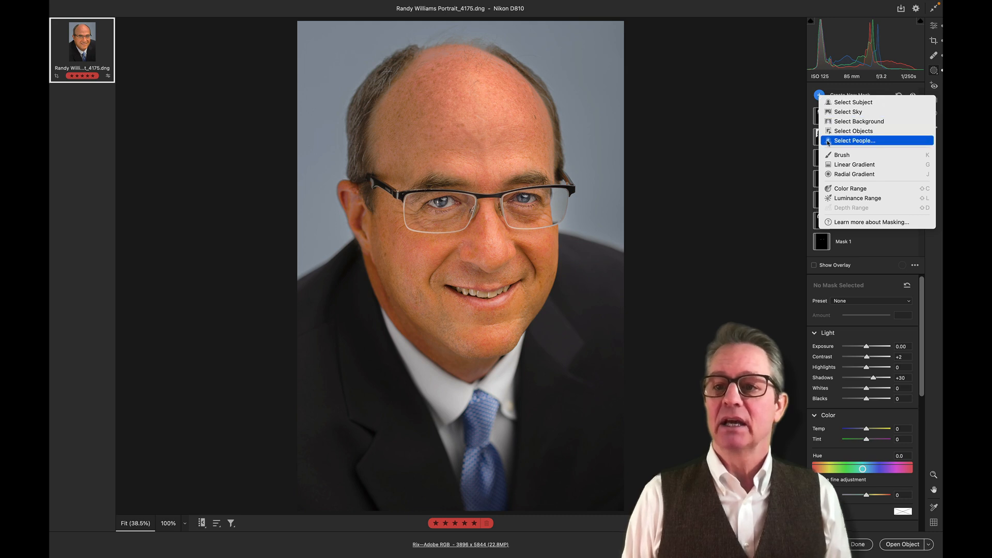
pyautogui.click(855, 140)
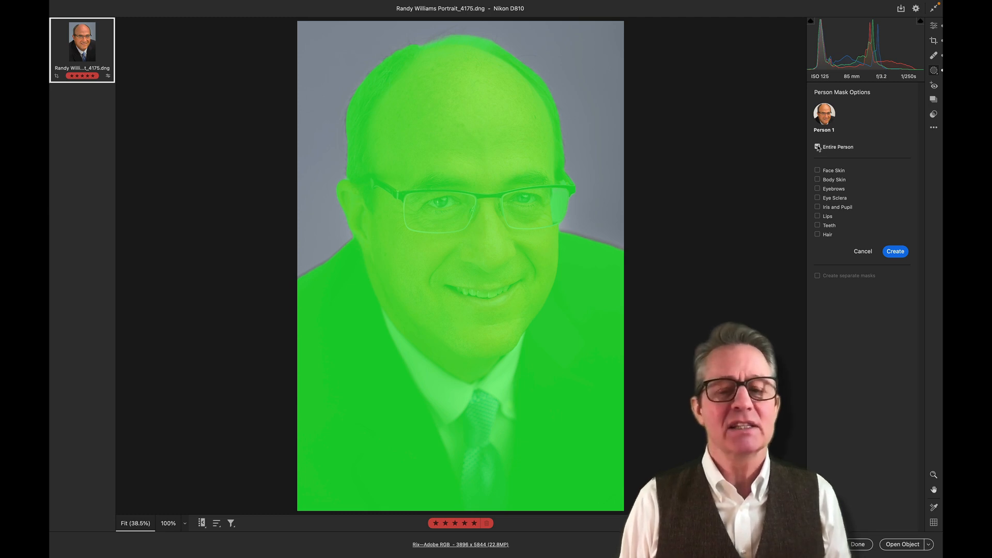
pyautogui.click(817, 147)
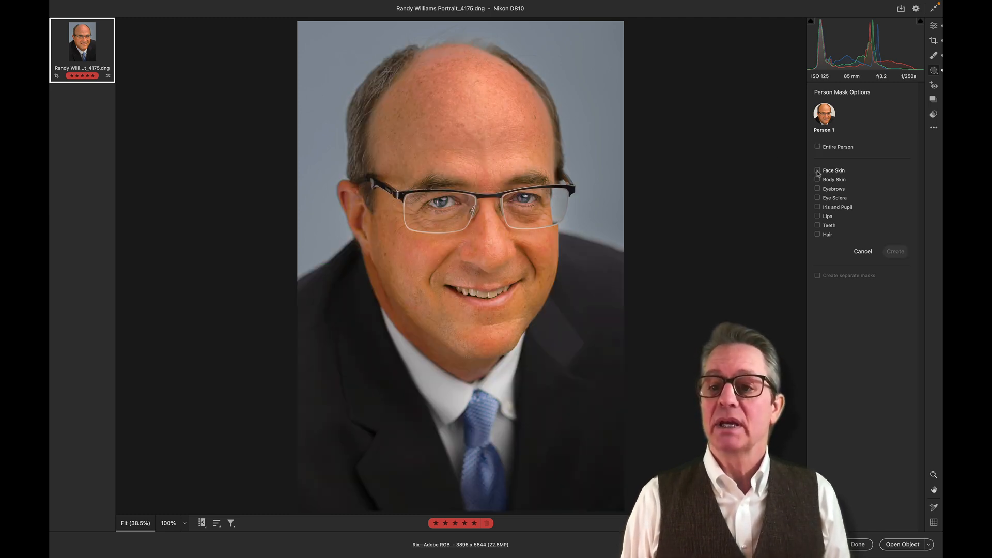
pyautogui.click(818, 171)
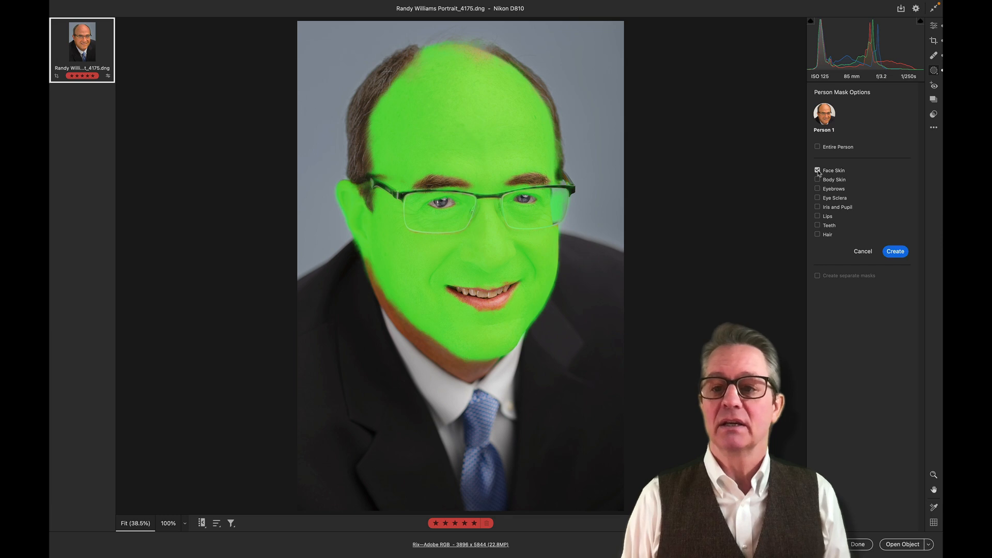
pyautogui.click(900, 253)
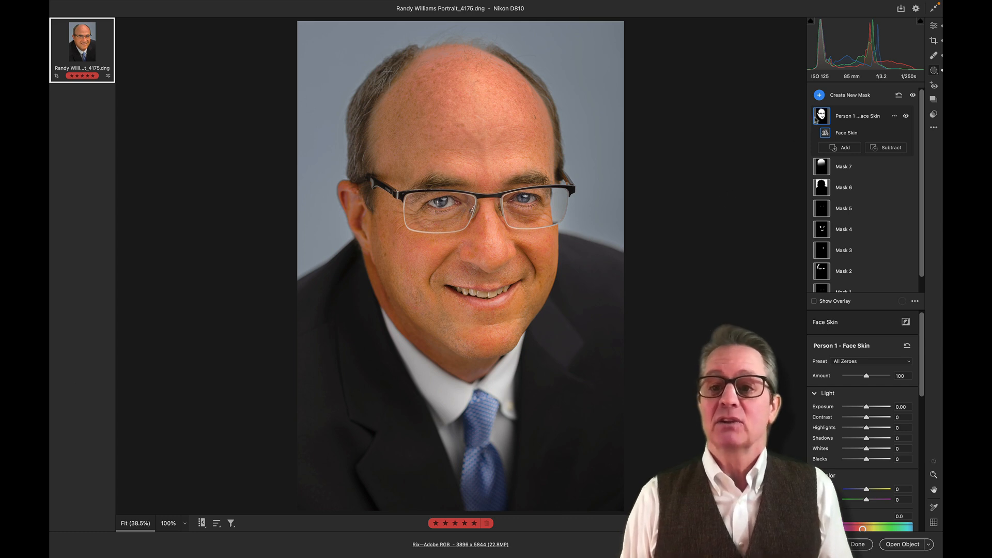
pyautogui.moveTo(820, 118)
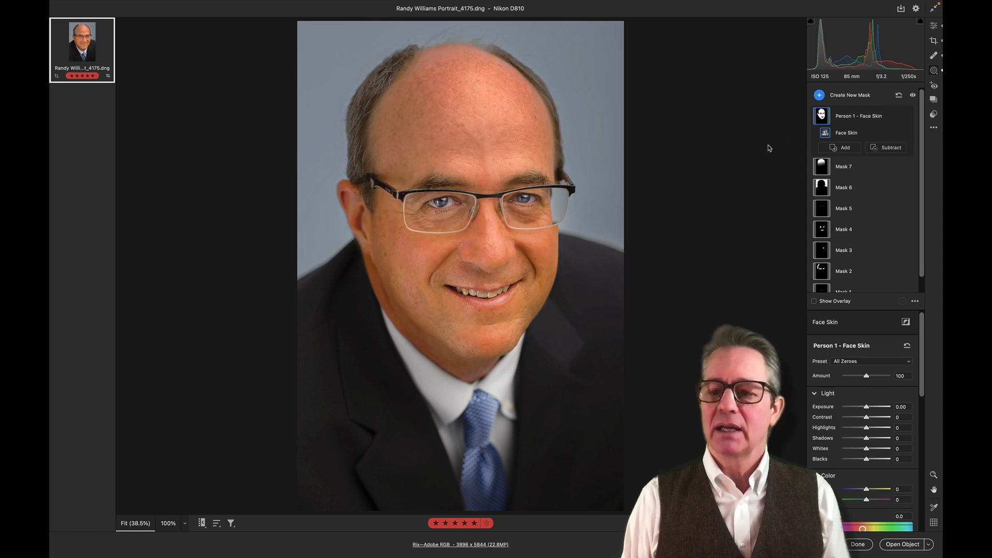
# Apply the Face Smoothing preset to the headshot's Person 1 Face Skin mask
pyautogui.click(843, 362)
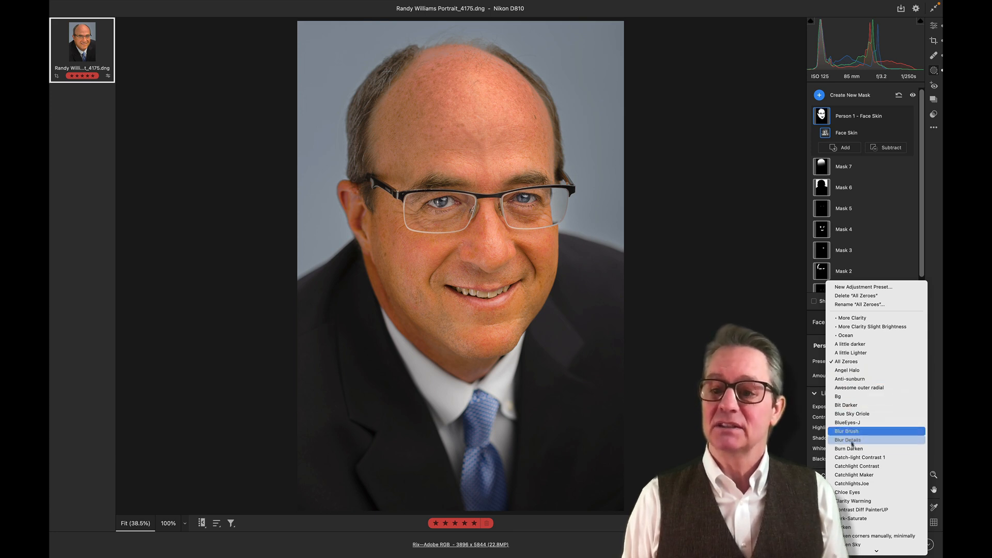
pyautogui.scroll(-5, 853, 491)
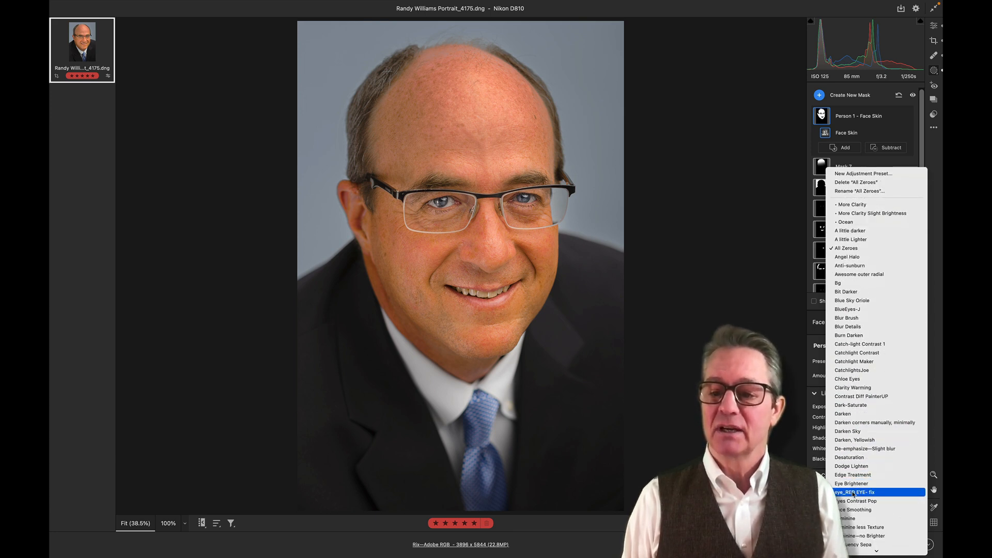
pyautogui.scroll(-1, 853, 493)
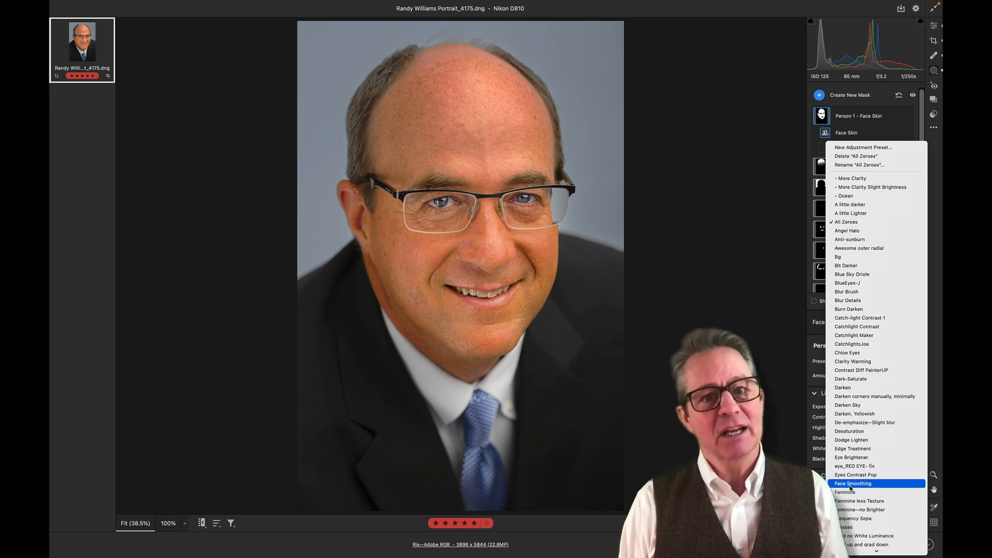
pyautogui.click(852, 484)
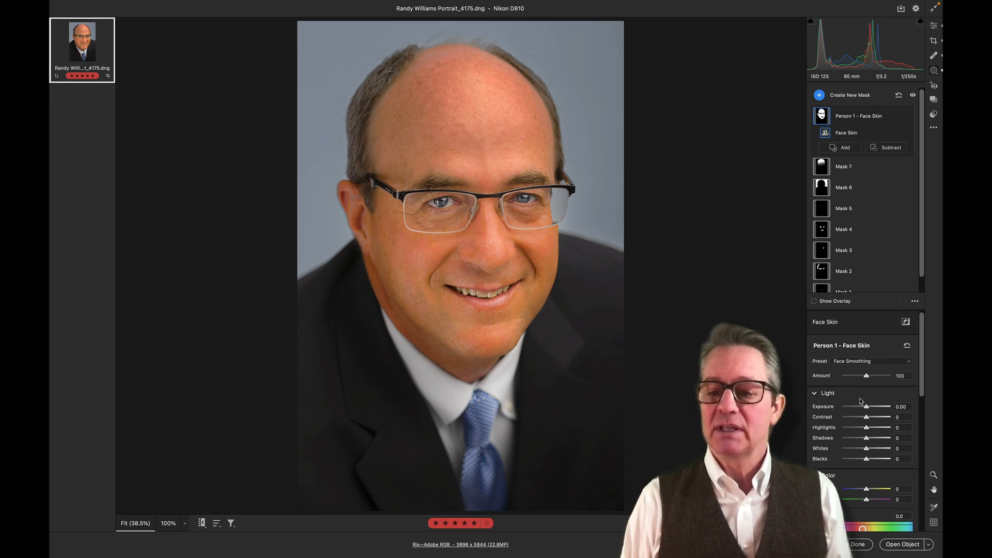
# Set the Texture of the headshot's Face Skin mask to +6
pyautogui.scroll(-5, 860, 401)
pyautogui.scroll(-7, 861, 402)
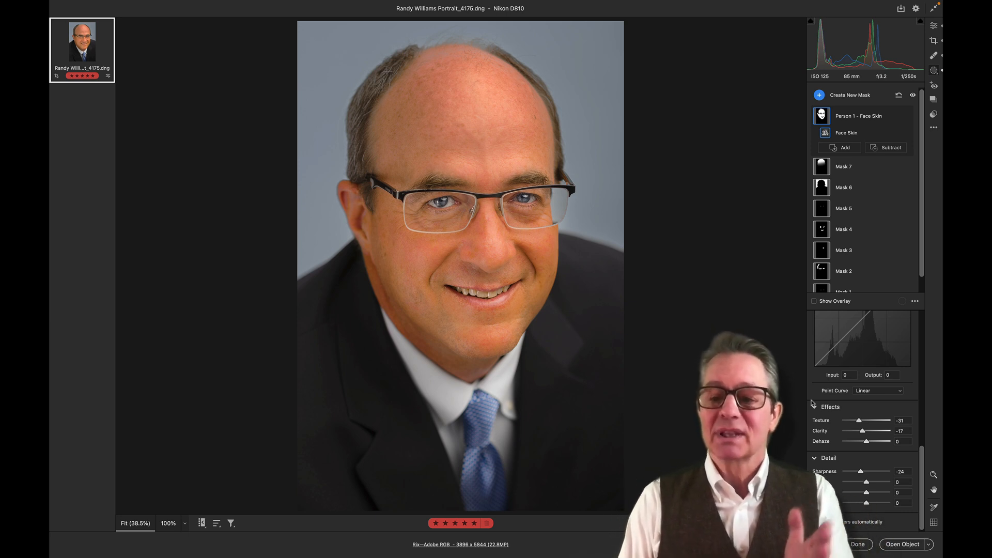
pyautogui.moveTo(858, 421); pyautogui.dragTo(868, 423)
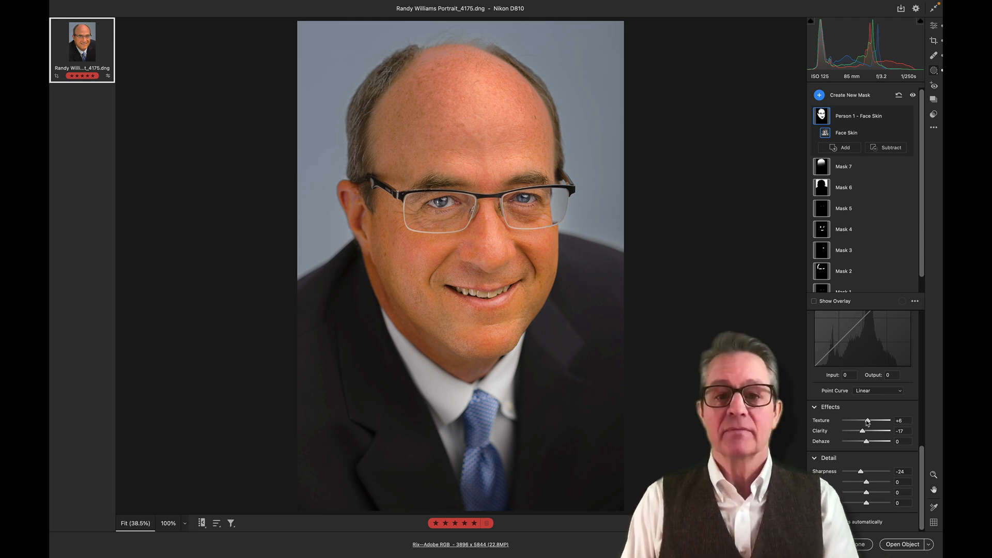
pyautogui.scroll(10, 867, 423)
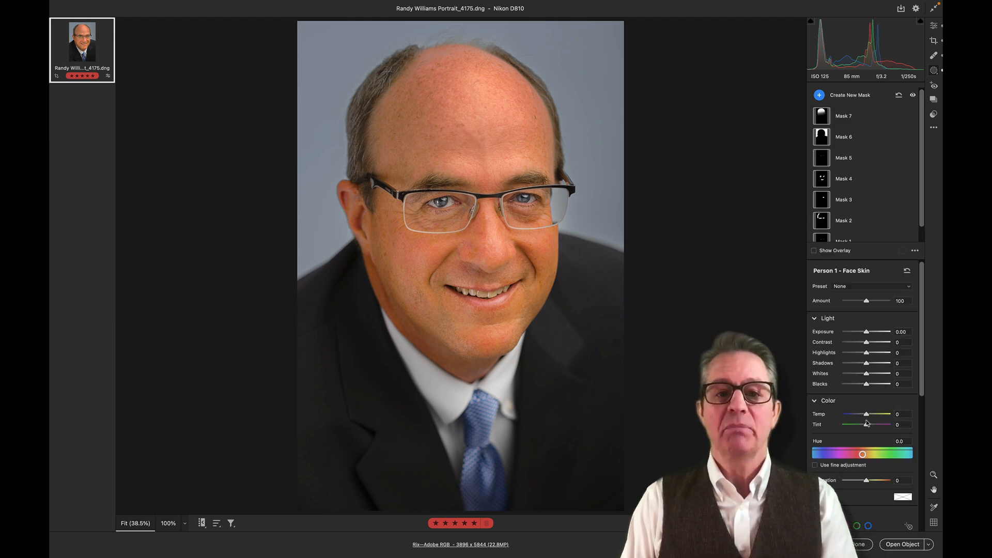
pyautogui.press('p')
pyautogui.press('p')
pyautogui.press('p')
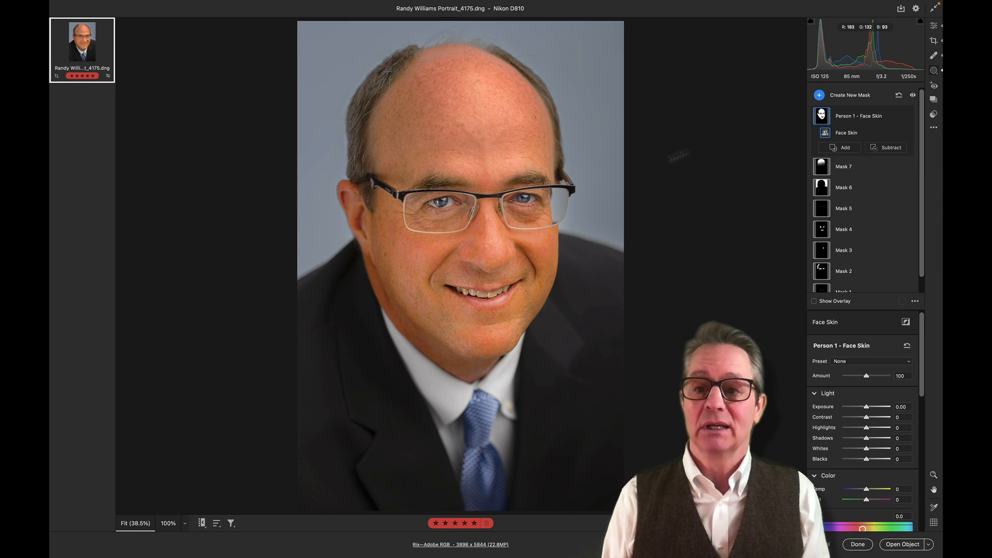
# Remove all existing masks from the headshot and create a Person 1 mask covering only the Iris and Pupil
pyautogui.click(899, 95)
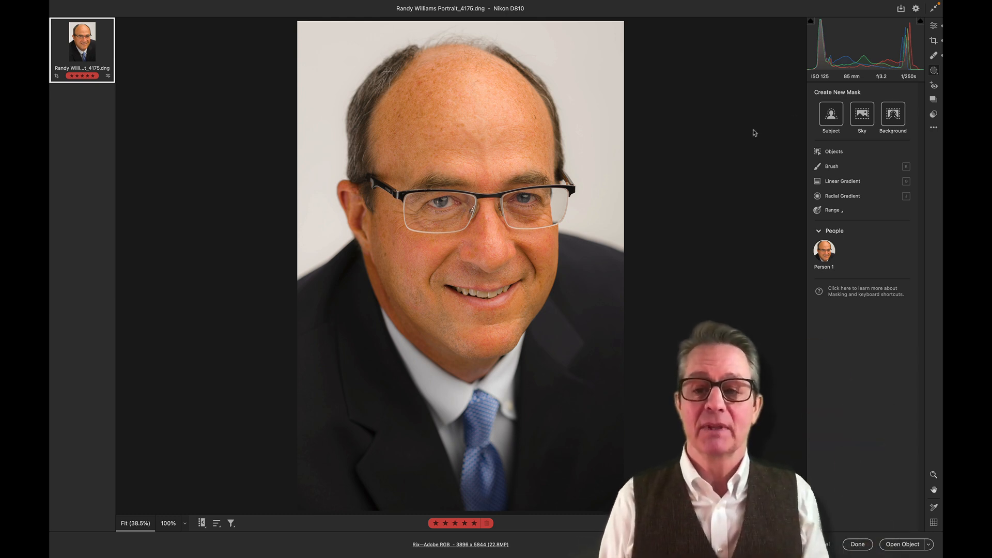
pyautogui.click(825, 252)
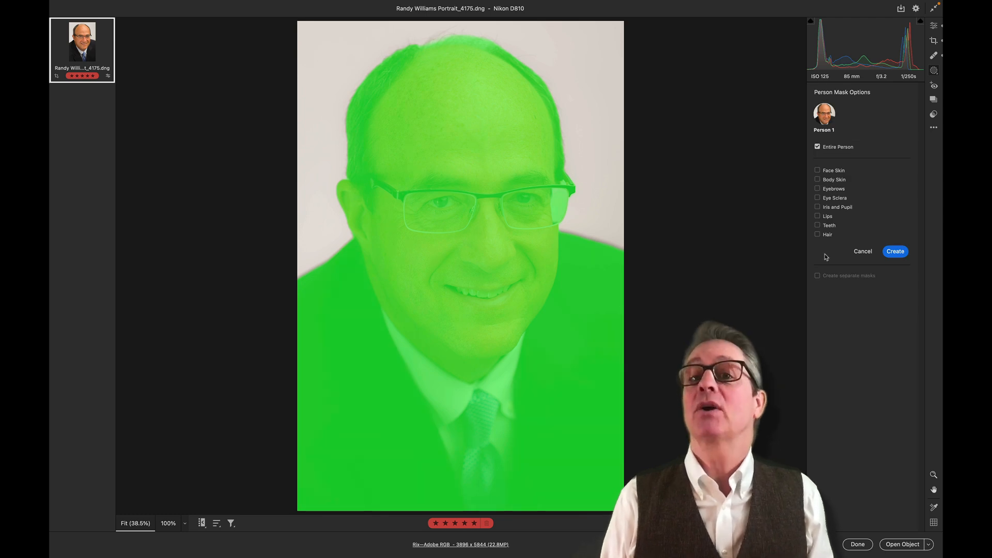
pyautogui.click(817, 207)
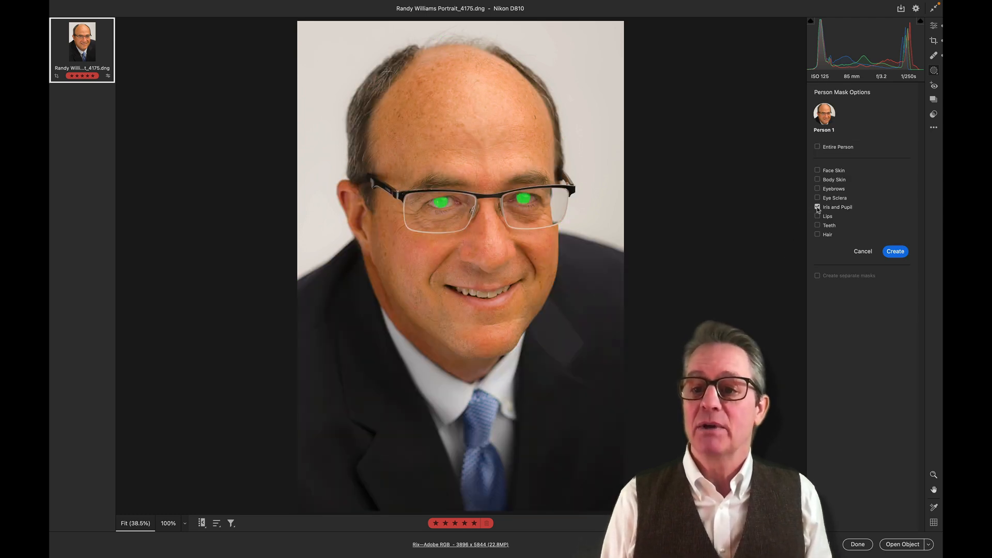
pyautogui.click(894, 251)
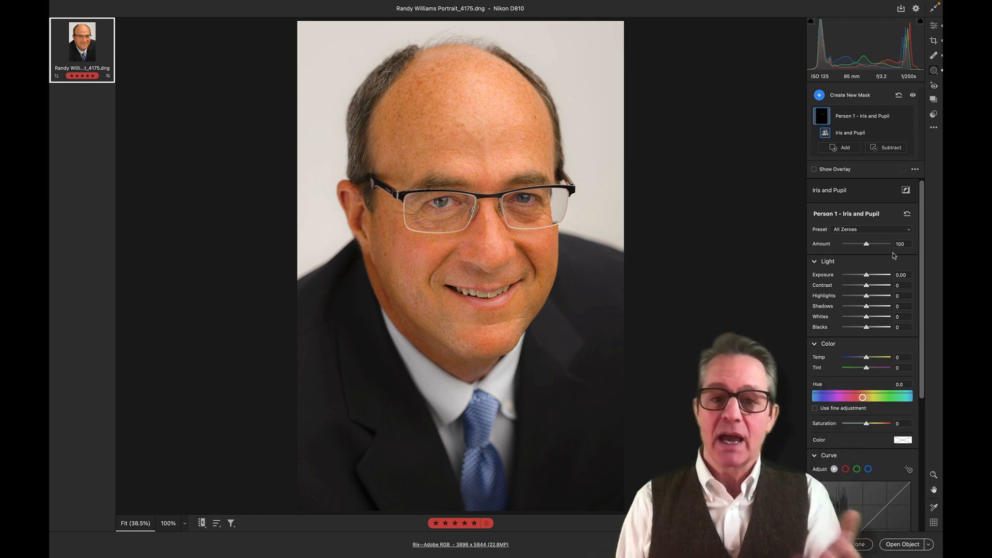
# Set the Iris and Pupil mask's Temp to -26 and its Exposure to +0.35
pyautogui.moveTo(873, 117)
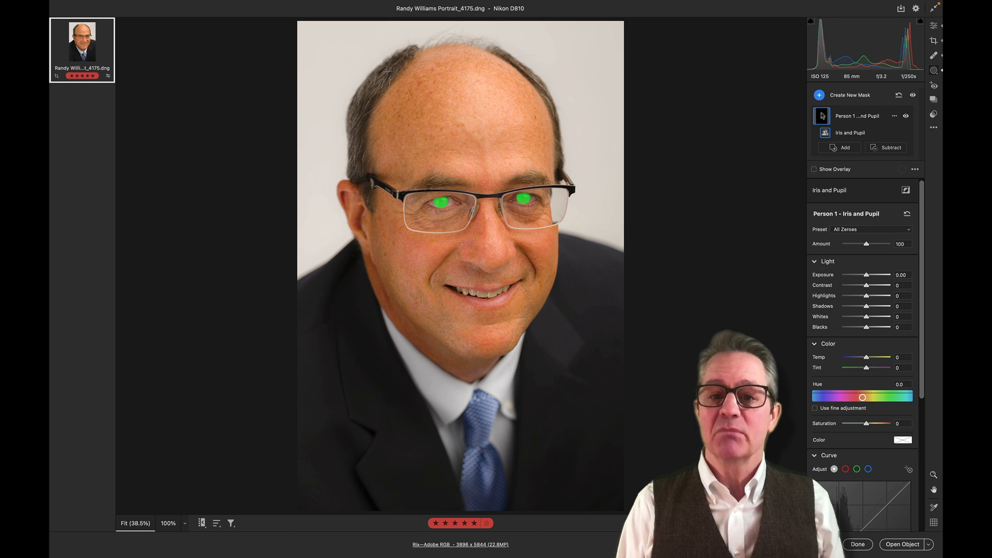
pyautogui.moveTo(866, 357)
pyautogui.mouseDown()
pyautogui.moveTo(851, 358)
pyautogui.moveTo(860, 358)
pyautogui.mouseUp()
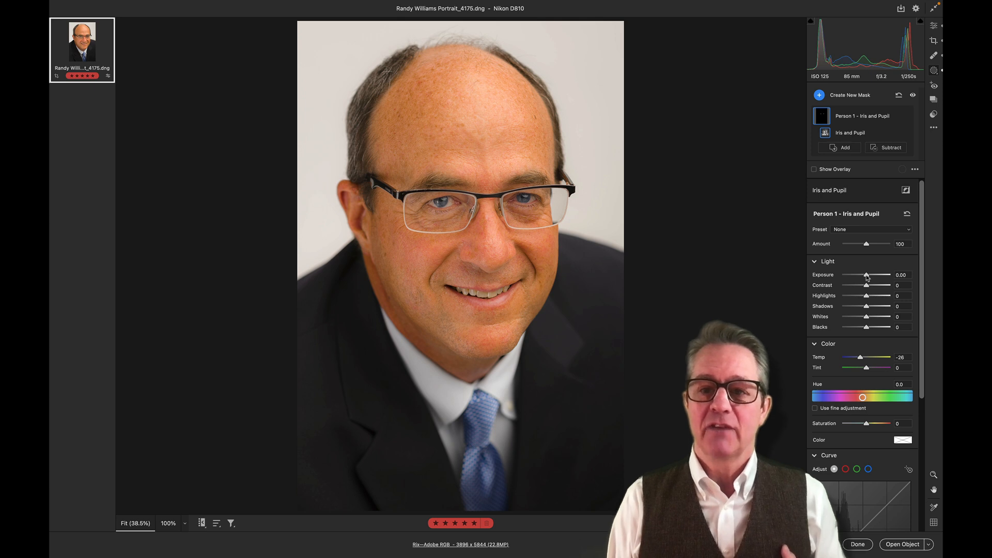
pyautogui.moveTo(867, 277)
pyautogui.mouseDown()
pyautogui.moveTo(879, 276)
pyautogui.moveTo(870, 279)
pyautogui.mouseUp()
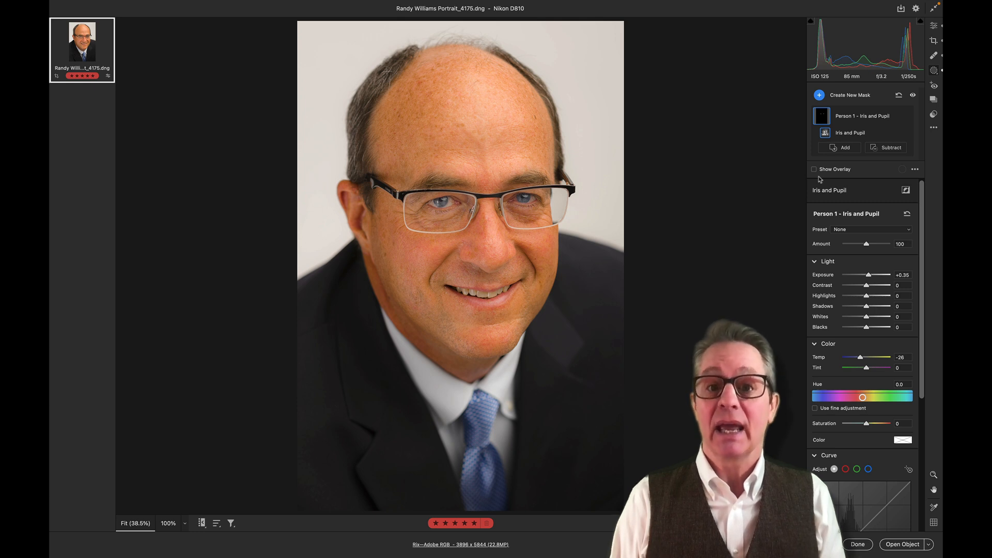
# Add eight separate Person 1 masks, one for each body part from Face Skin to Hair, alongside the Iris and Pupil mask
pyautogui.click(819, 96)
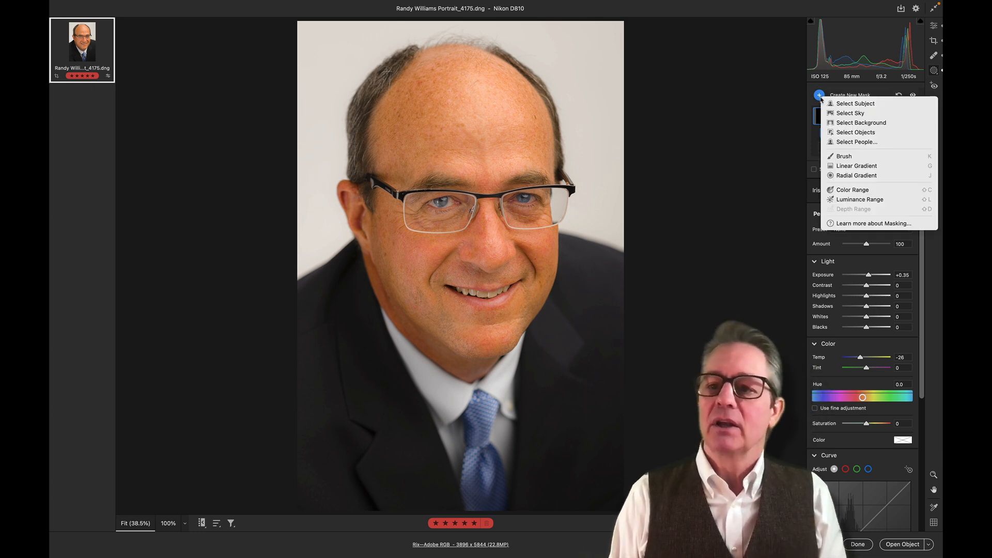
pyautogui.click(834, 142)
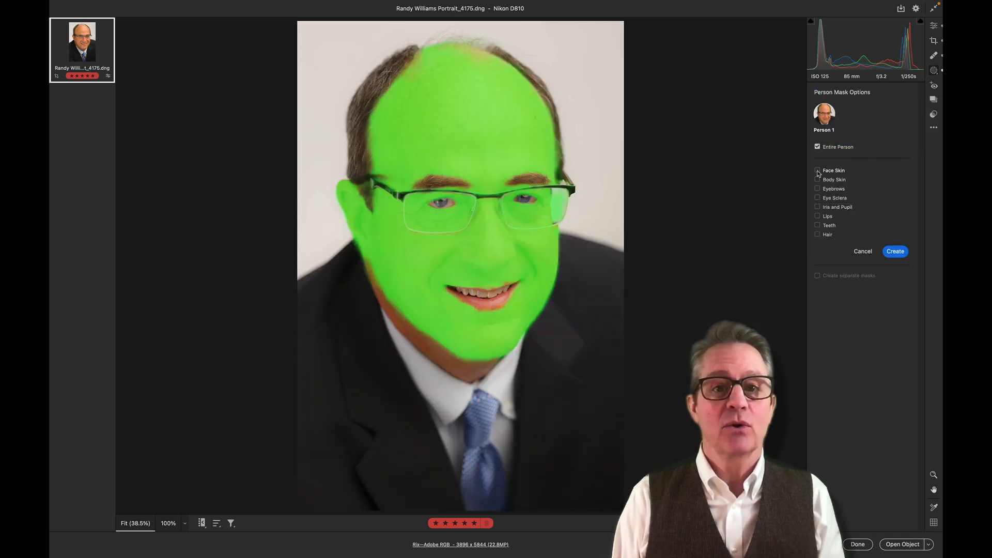
pyautogui.click(818, 147)
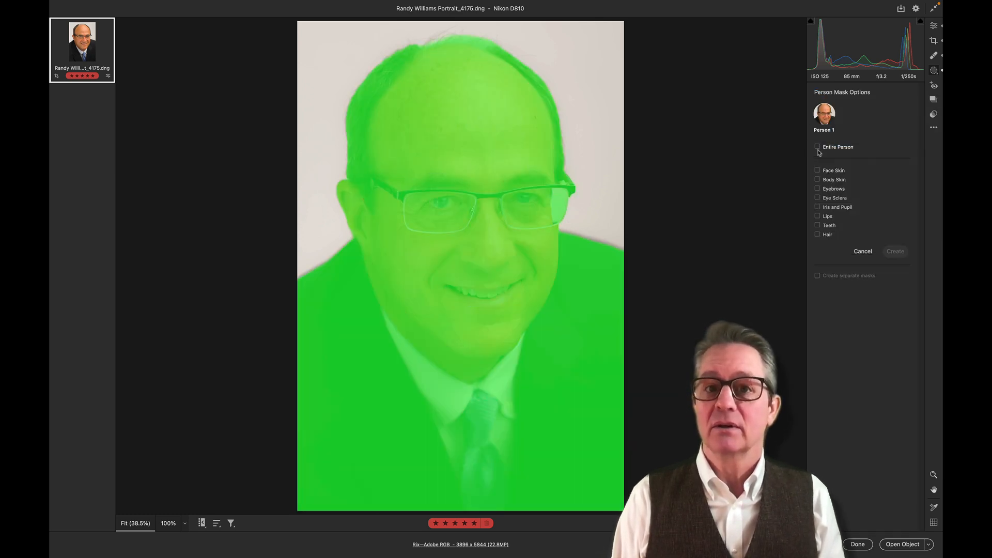
pyautogui.click(818, 170)
pyautogui.click(817, 180)
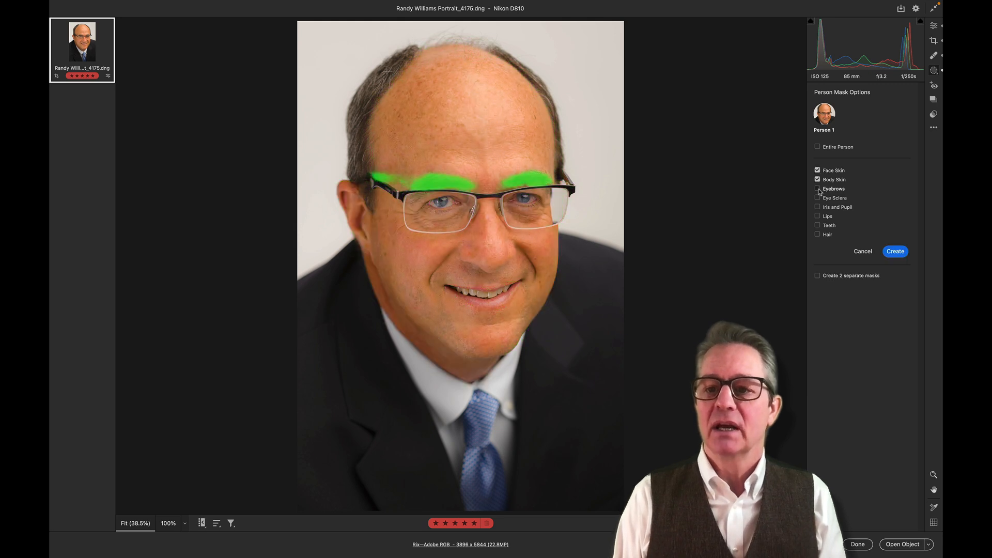
pyautogui.click(817, 189)
pyautogui.click(818, 198)
pyautogui.click(818, 206)
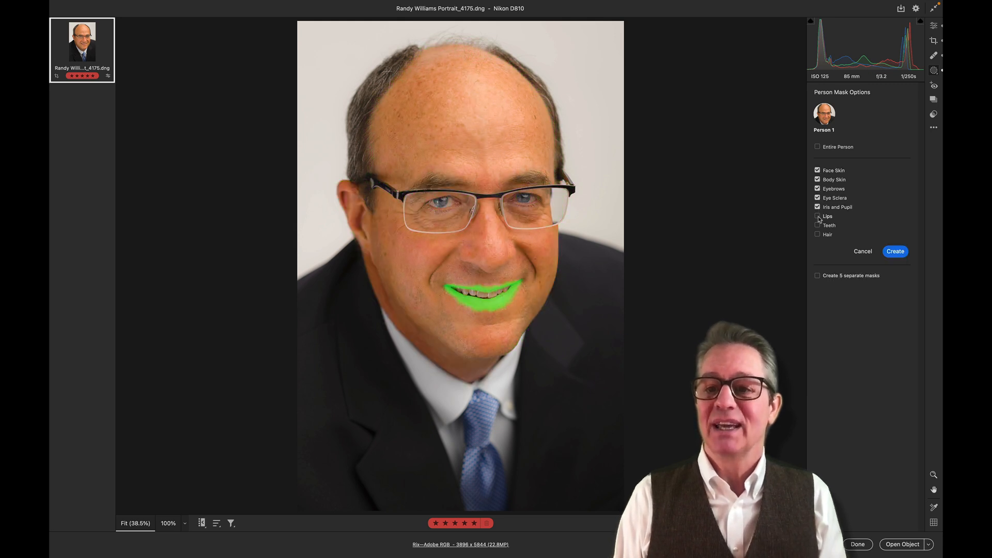
pyautogui.click(817, 216)
pyautogui.click(818, 225)
pyautogui.click(818, 234)
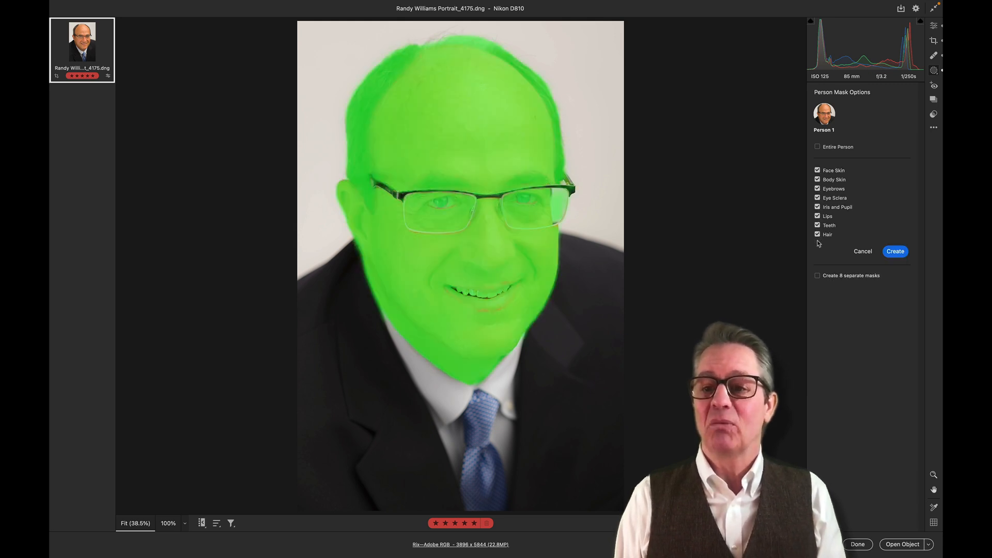
pyautogui.click(818, 277)
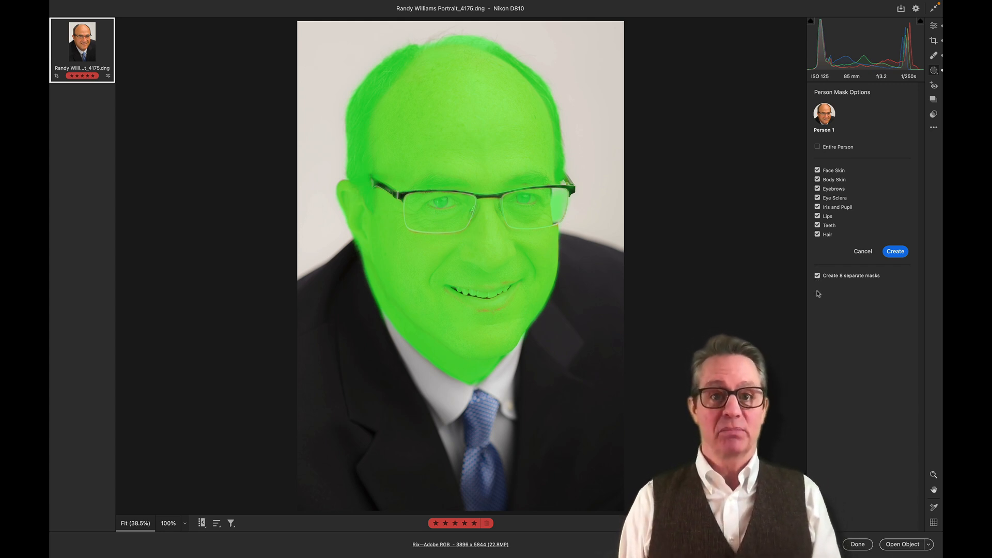
pyautogui.click(897, 252)
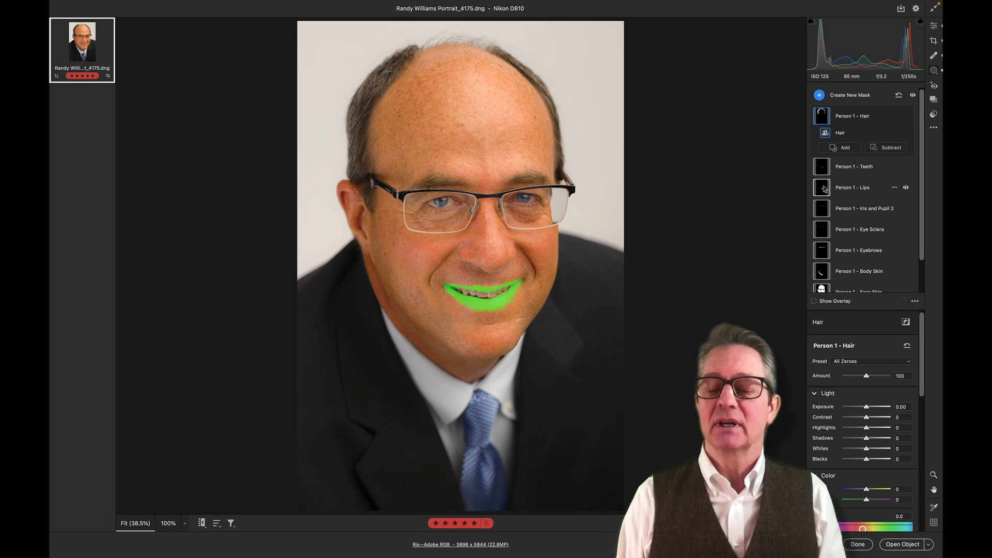
# Review the headshot's list of Person 1 masks and remove all of them
pyautogui.scroll(-2, 825, 189)
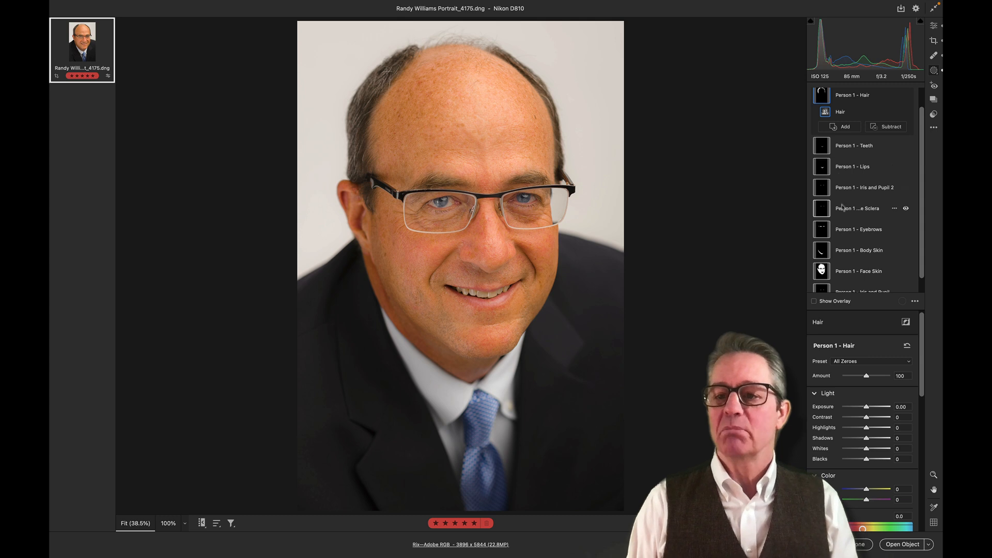
pyautogui.scroll(-1, 851, 279)
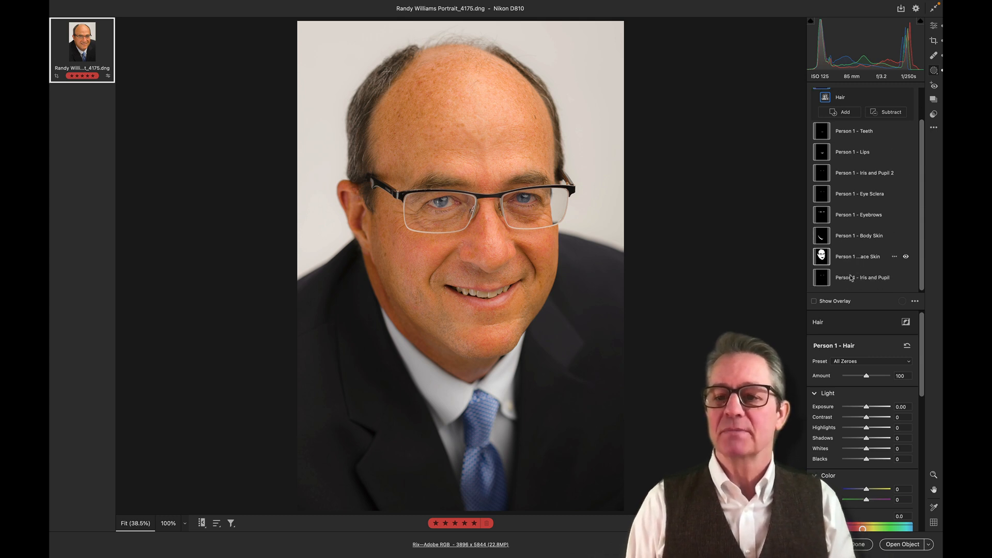
pyautogui.moveTo(828, 281)
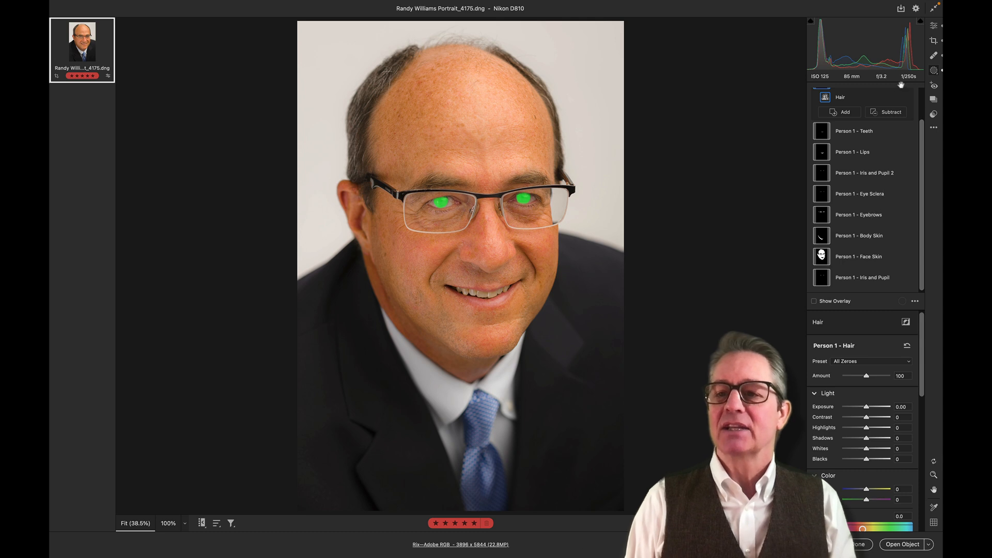
pyautogui.scroll(2, 898, 102)
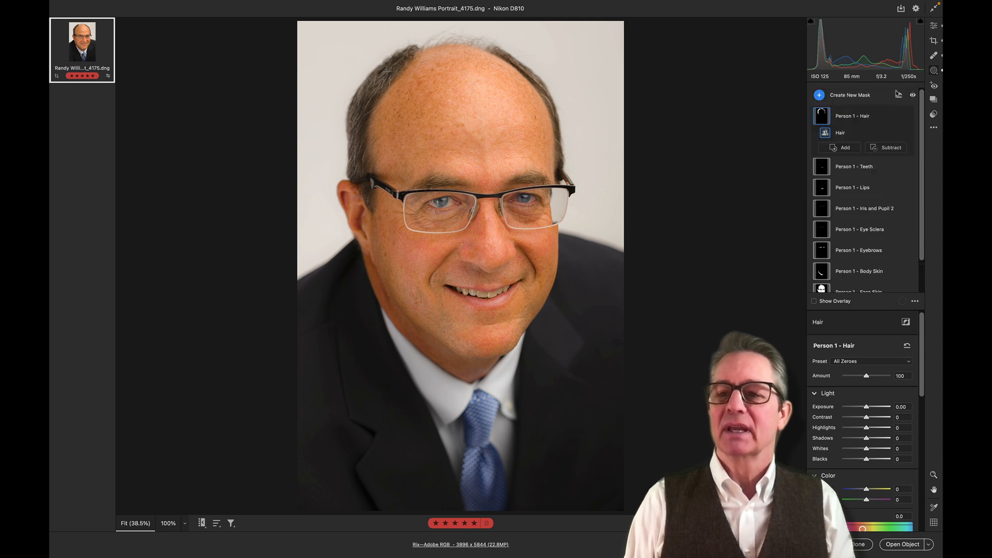
pyautogui.click(898, 94)
# Create separate Person 1 masks for Face Skin, Body Skin, Eyebrows, Eye Sclera, Iris and Pupil, Lips, Teeth and Hair
pyautogui.moveTo(827, 253)
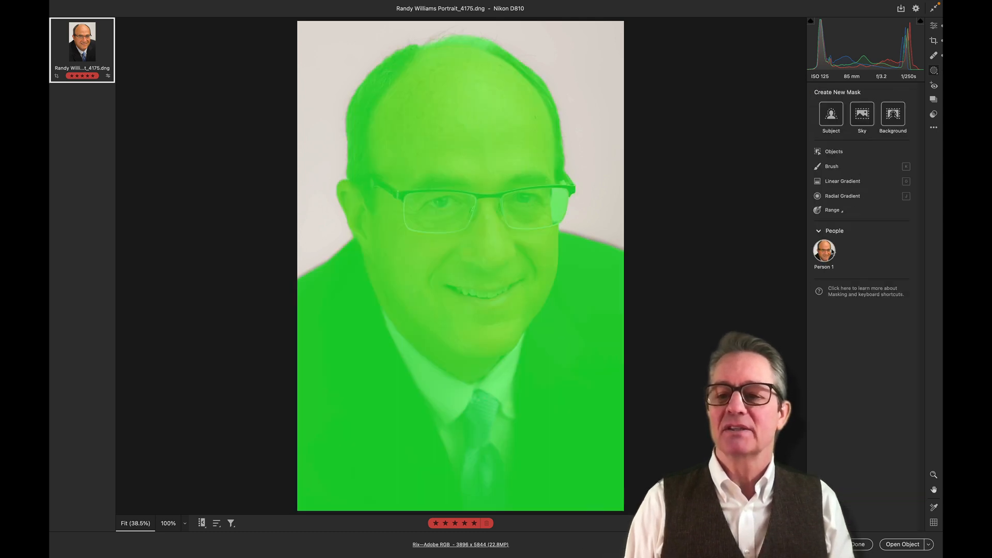
pyautogui.click(828, 253)
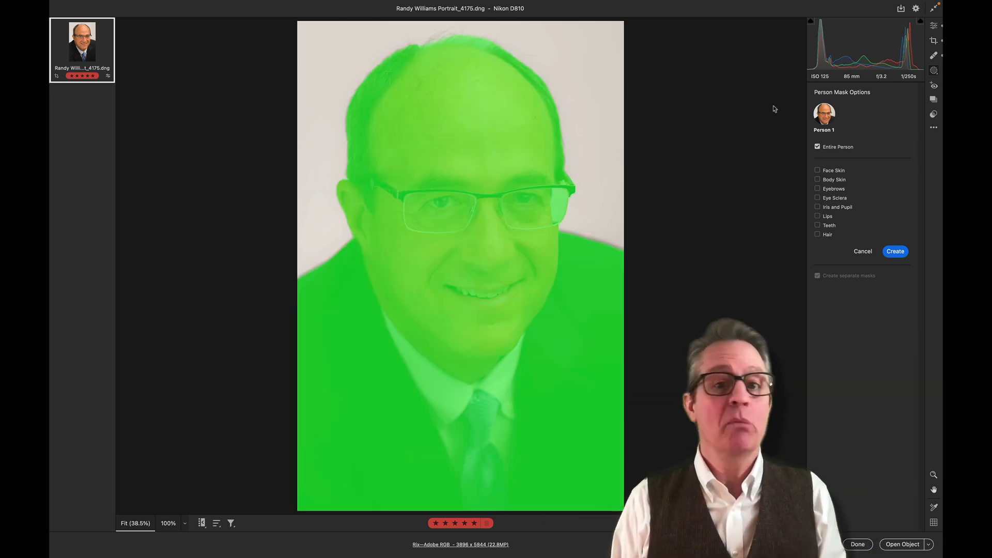
pyautogui.click(818, 147)
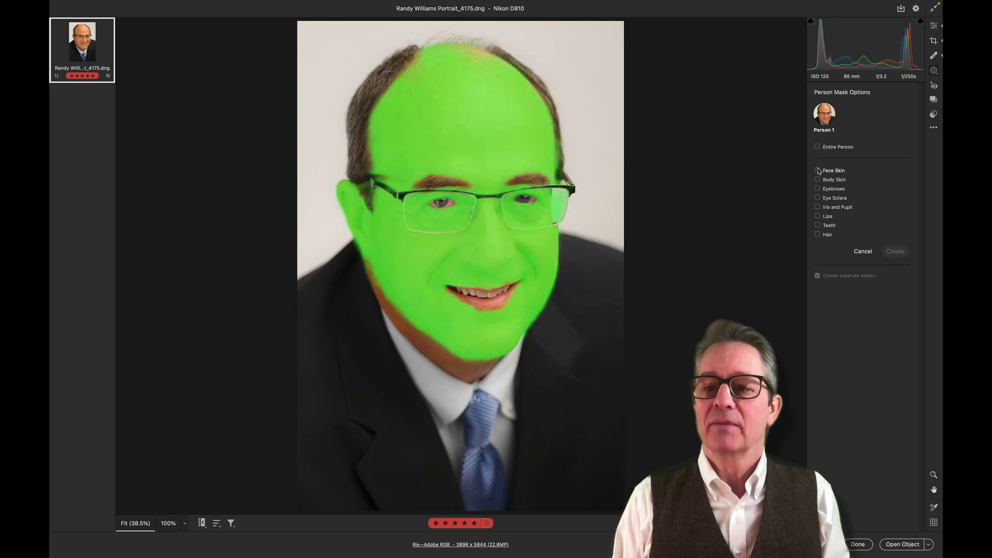
pyautogui.click(818, 170)
pyautogui.click(818, 149)
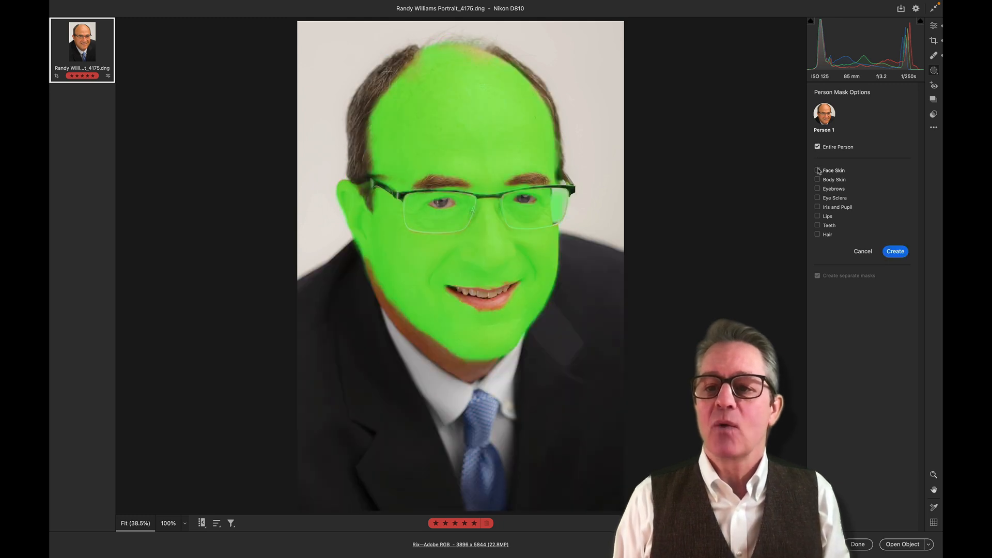
pyautogui.click(818, 170)
pyautogui.click(818, 179)
pyautogui.click(818, 188)
pyautogui.click(817, 198)
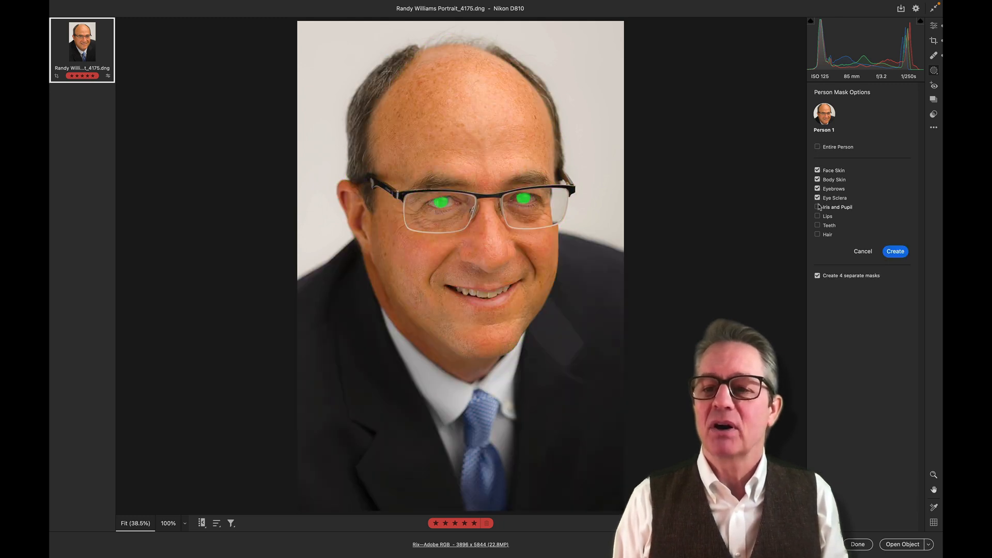
pyautogui.click(817, 207)
pyautogui.click(818, 216)
pyautogui.click(818, 225)
pyautogui.click(818, 235)
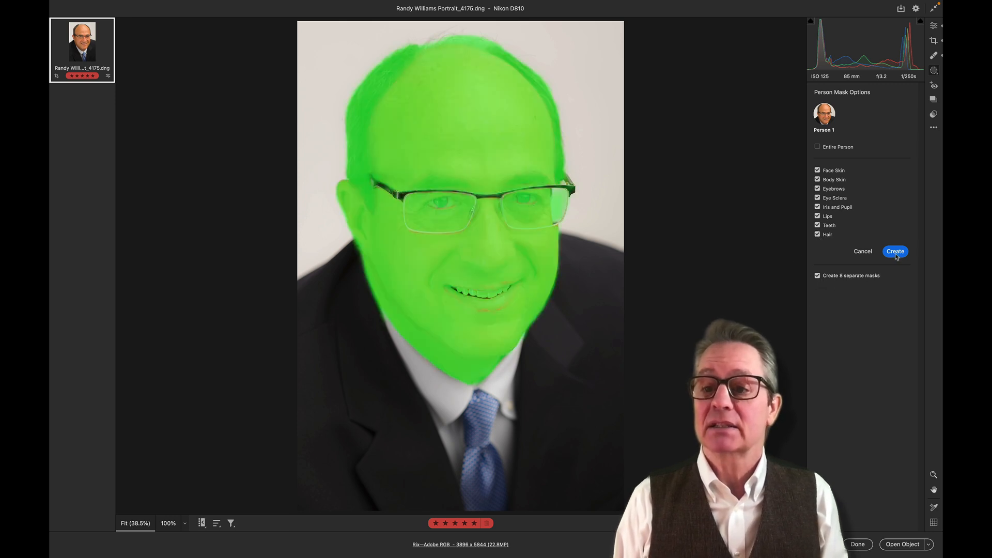
pyautogui.click(896, 252)
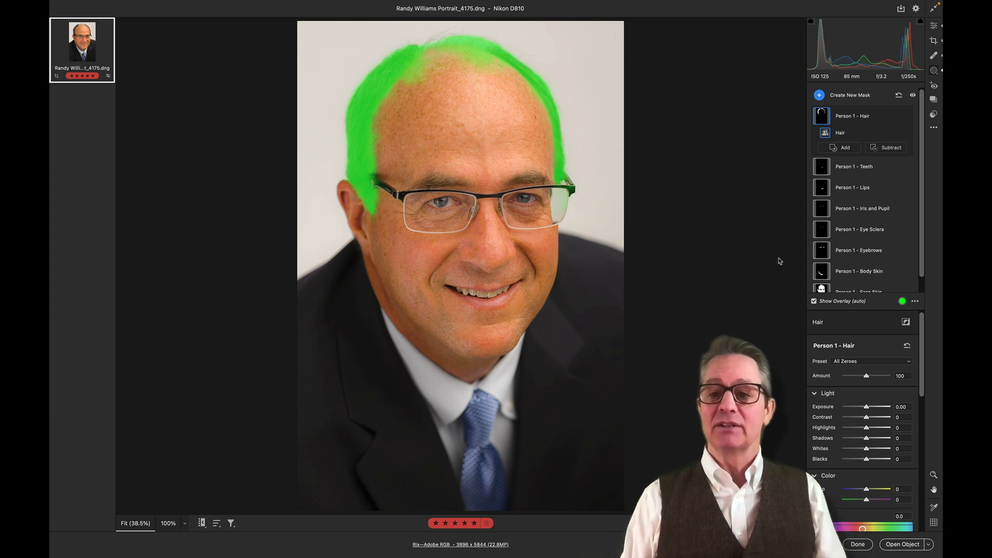
# Hide the mask overlay and look at the adjustment presets available for the Hair mask, leaving All Zeroes selected
pyautogui.press('o')
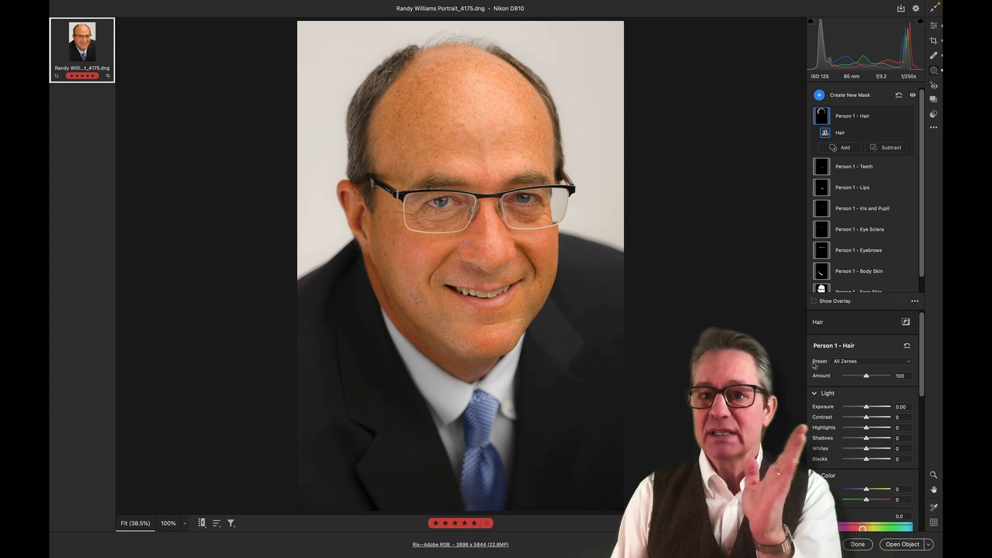
pyautogui.click(868, 364)
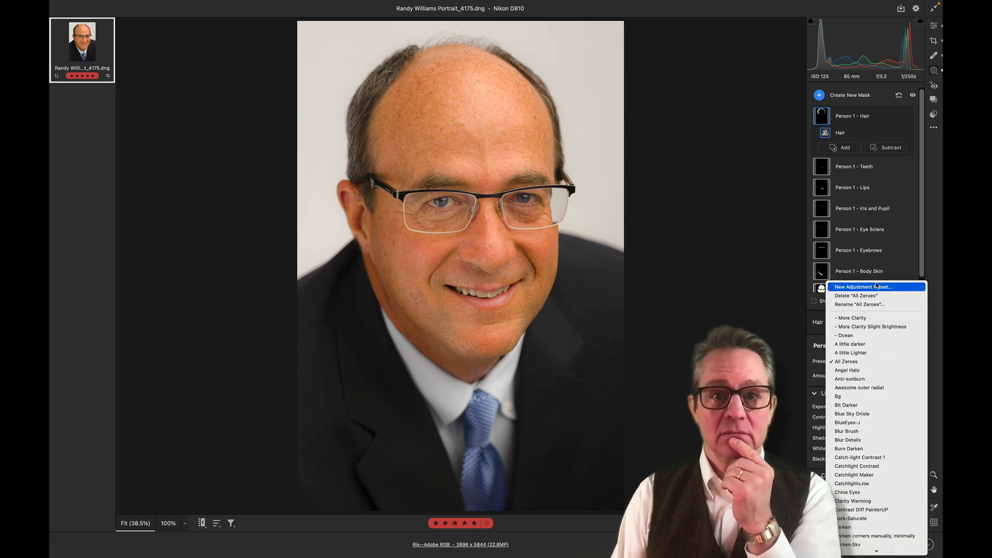
pyautogui.click(740, 270)
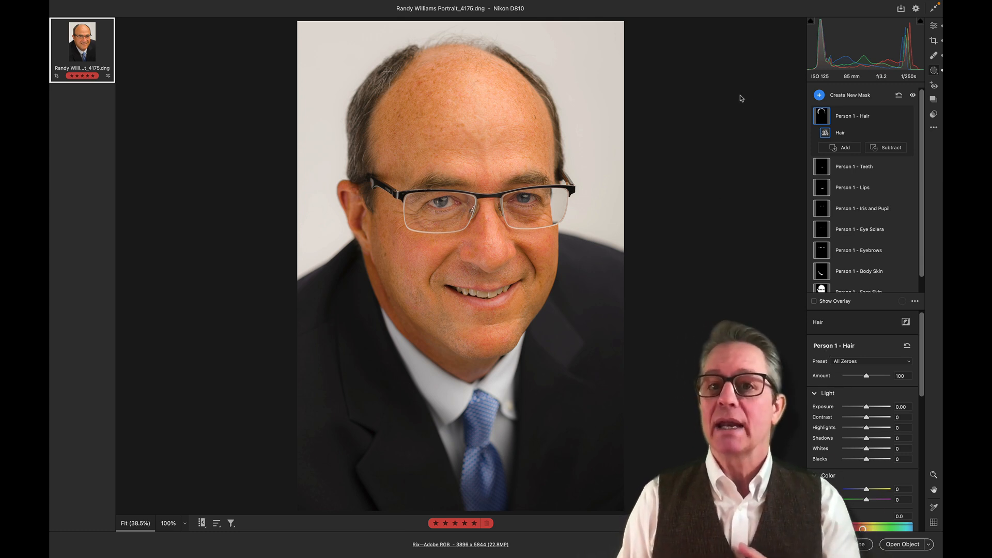
# Look through the Favorites and User Presets groups of presets, leaving the User Presets list expanded
pyautogui.click(937, 117)
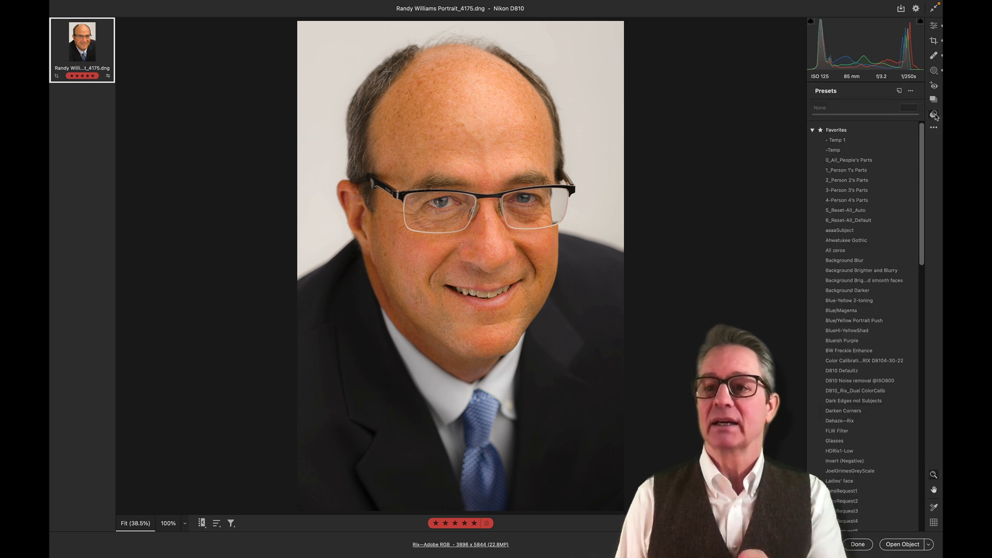
pyautogui.click(813, 130)
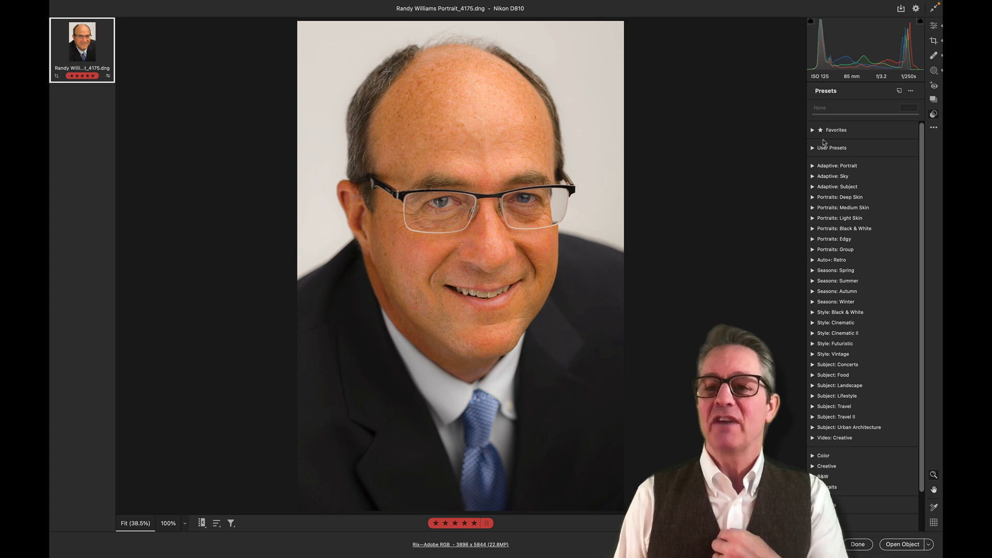
pyautogui.click(813, 149)
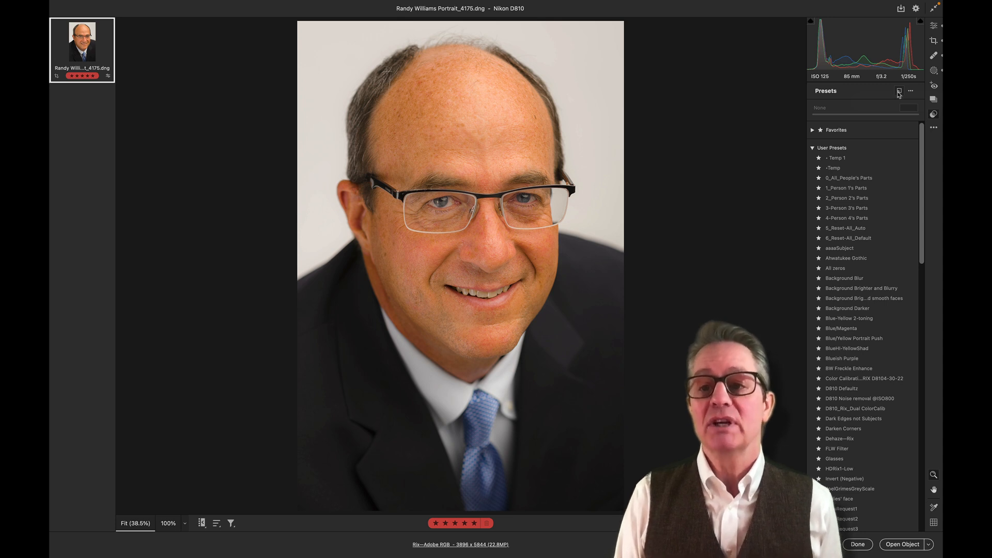
pyautogui.click(812, 131)
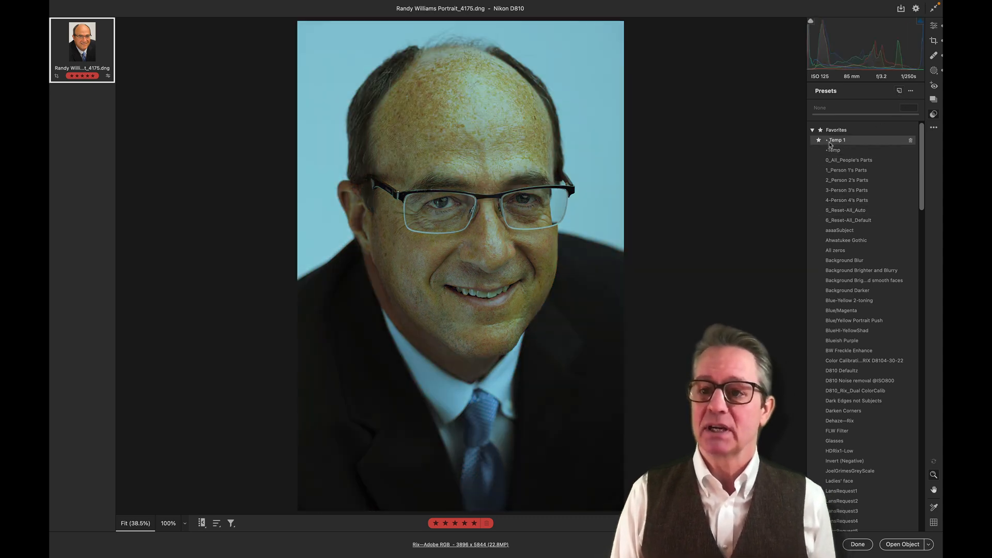
pyautogui.click(812, 131)
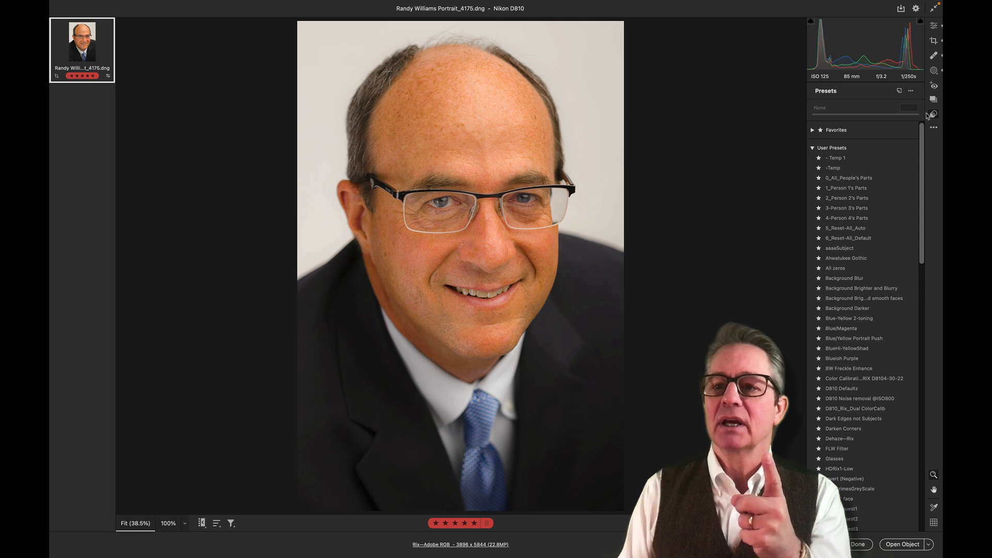
# Start a new preset in the User Presets group and name it "BPSOP Person 1's Body Parts"
pyautogui.click(900, 93)
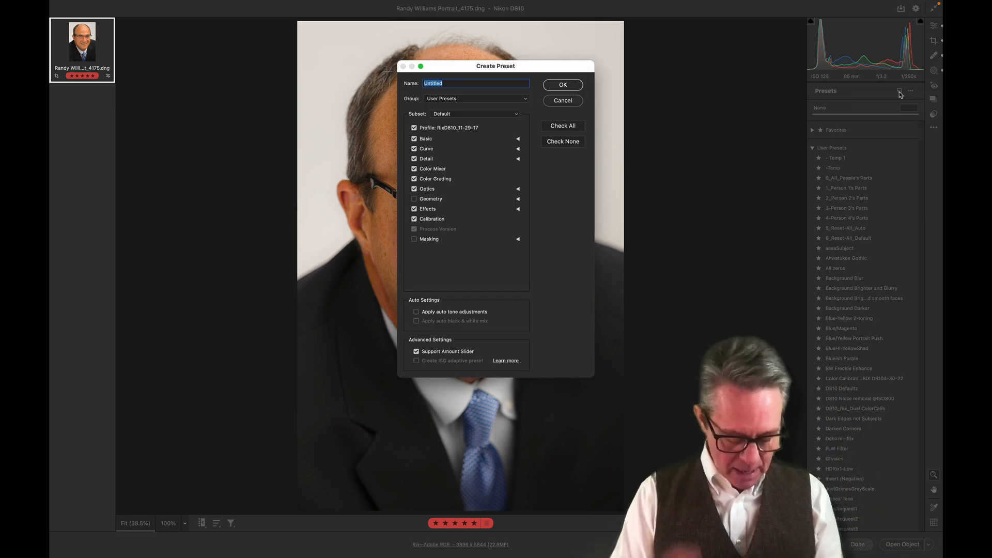
pyautogui.write('Person')
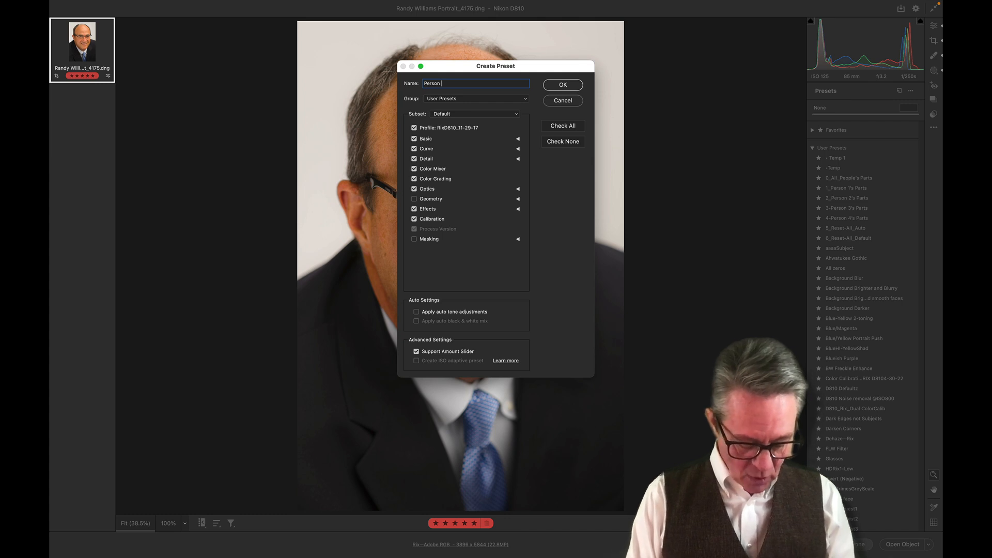
pyautogui.write(" 1's")
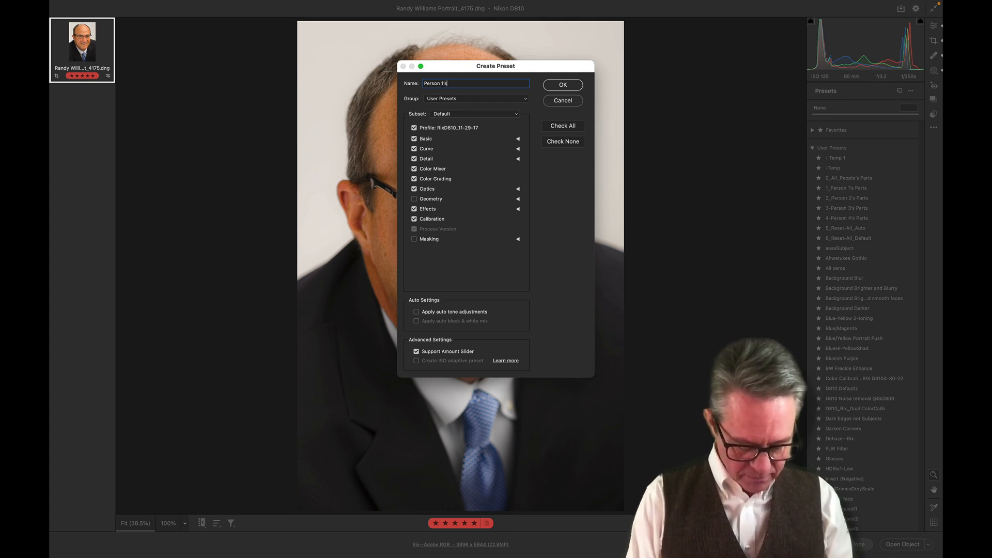
pyautogui.write(' Body Parts')
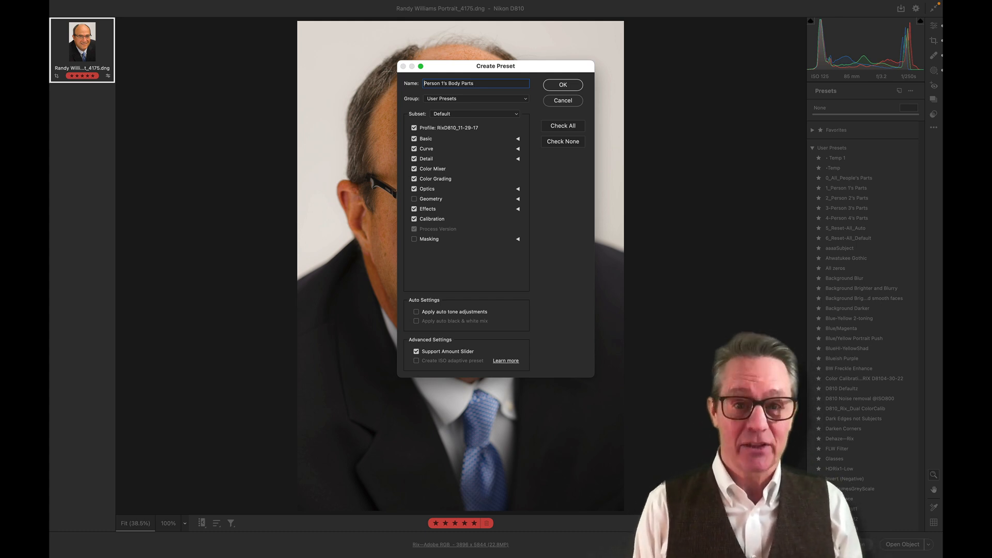
pyautogui.write('BPSOP')
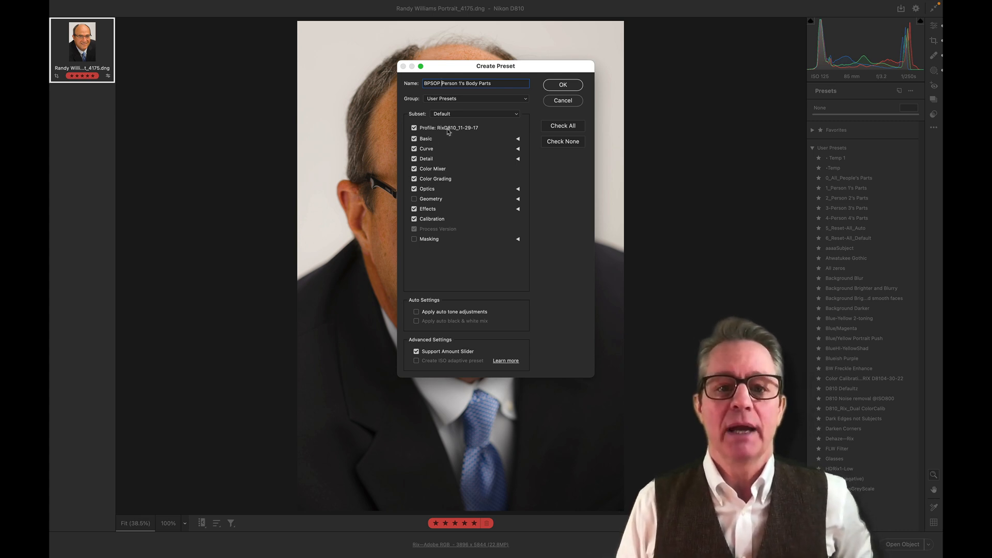
# Examine which Basic, Curve and Geometry settings the new preset can include
pyautogui.click(518, 139)
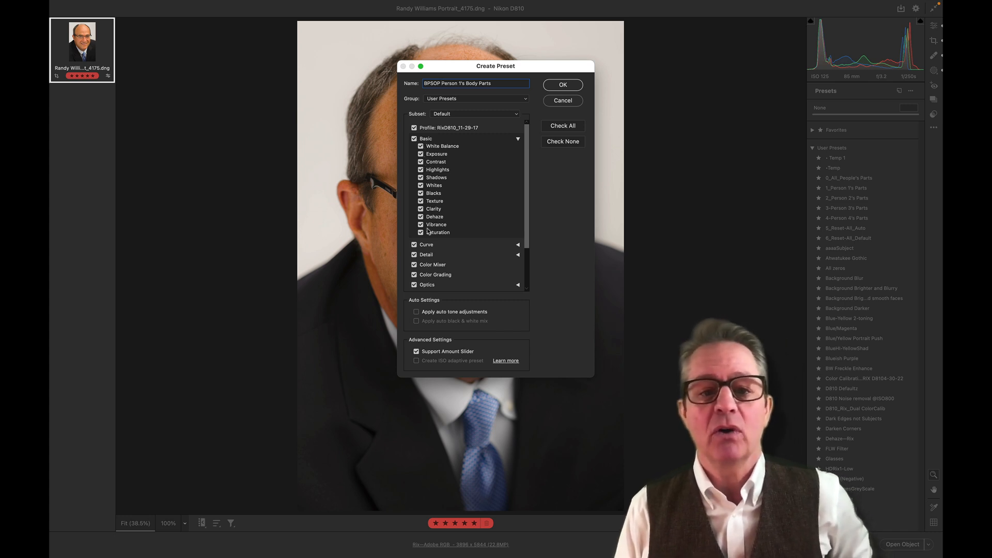
pyautogui.click(519, 140)
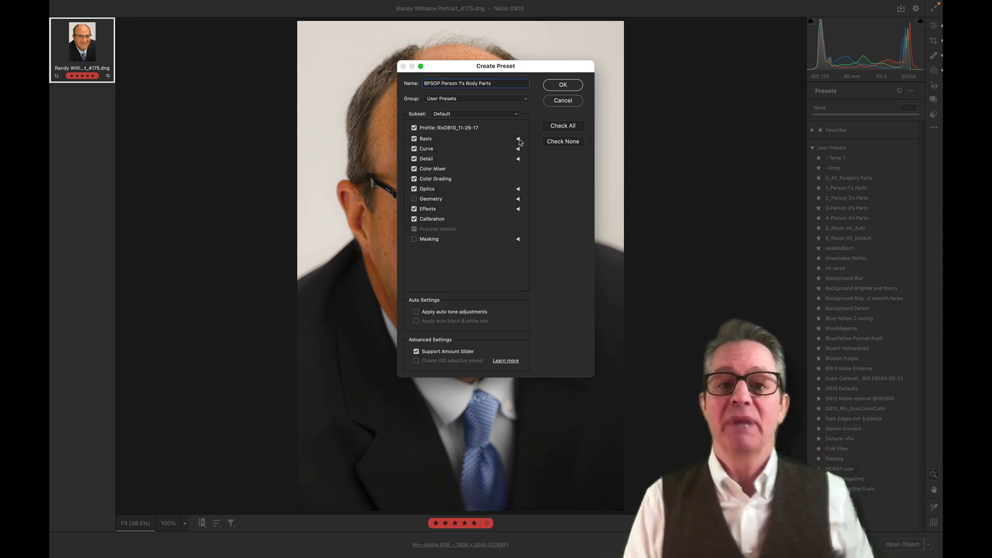
pyautogui.click(518, 150)
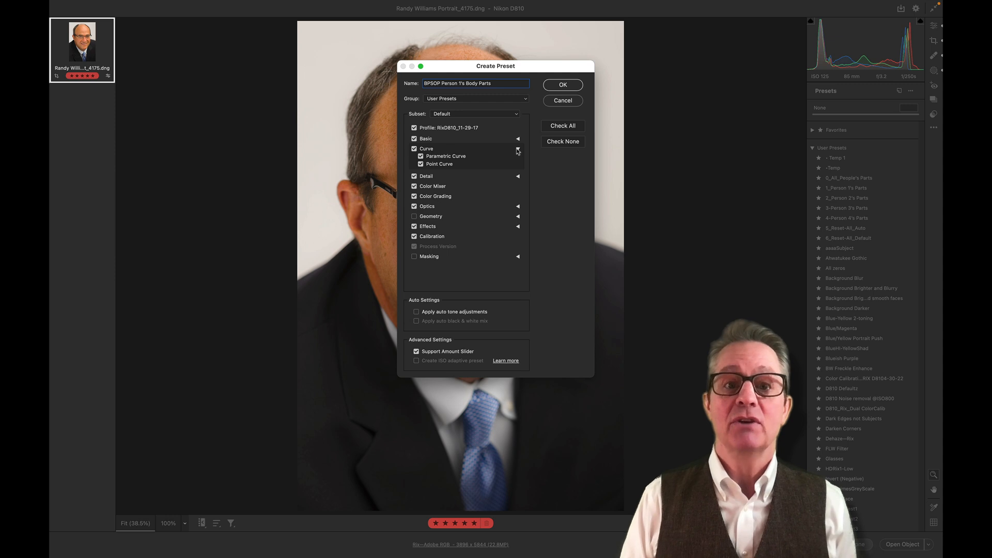
pyautogui.click(518, 149)
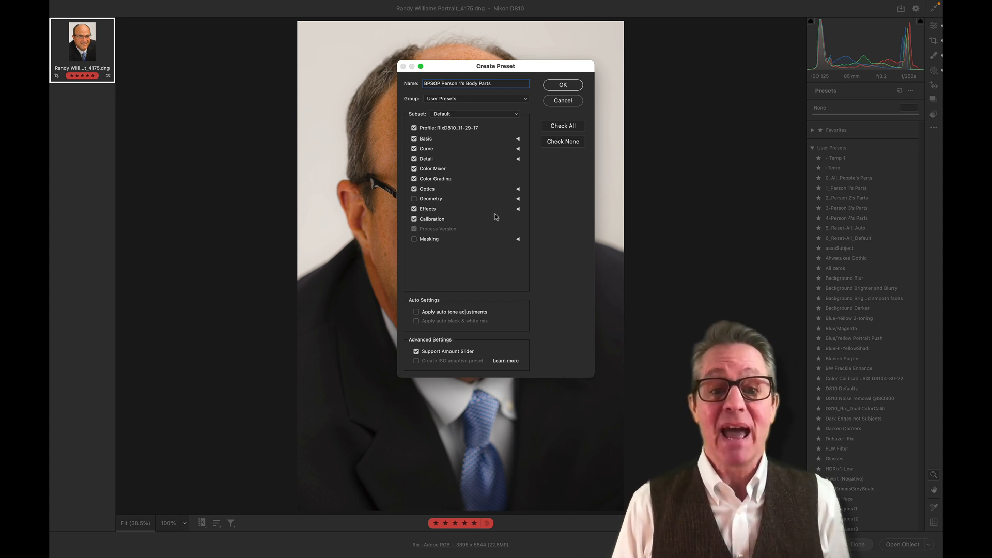
pyautogui.click(518, 200)
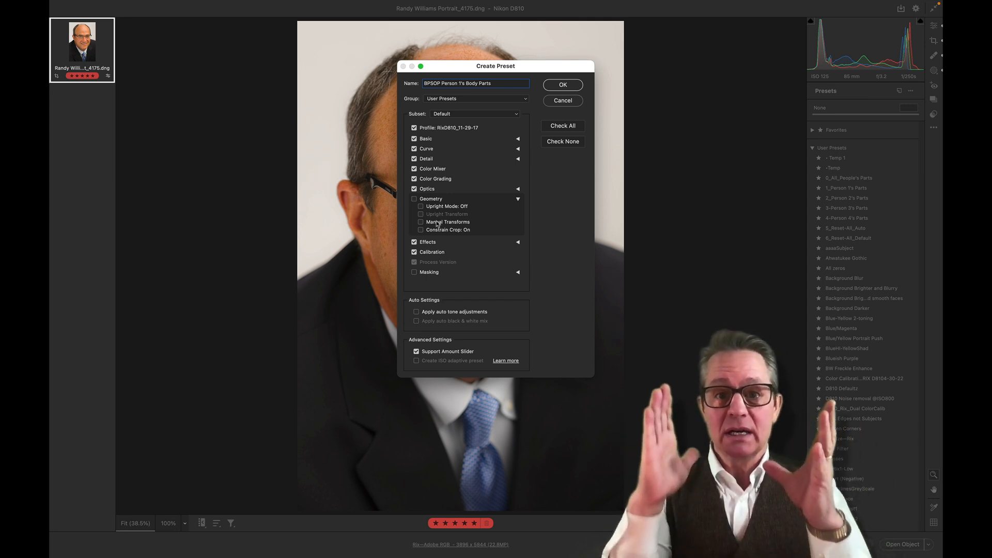
pyautogui.click(517, 198)
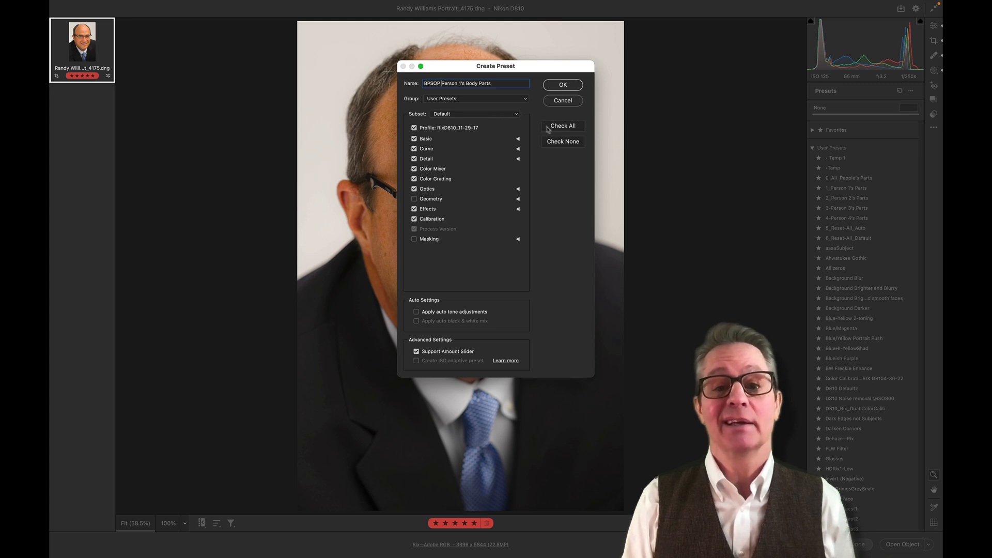
# Limit the preset to Masking with all Person 1 masks from Hair to Face Skin, and save it
pyautogui.click(553, 143)
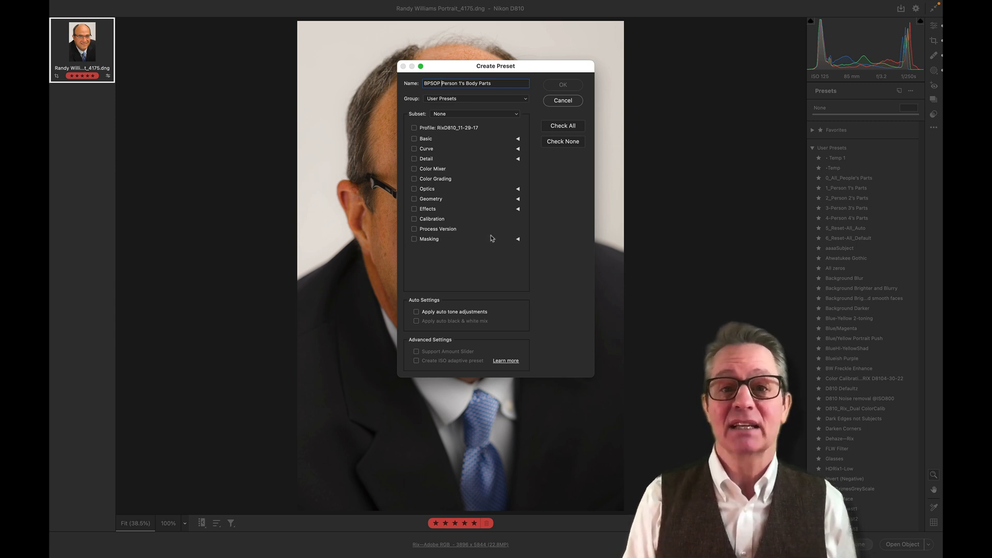
pyautogui.click(517, 239)
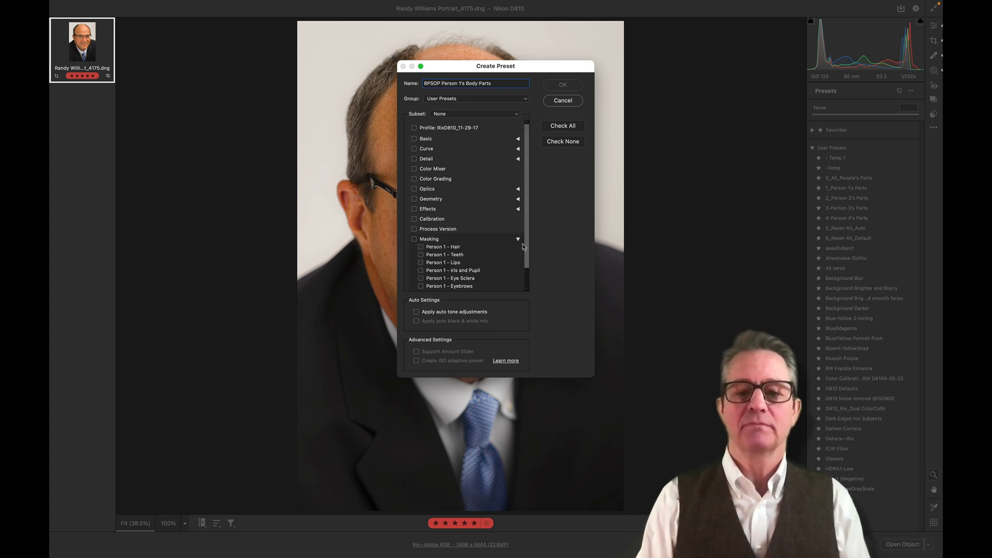
pyautogui.moveTo(527, 257); pyautogui.dragTo(528, 282)
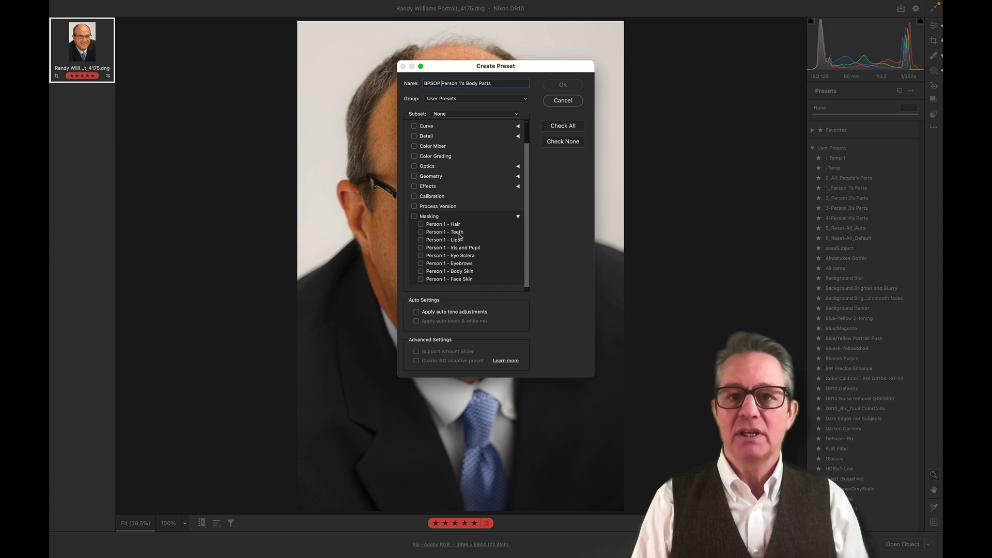
pyautogui.click(421, 225)
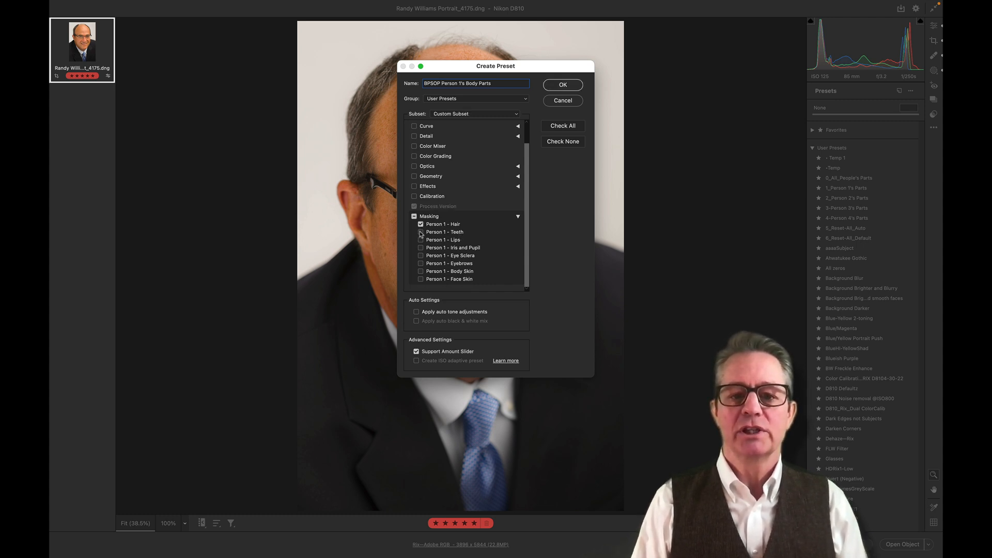
pyautogui.click(414, 216)
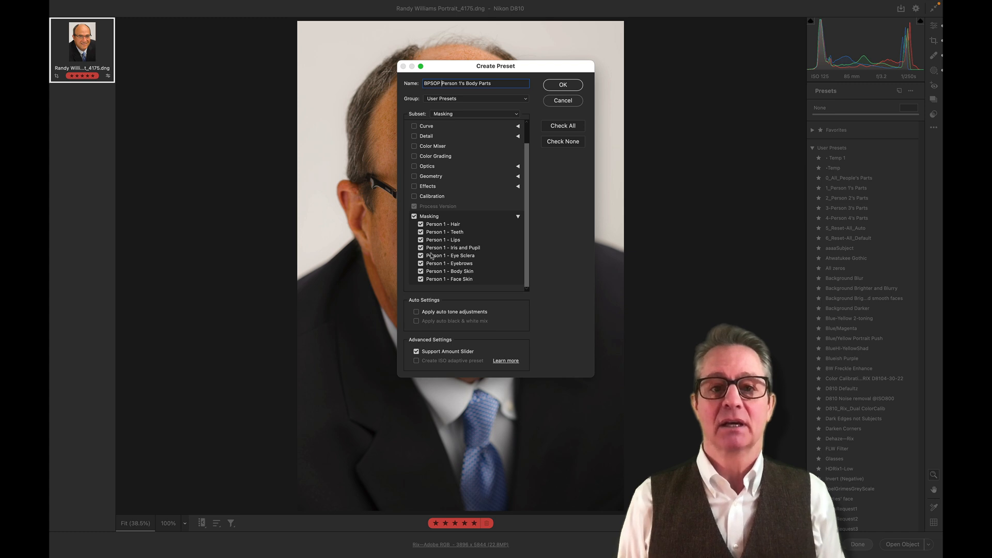
pyautogui.click(552, 86)
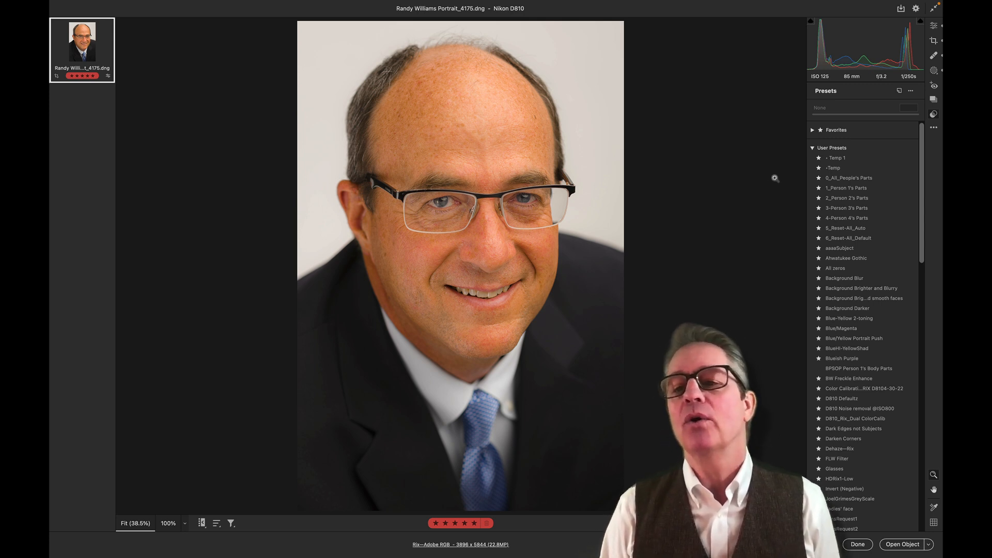
# Add the BPSOP Person 1's Body Parts preset to the favorites and show the Favorites group
pyautogui.click(817, 370)
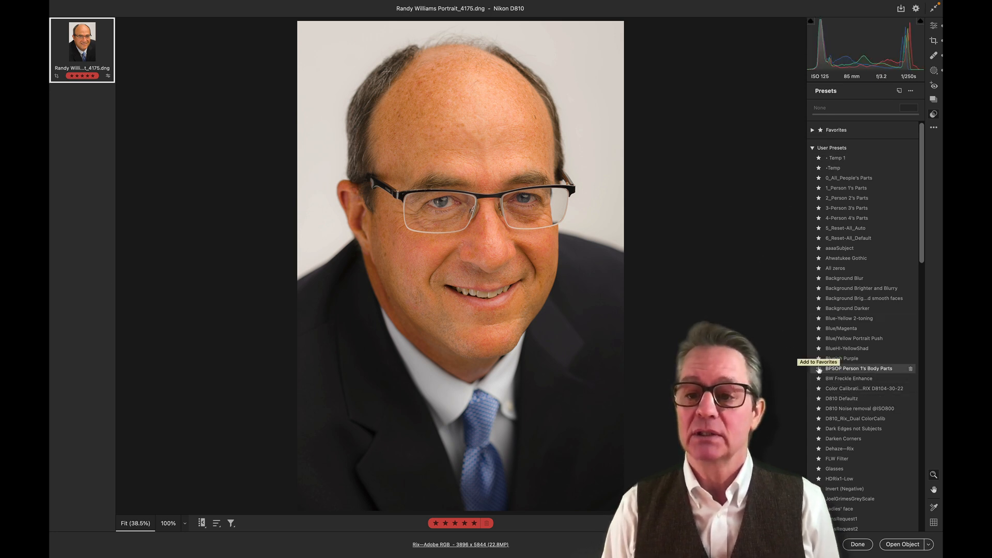
pyautogui.click(812, 148)
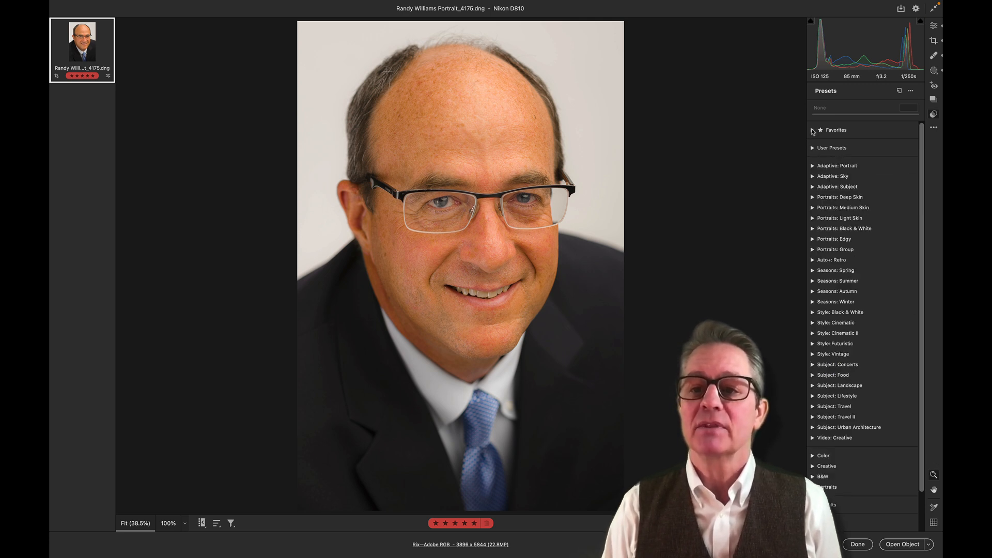
pyautogui.click(812, 130)
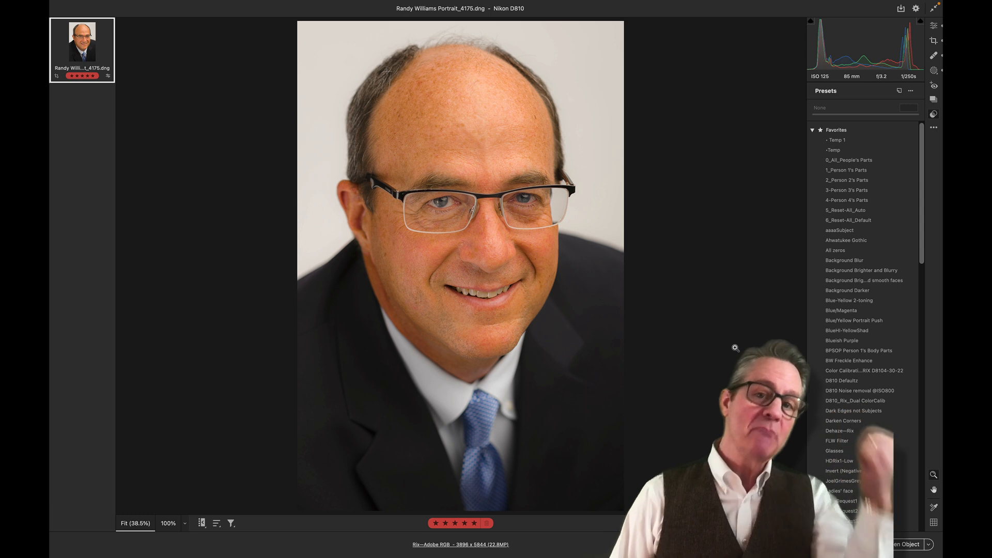
# Remove all masks from the portrait, recreate them with the BPSOP Person 1's Body Parts preset and check the mask list
pyautogui.press('m')
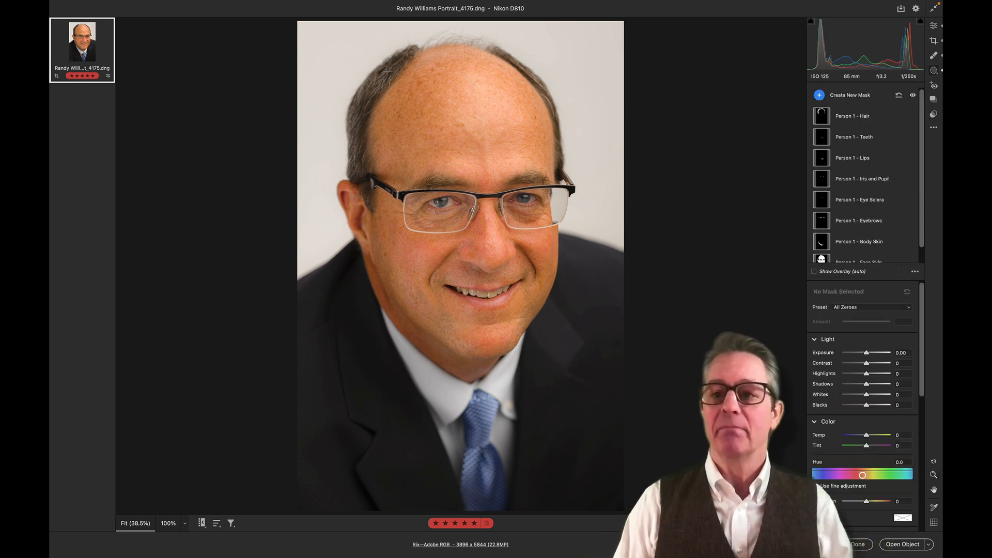
pyautogui.click(898, 96)
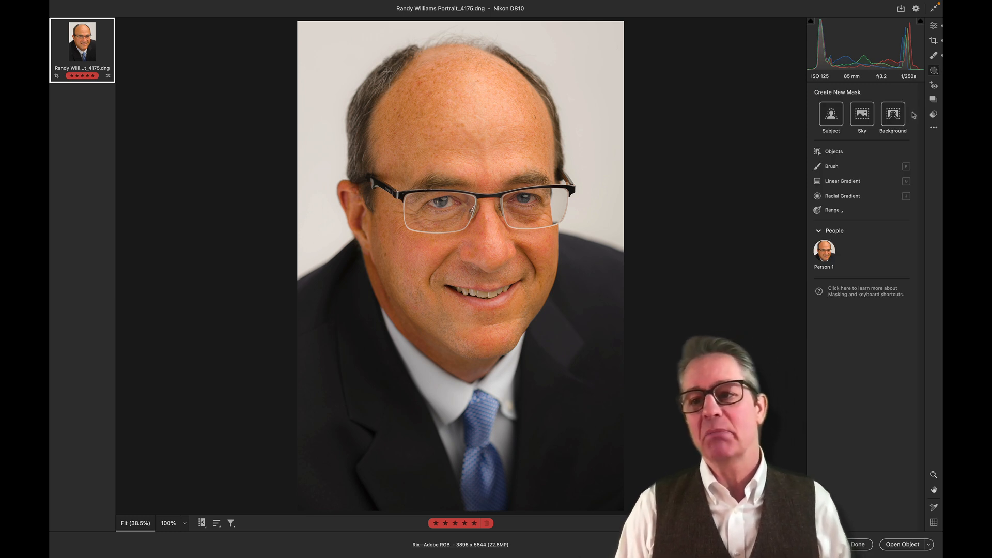
pyautogui.click(934, 116)
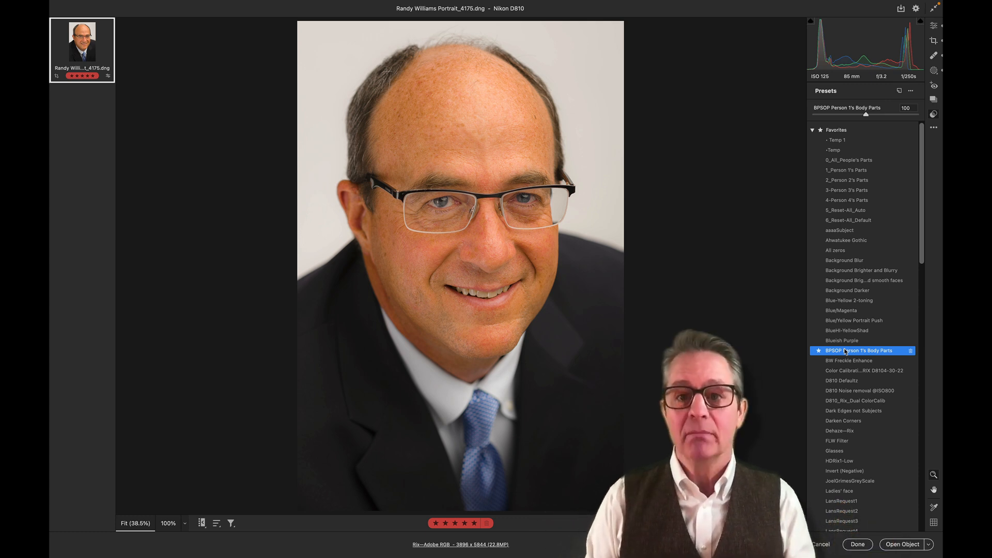
pyautogui.press('m')
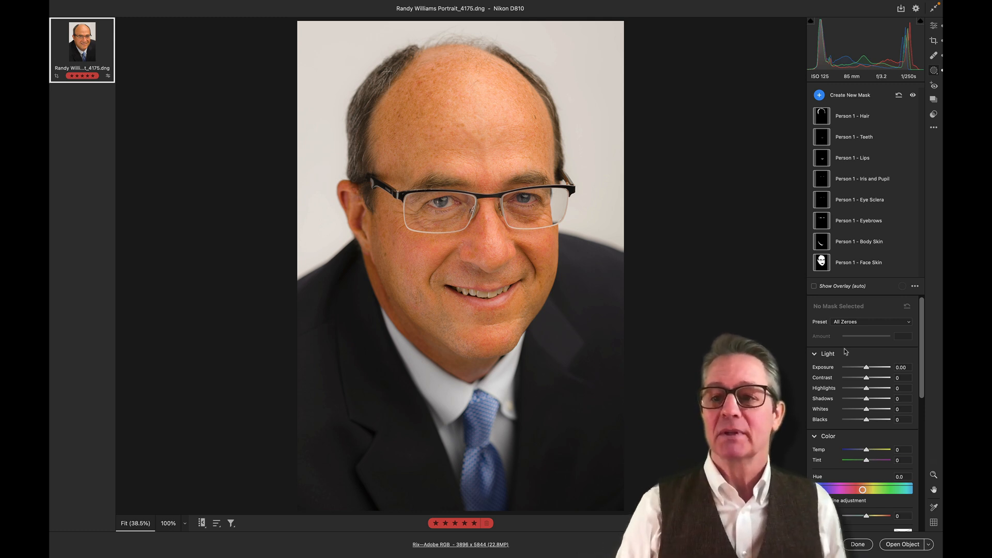
# Switch to Adobe Bridge and open the headshot of the blonde woman in the pink top in Camera Raw
pyautogui.click(934, 115)
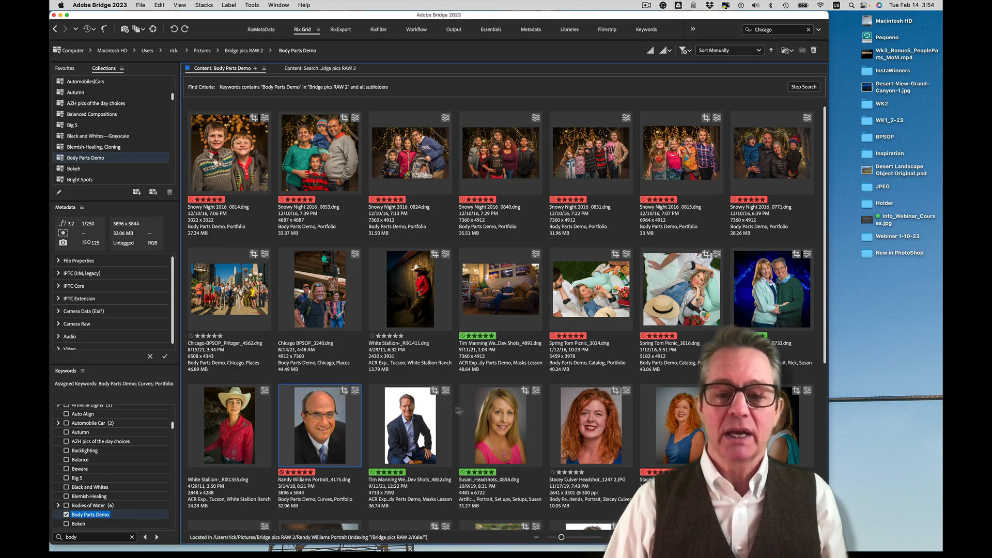
pyautogui.click(501, 413)
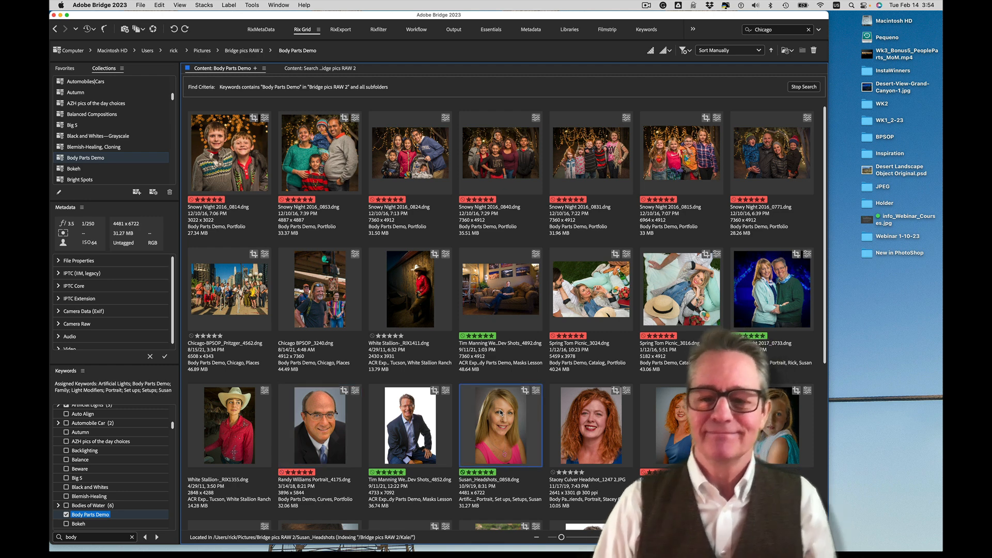
pyautogui.doubleClick(500, 413)
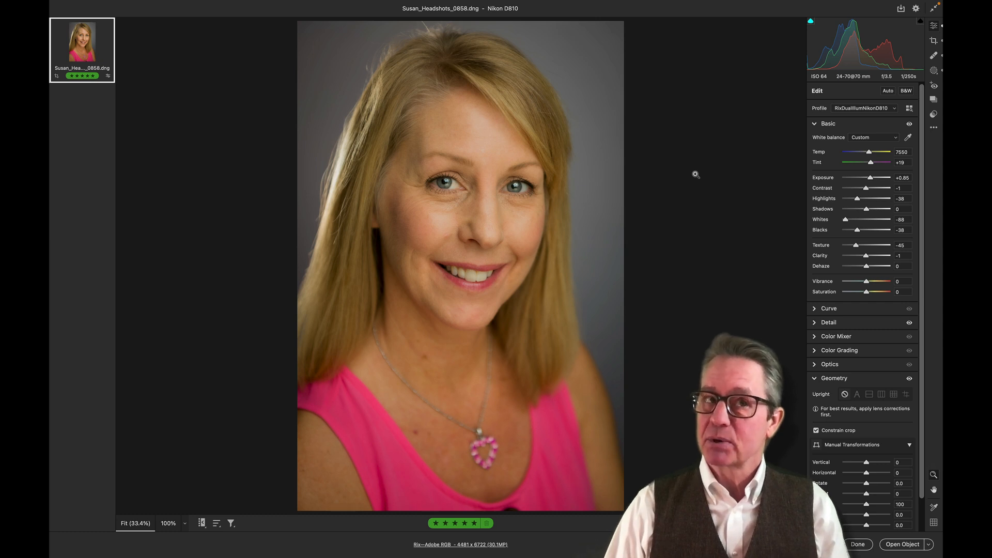
# Remove the headshot's existing masks and open the mask options for Person 1
pyautogui.press('m')
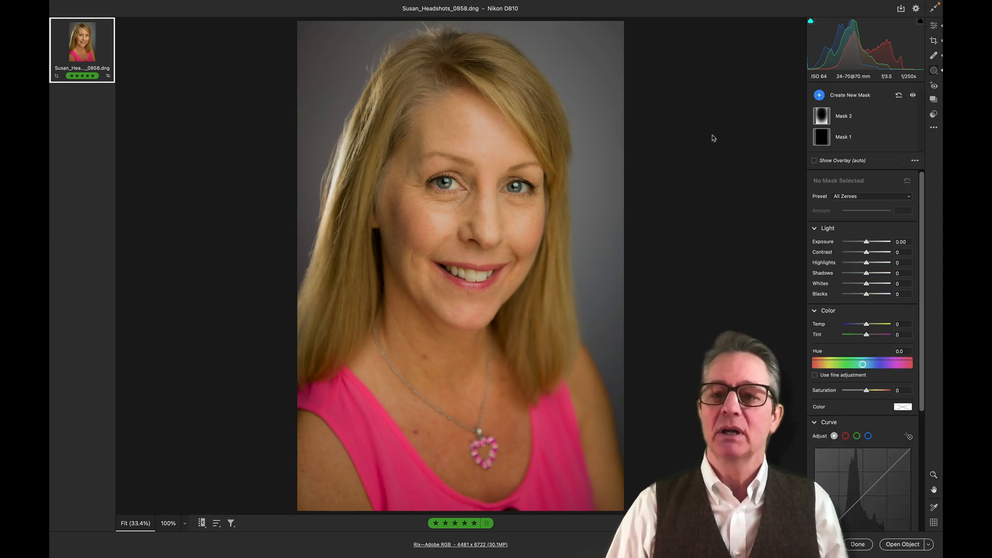
pyautogui.click(898, 96)
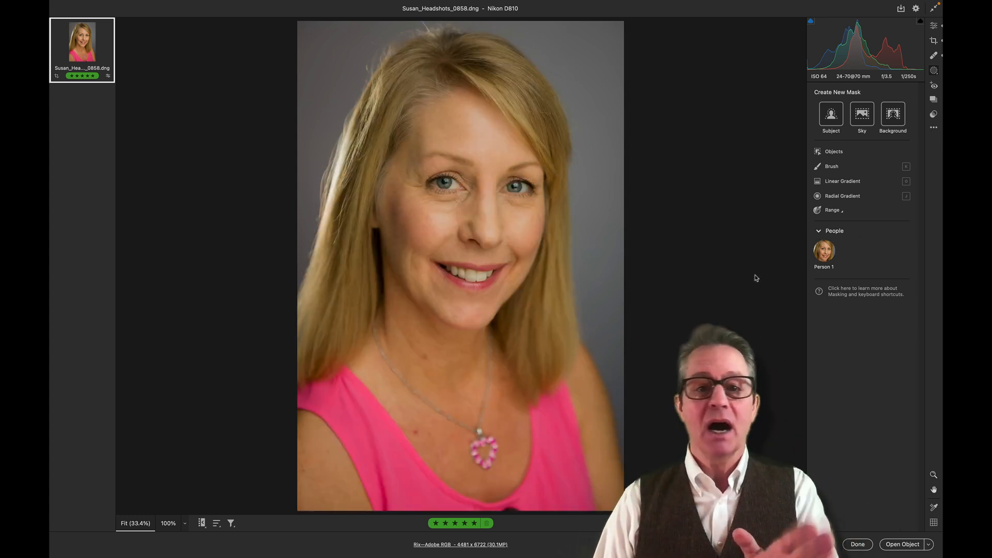
pyautogui.click(824, 253)
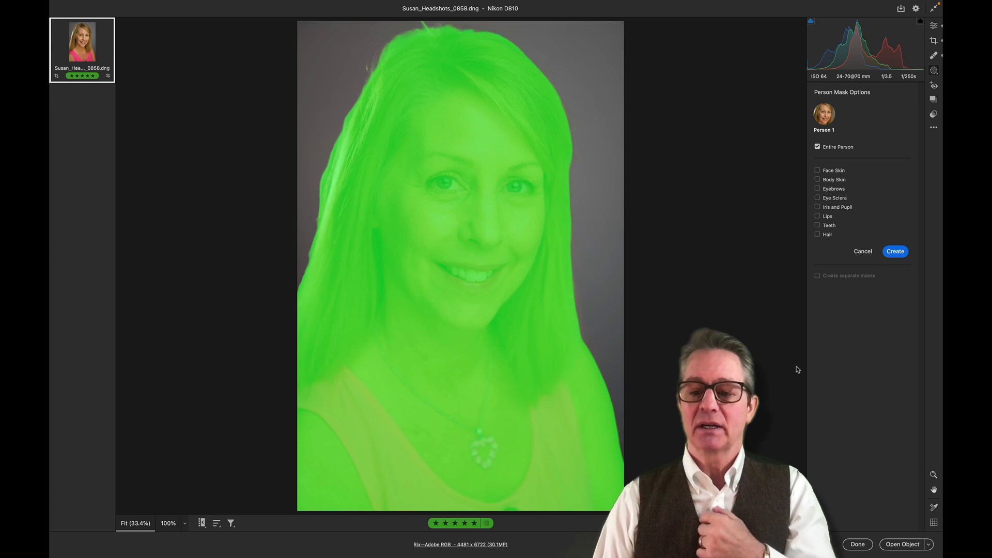
# Leave the person mask options, apply the favorite preset BPSOP Person 1's Body Parts to the headshot, check its masks and save the edits
pyautogui.press('e')
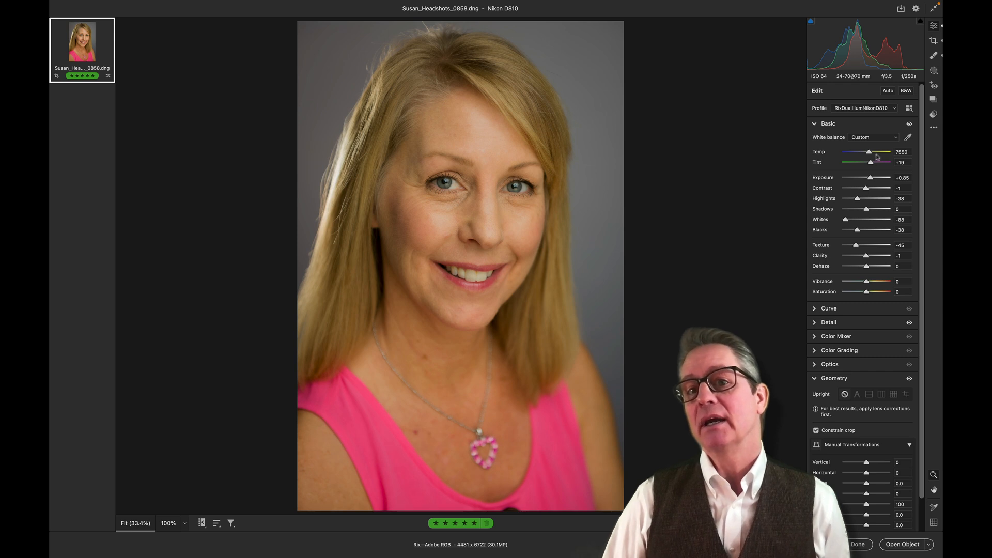
pyautogui.click(934, 115)
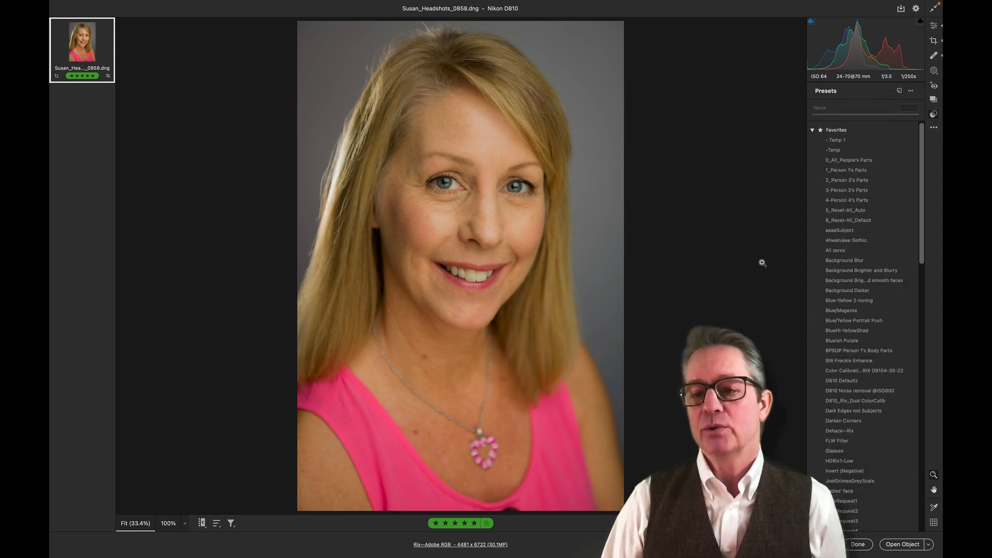
pyautogui.click(835, 353)
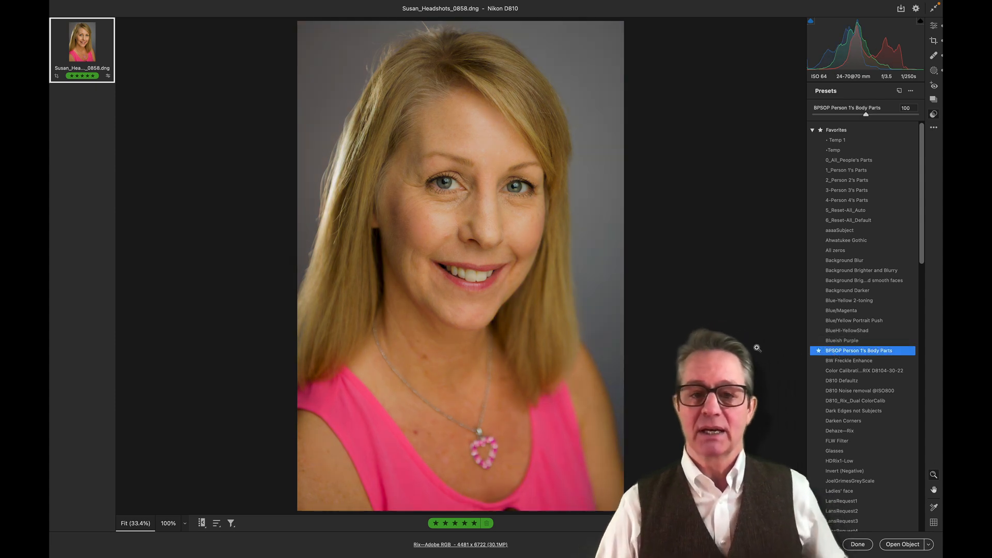
pyautogui.press('m')
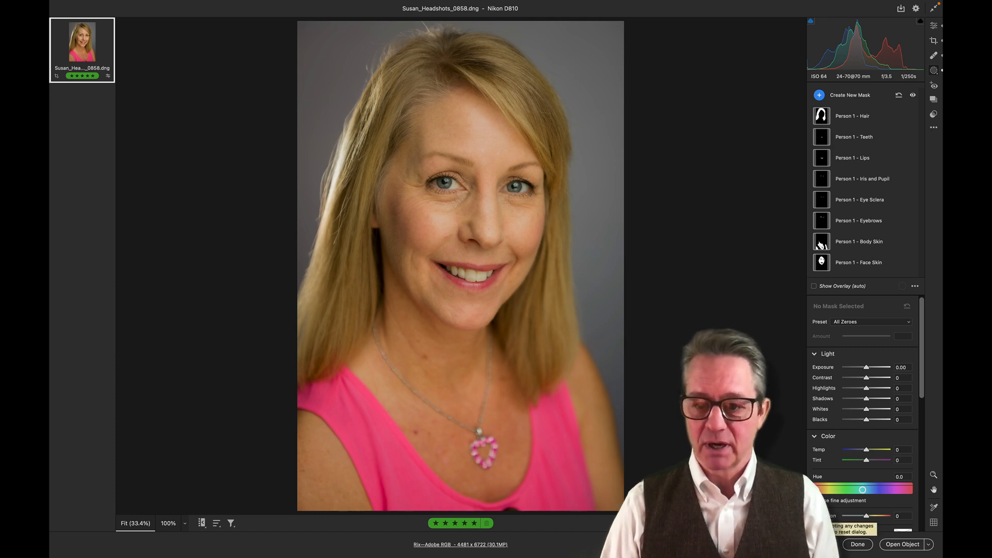
pyautogui.click(858, 544)
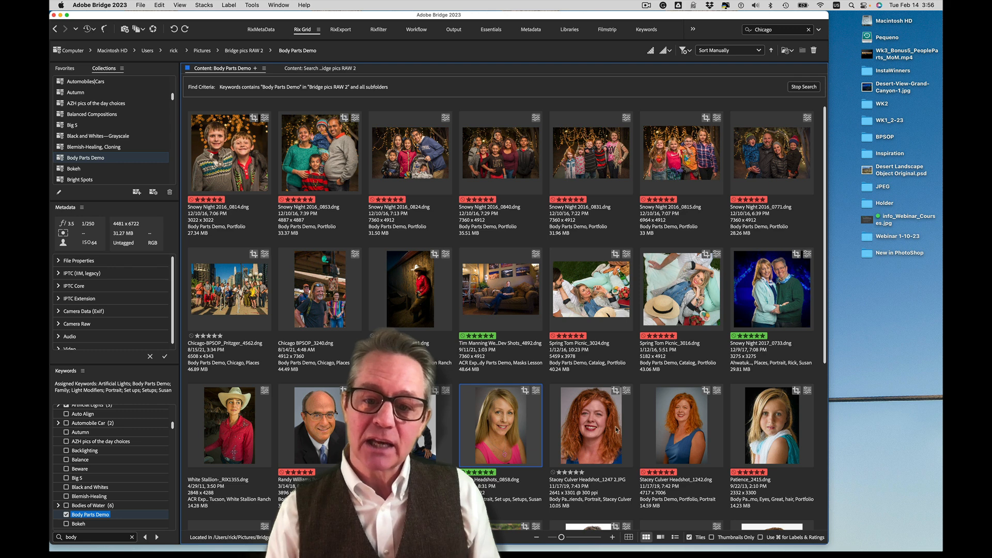
# In Adobe Bridge, apply the BPSOP Person 1's Body Parts preset to the pink-top, two redhead, young girl, couple, suited man and red-shirt cowboy-hat portraits together
pyautogui.keyDown('shift'); pyautogui.click(750, 417); pyautogui.keyUp('shift')
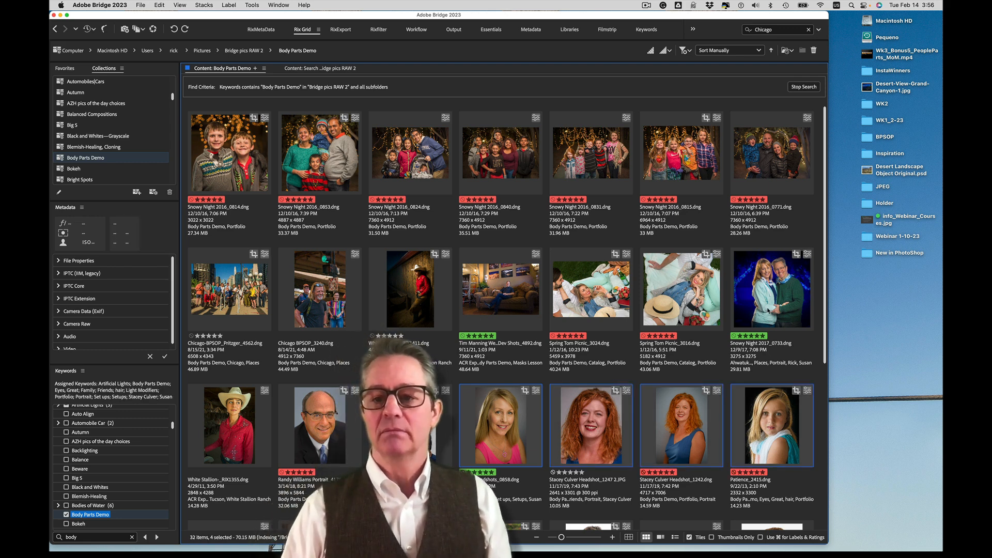
pyautogui.keyDown('super'); pyautogui.click(769, 311); pyautogui.keyUp('super')
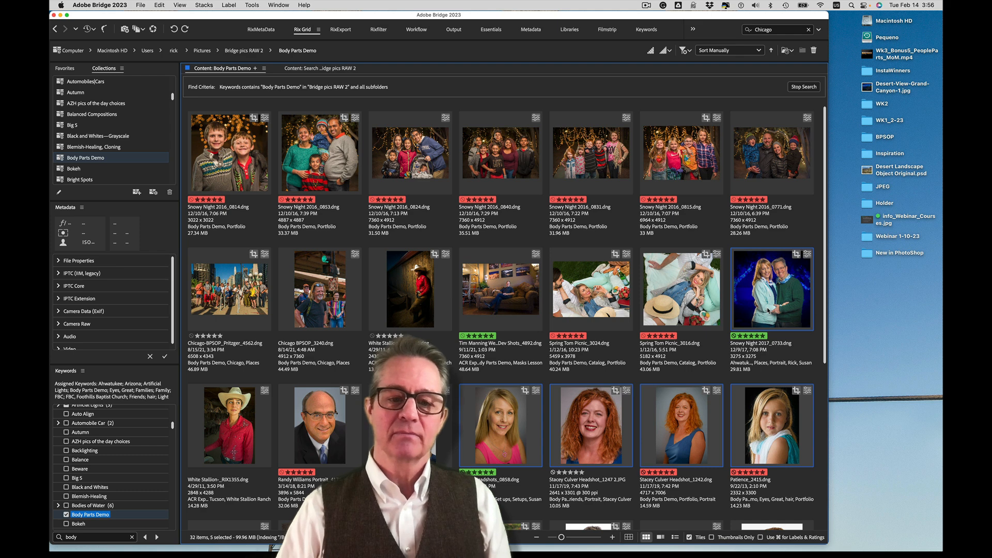
pyautogui.keyDown('super'); pyautogui.click(329, 444); pyautogui.keyUp('super')
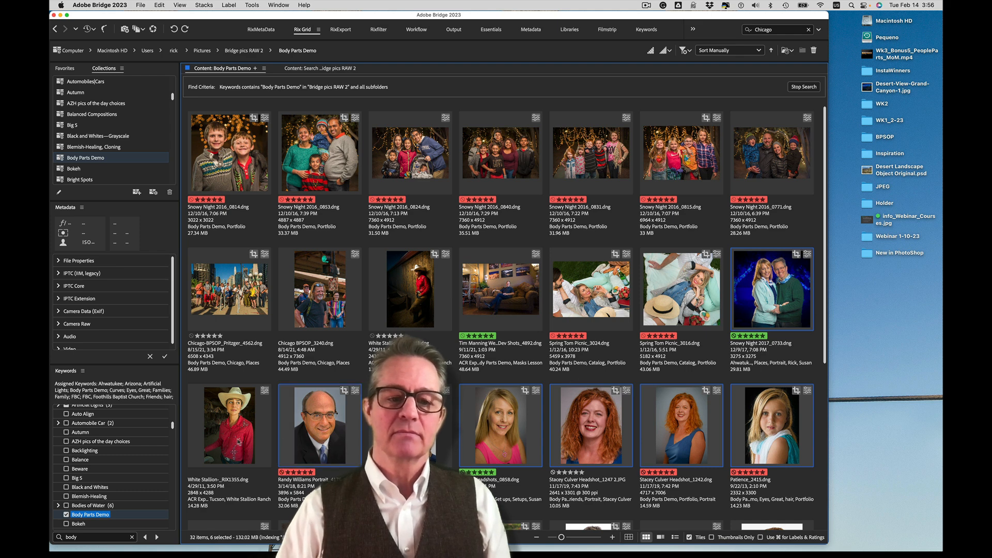
pyautogui.keyDown('super'); pyautogui.click(237, 442); pyautogui.keyUp('super')
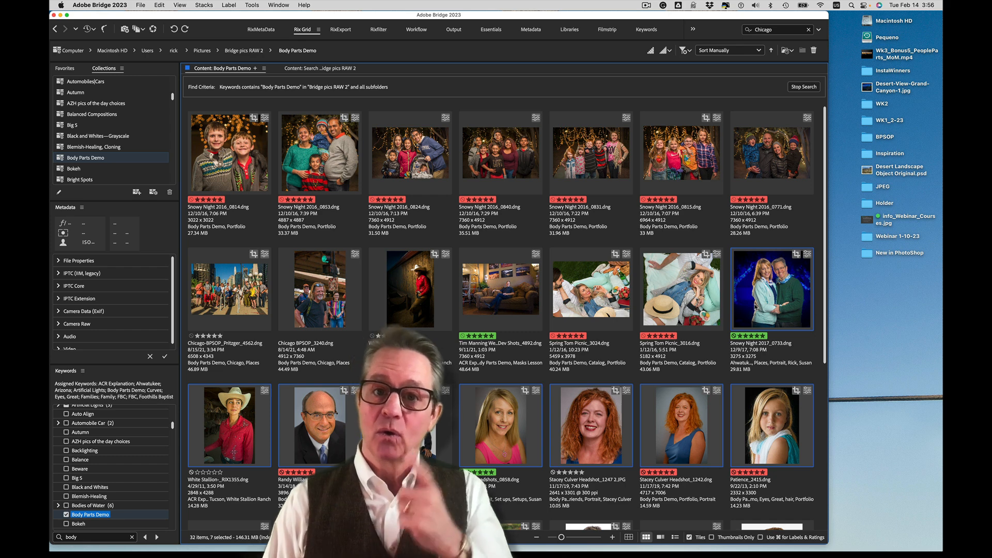
pyautogui.rightClick(765, 300)
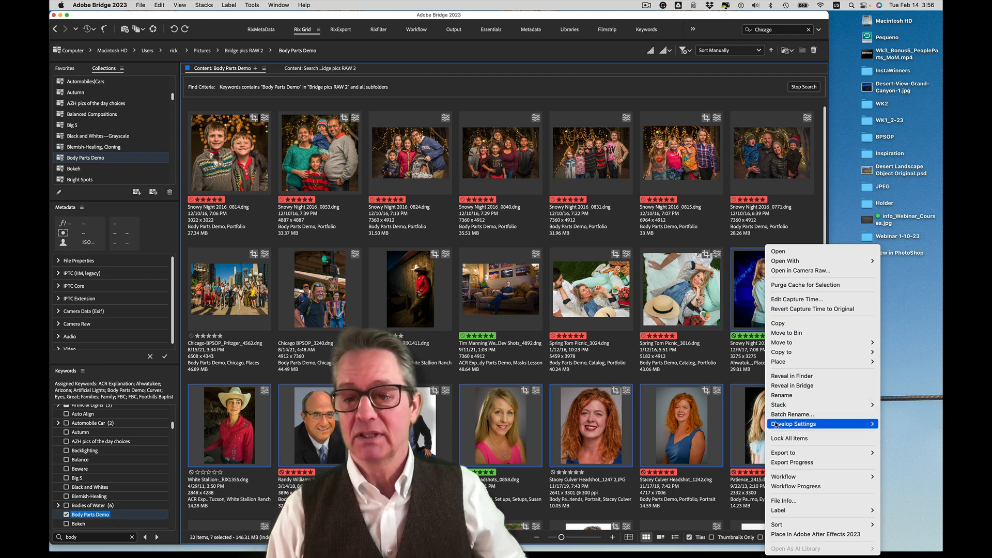
pyautogui.moveTo(775, 424)
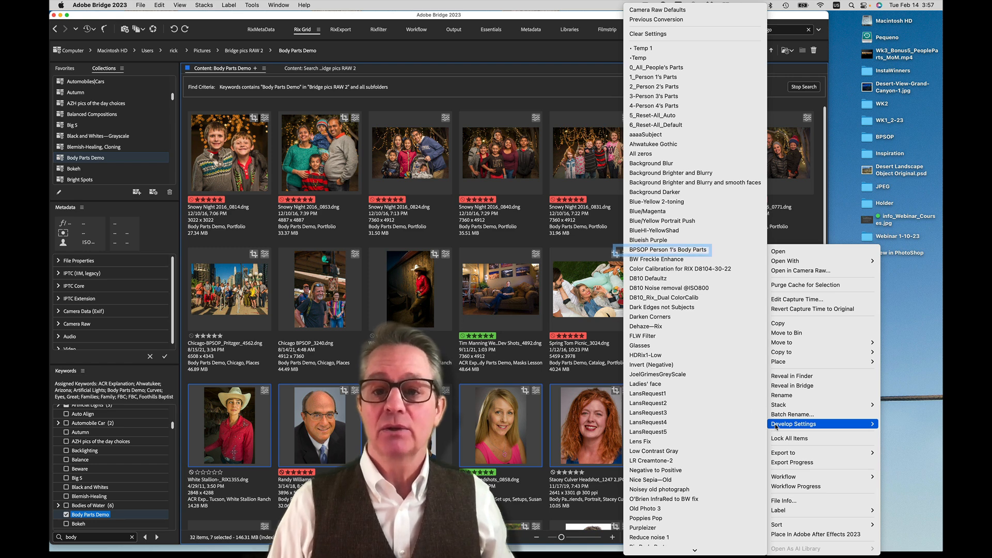
pyautogui.click(729, 250)
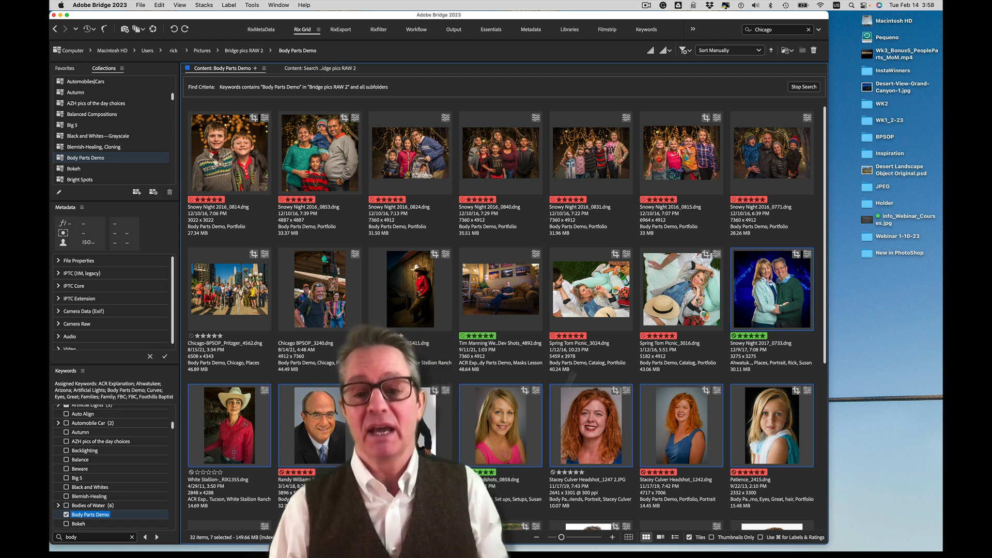
# Open the portrait of the red-haired woman in the blue dress in Camera Raw, inspect its mask list and close it without saving
pyautogui.click(679, 427)
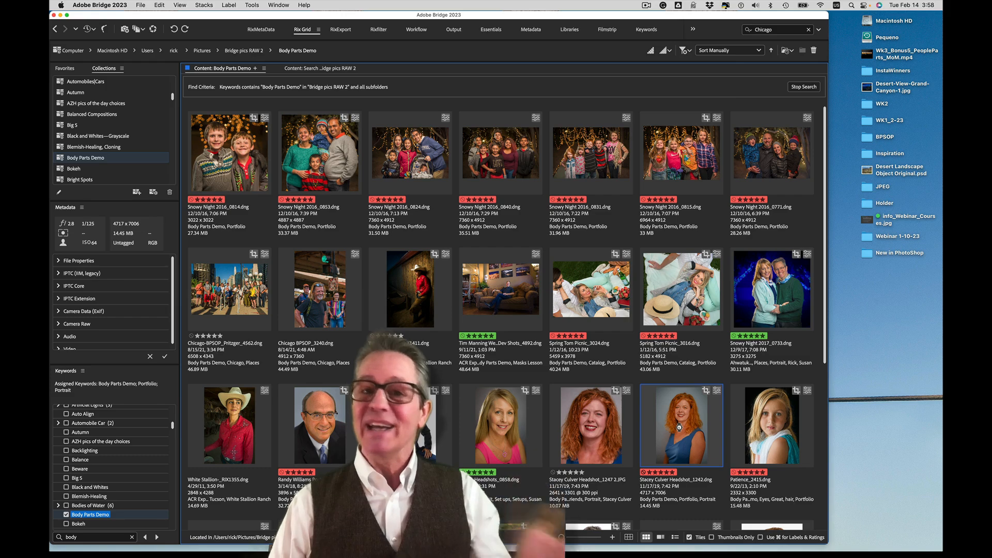
pyautogui.doubleClick(679, 427)
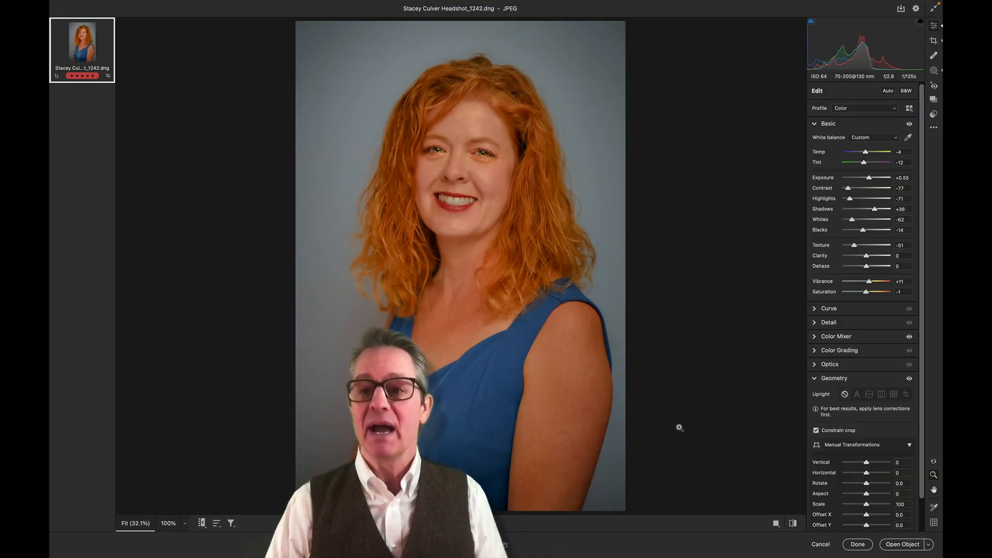
pyautogui.press('m')
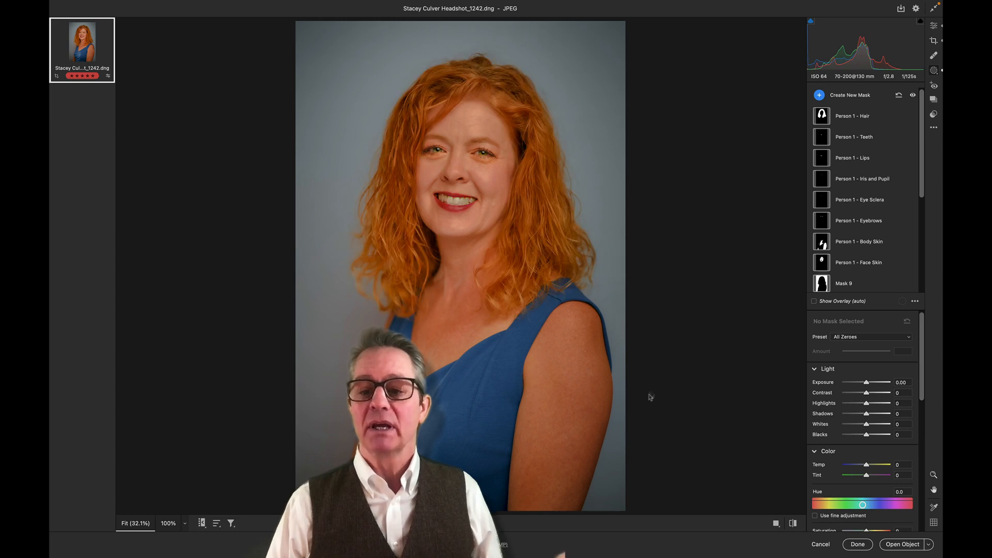
pyautogui.click(821, 544)
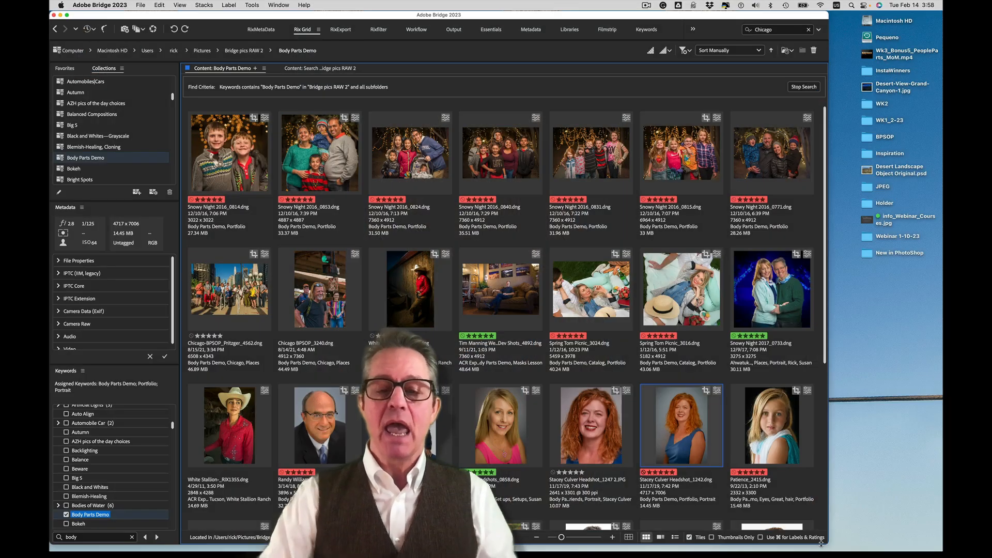